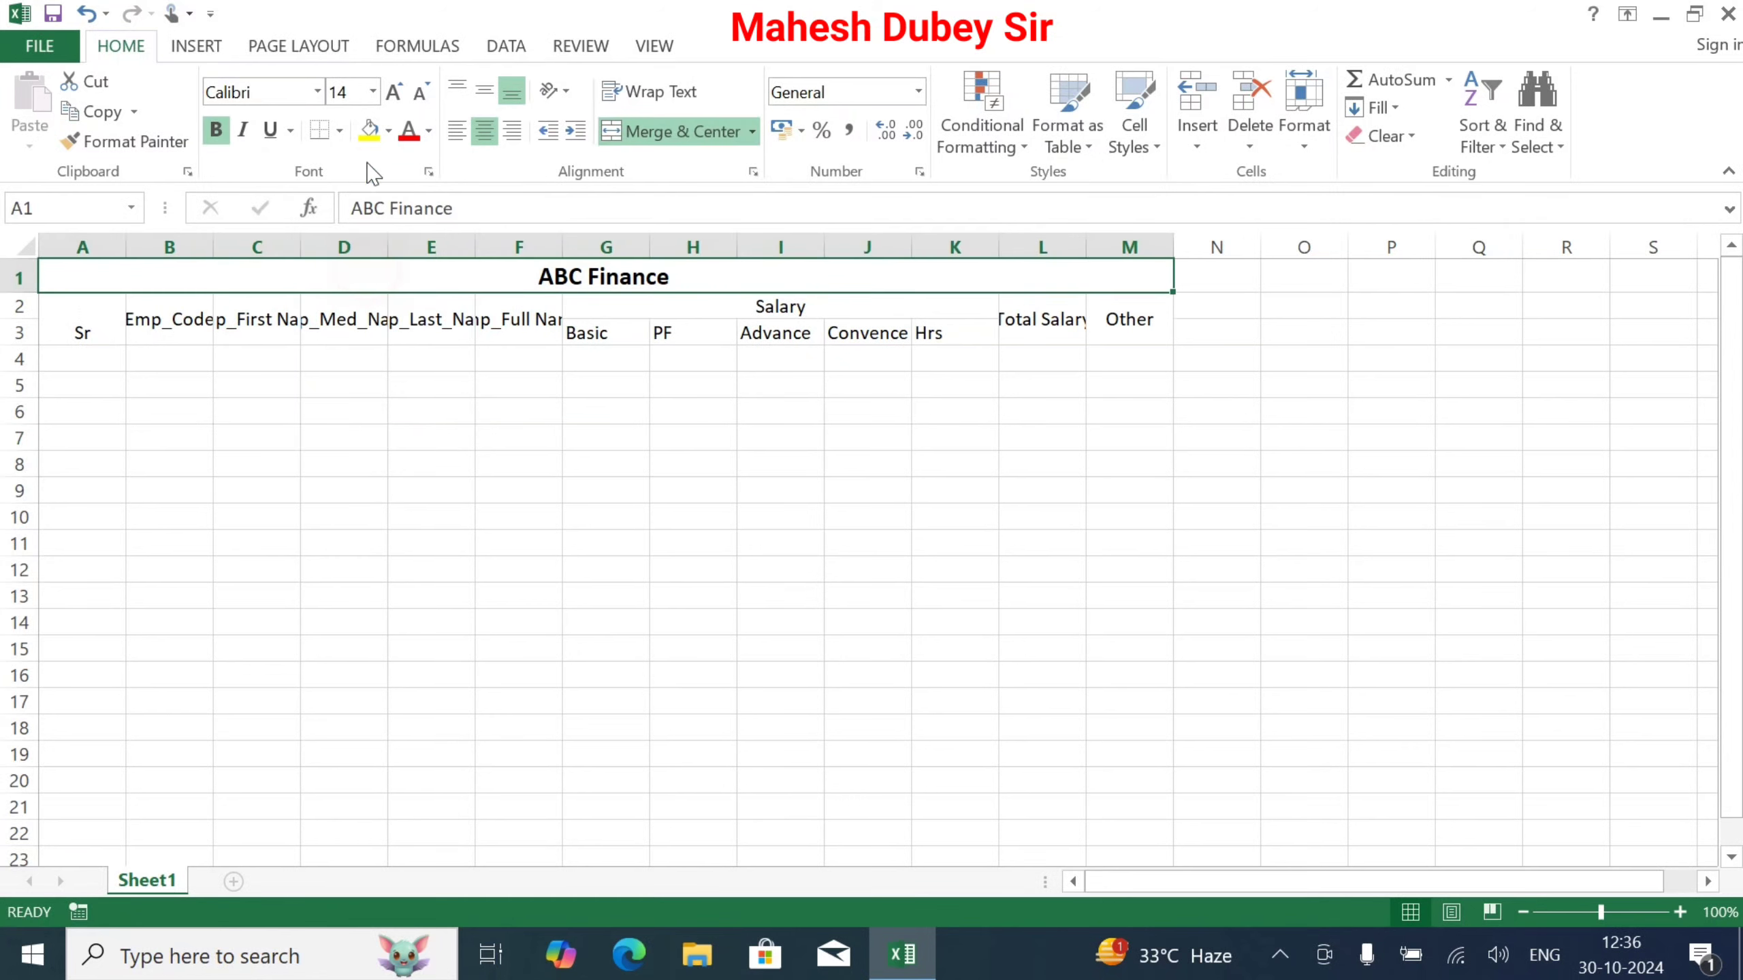
# Step: Enlarge the ABC Finance title to 18 pt and bold the header rows 2–3
pyautogui.click(394, 92)
pyautogui.click(393, 91)
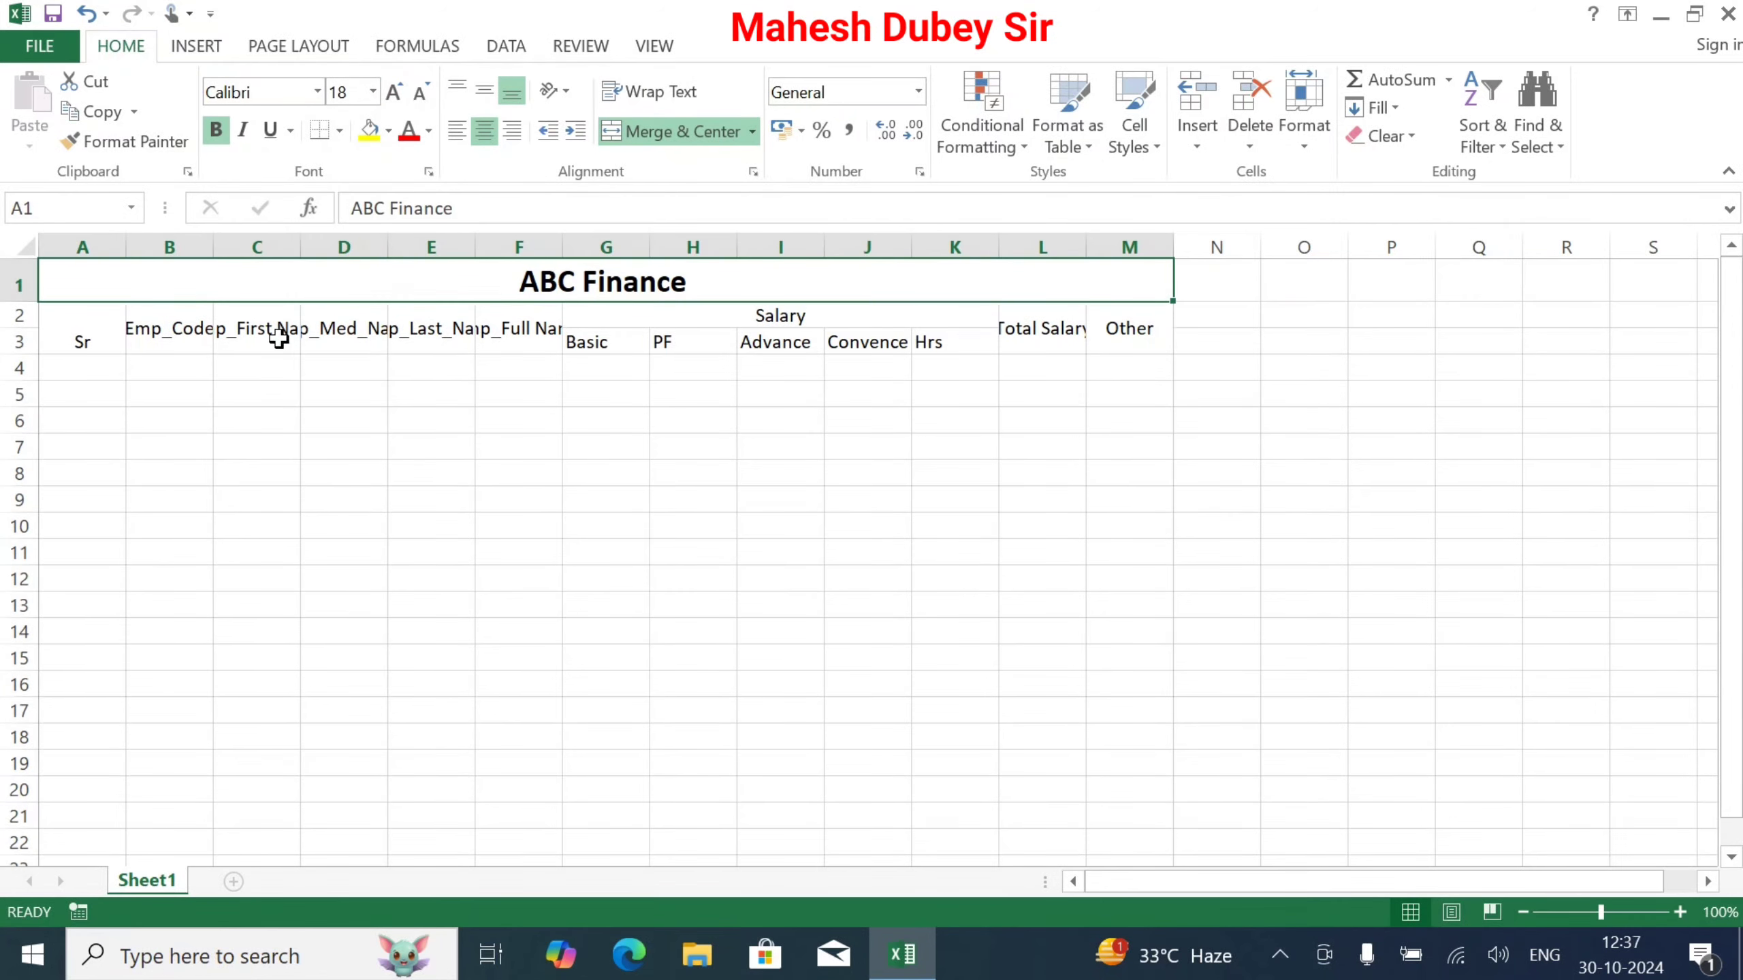
pyautogui.moveTo(77, 335); pyautogui.dragTo(1132, 343)
pyautogui.click(215, 130)
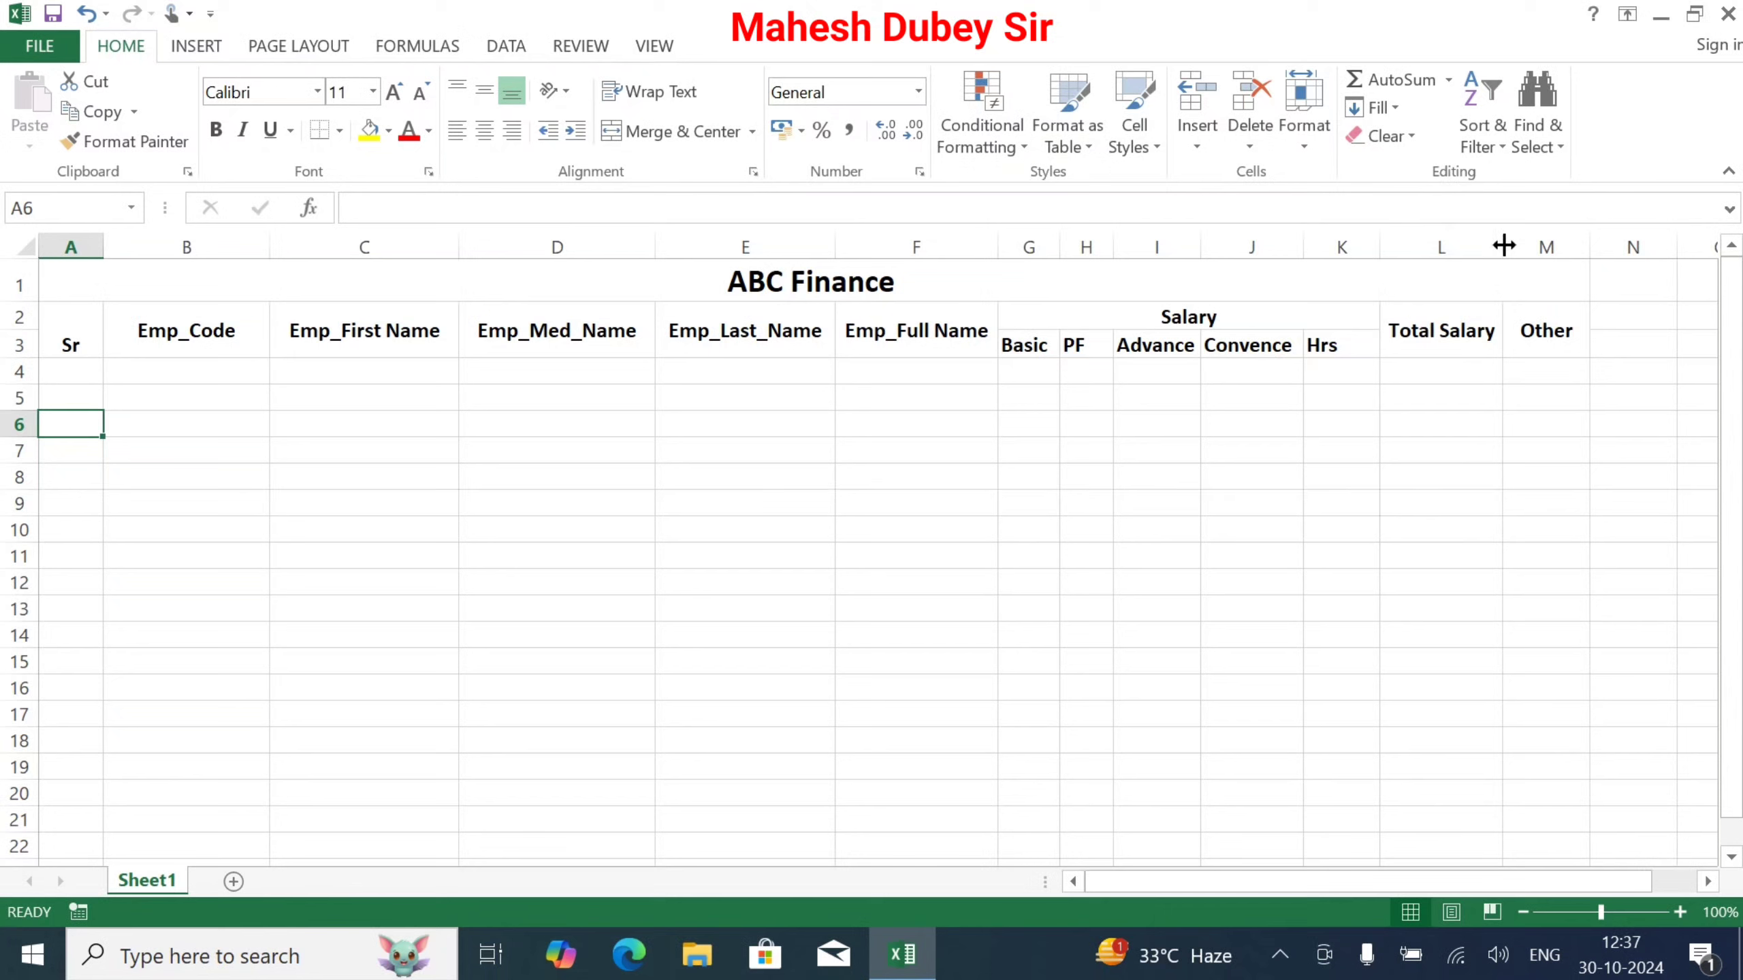
pyautogui.click(1458, 452)
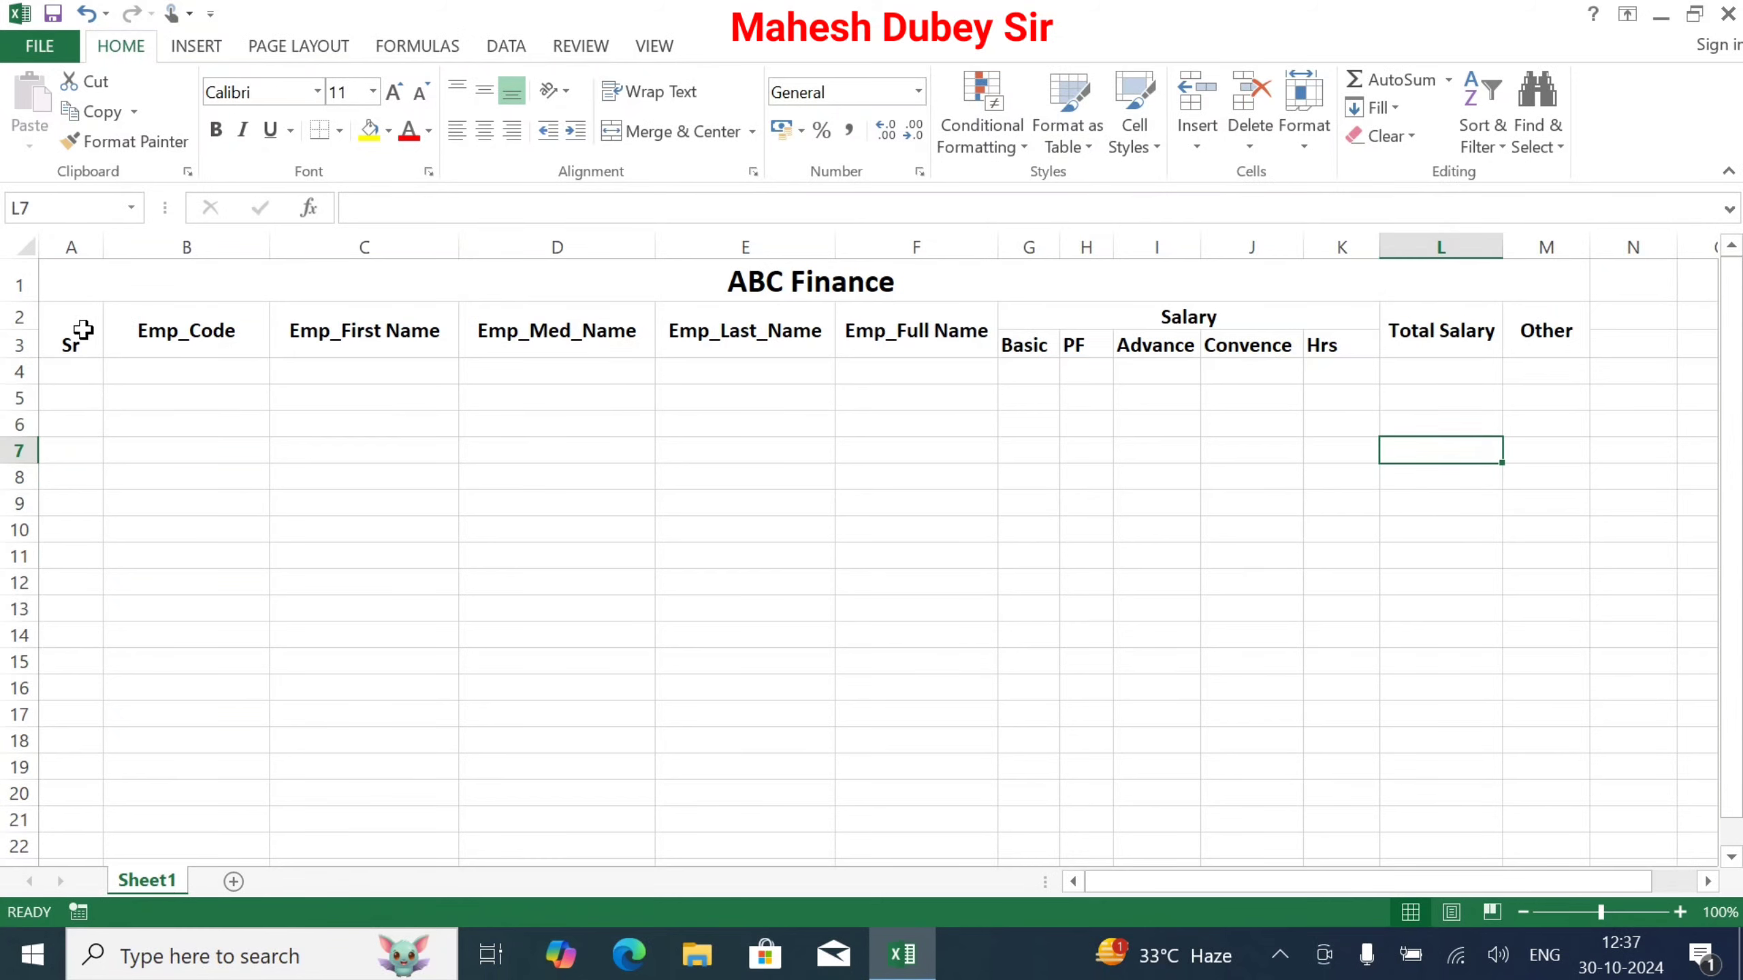
# Step: Middle-align the header cells A2:M3, including Sr
pyautogui.moveTo(72, 336); pyautogui.dragTo(1513, 335)
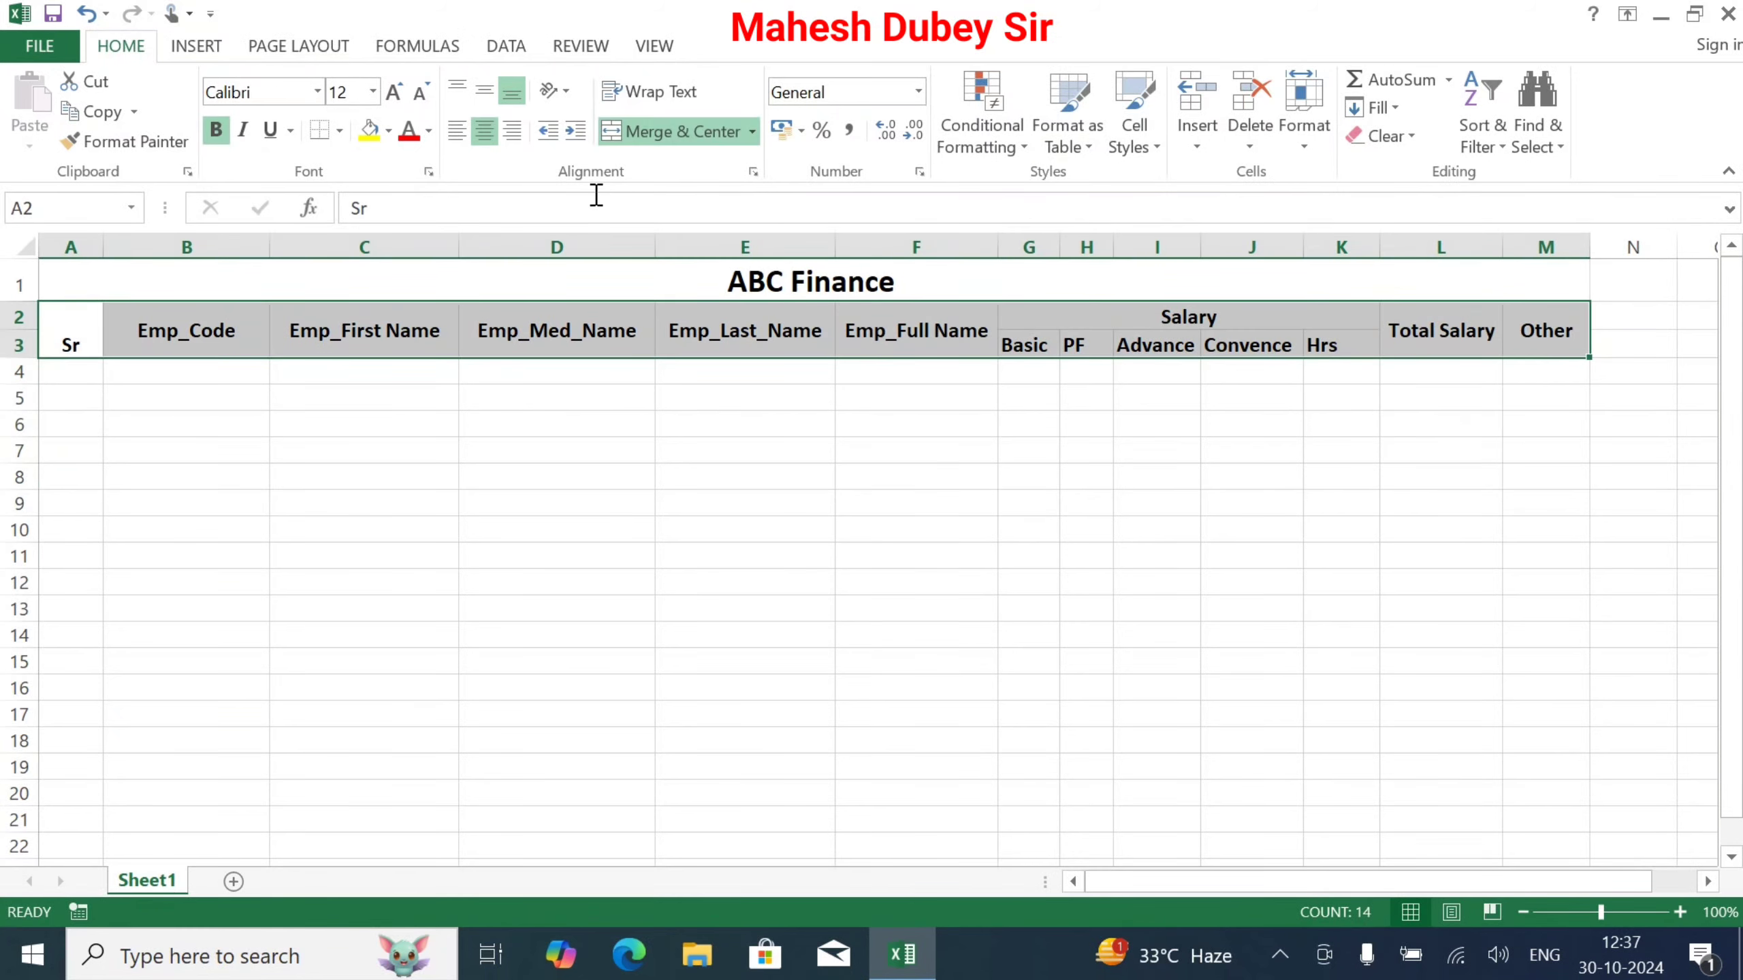
pyautogui.click(484, 92)
pyautogui.click(484, 98)
pyautogui.moveTo(213, 280); pyautogui.dragTo(1578, 745)
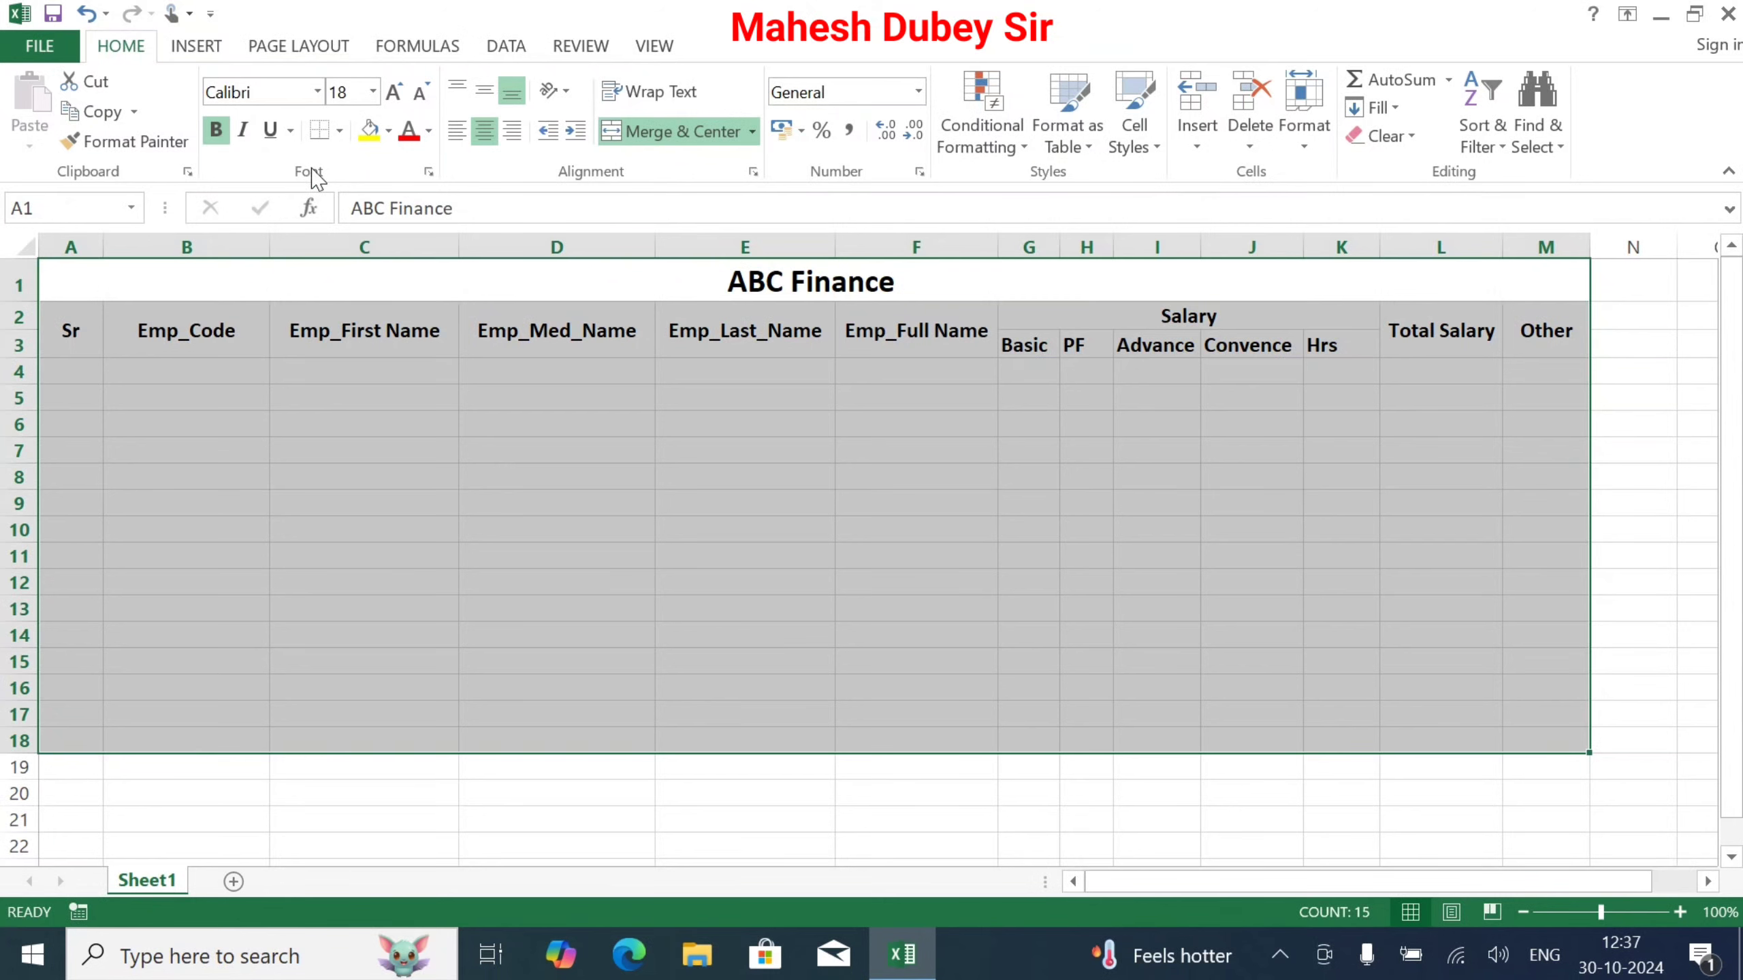
# Step: Apply All Borders to A1:M18 and fill the title cell gold
pyautogui.click(342, 131)
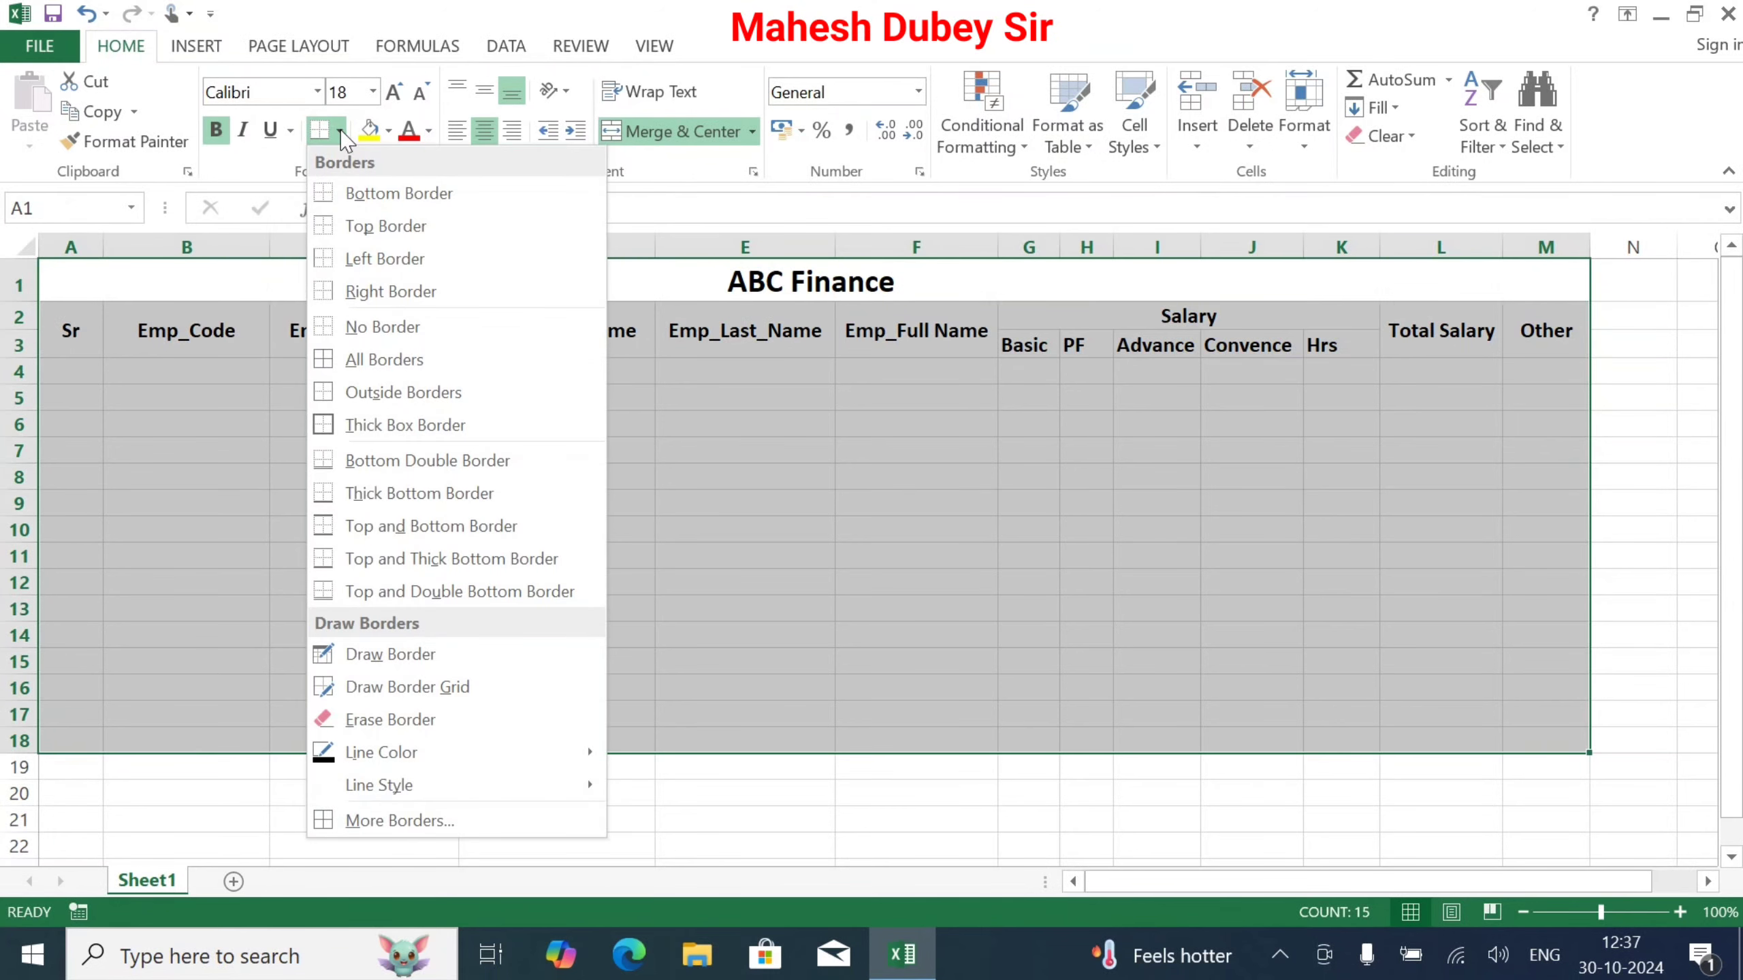
pyautogui.click(328, 358)
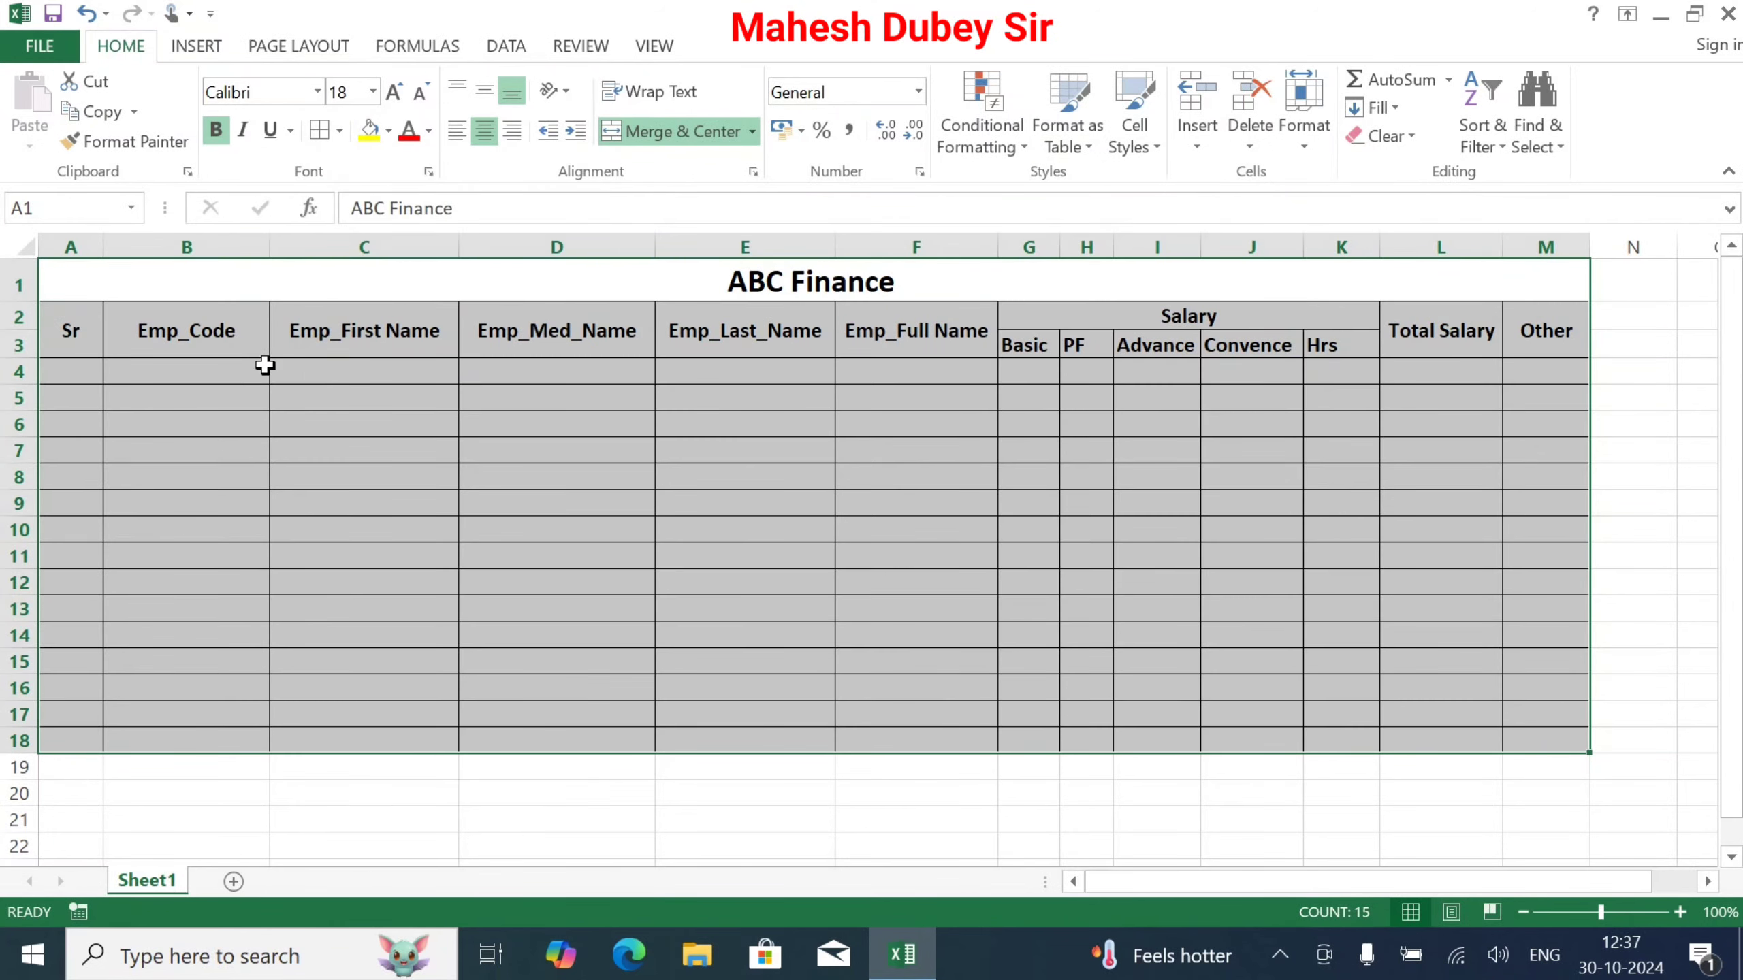
pyautogui.click(569, 442)
pyautogui.click(789, 284)
pyautogui.click(388, 130)
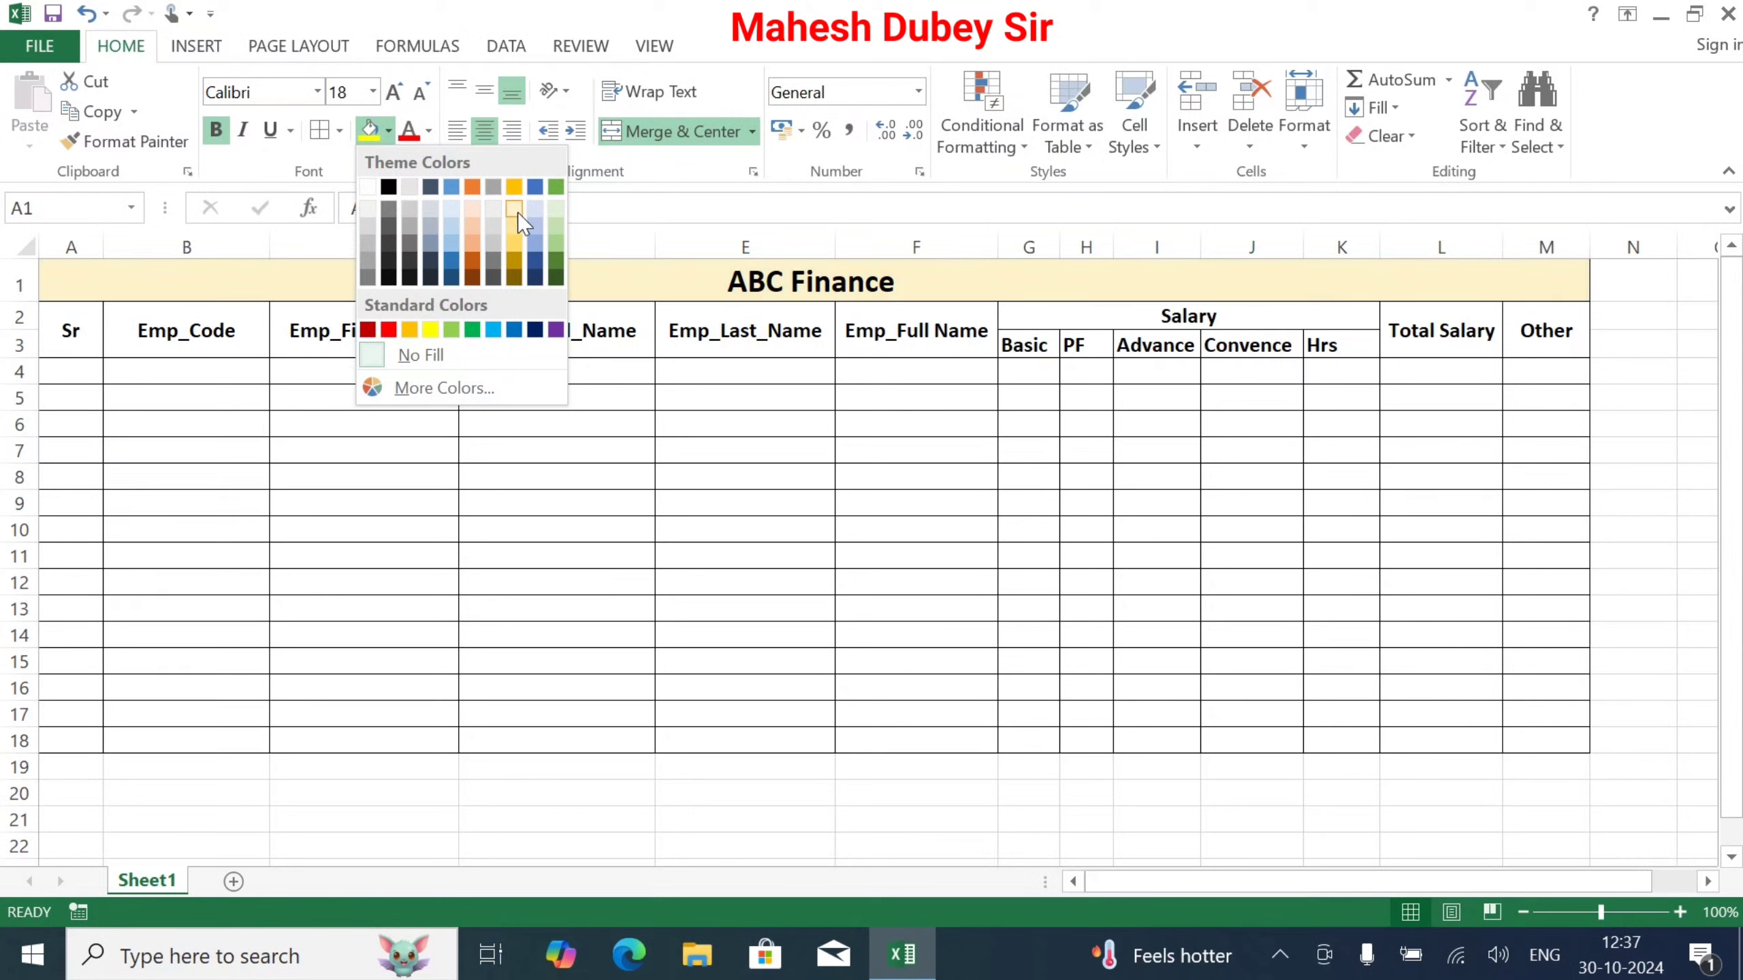
pyautogui.click(518, 214)
# Step: Fill headers A2:F3 and L2:M3 light blue
pyautogui.moveTo(90, 332); pyautogui.dragTo(918, 331)
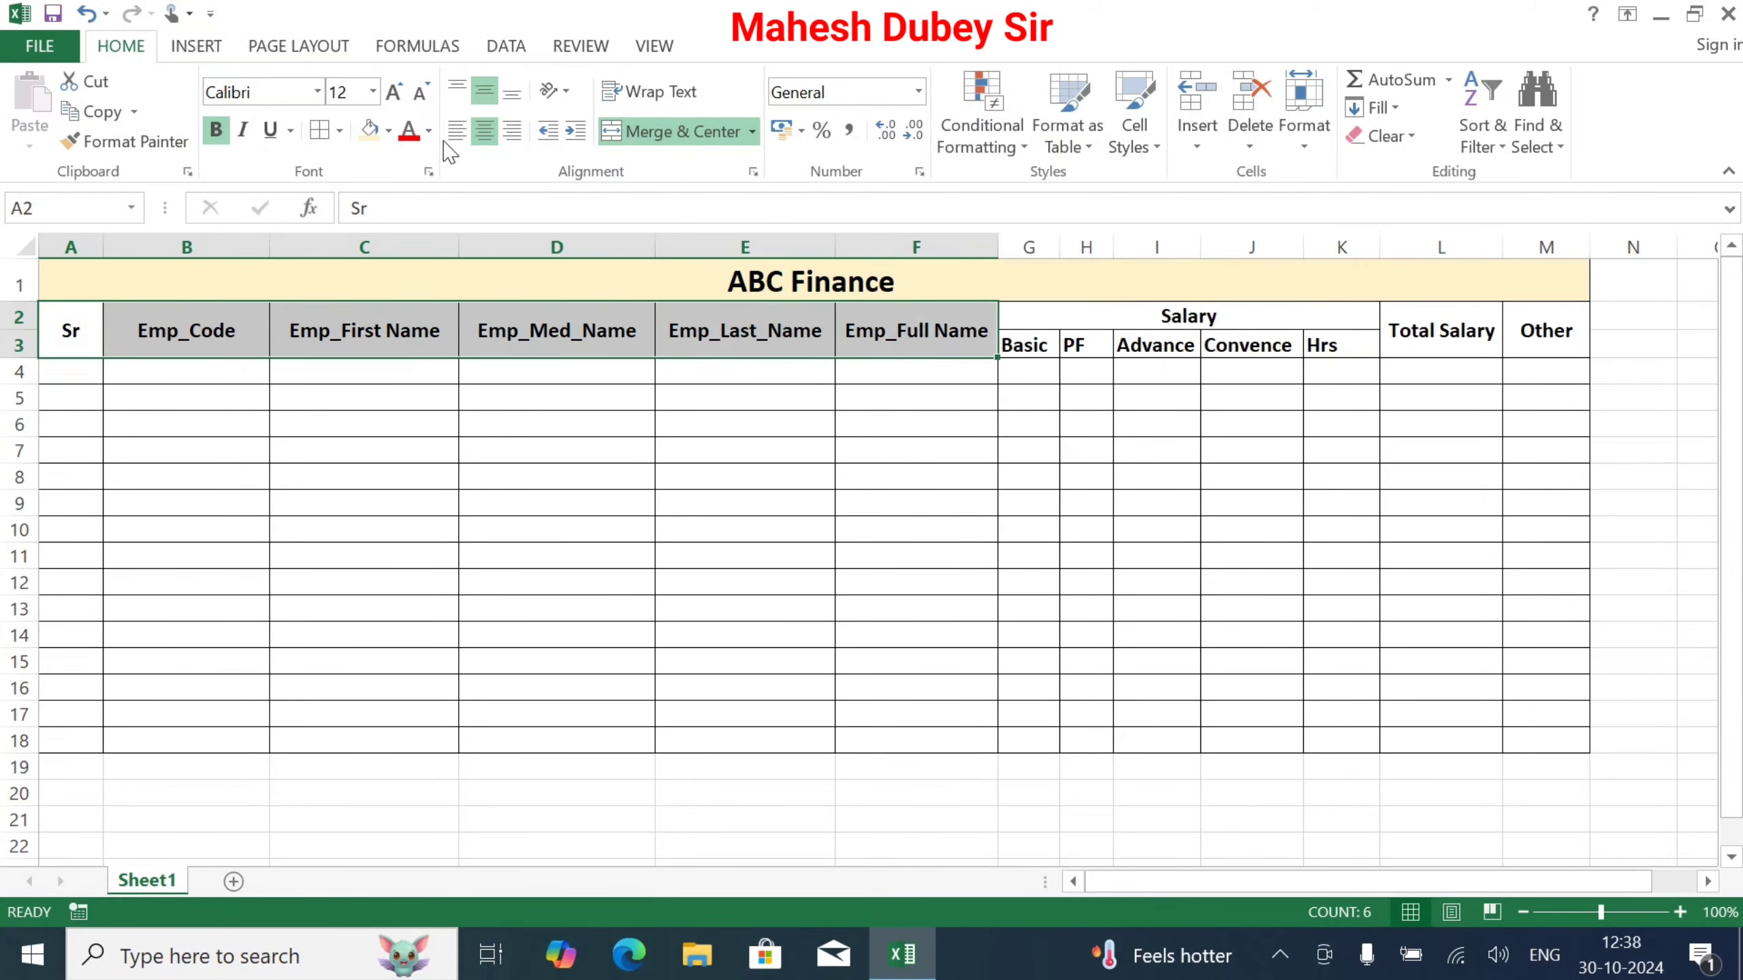
pyautogui.click(389, 131)
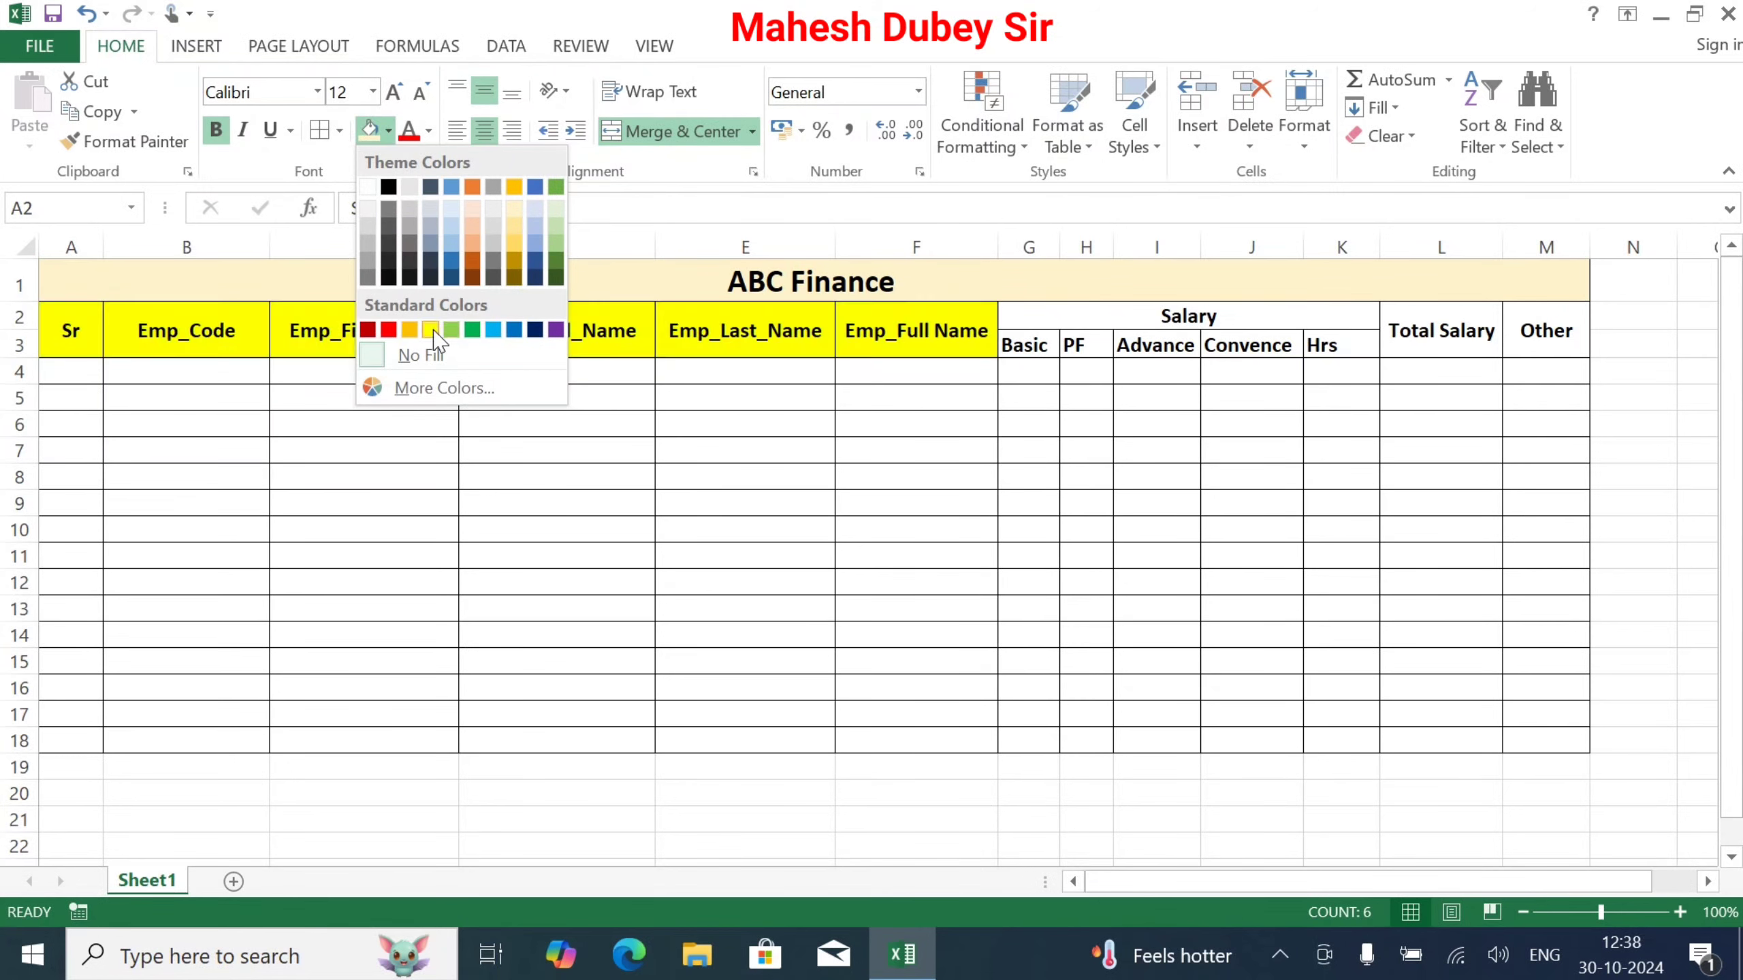
pyautogui.click(535, 227)
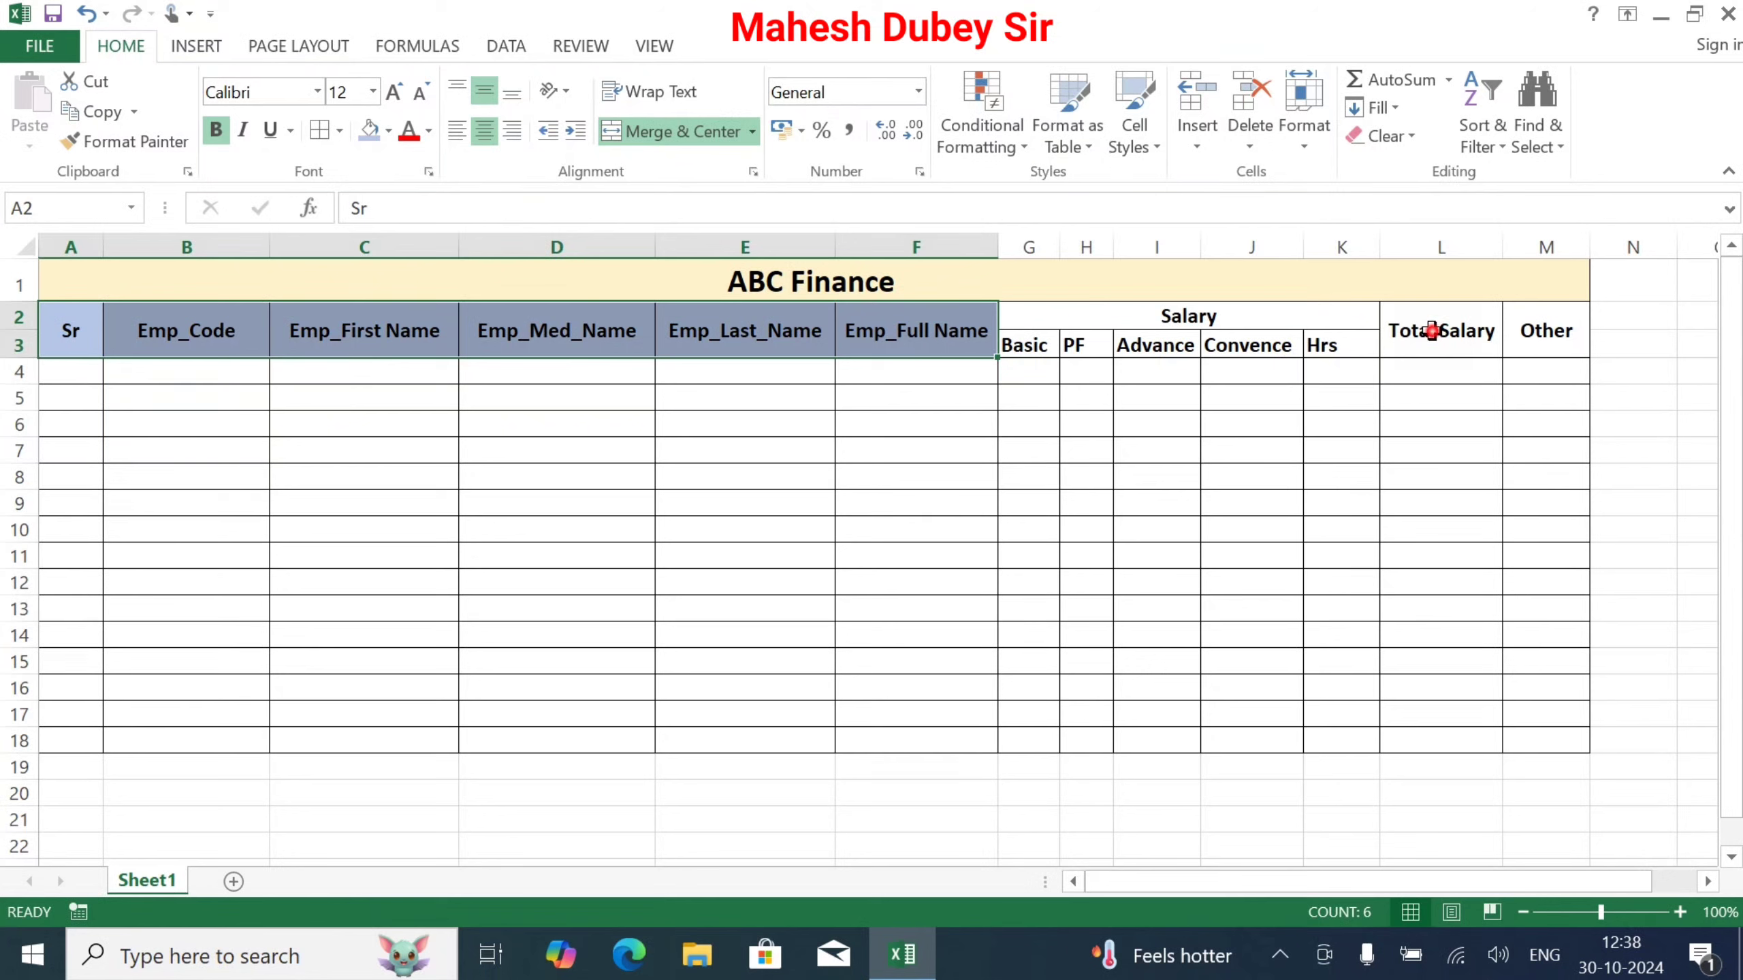
pyautogui.moveTo(1433, 335); pyautogui.dragTo(1523, 332)
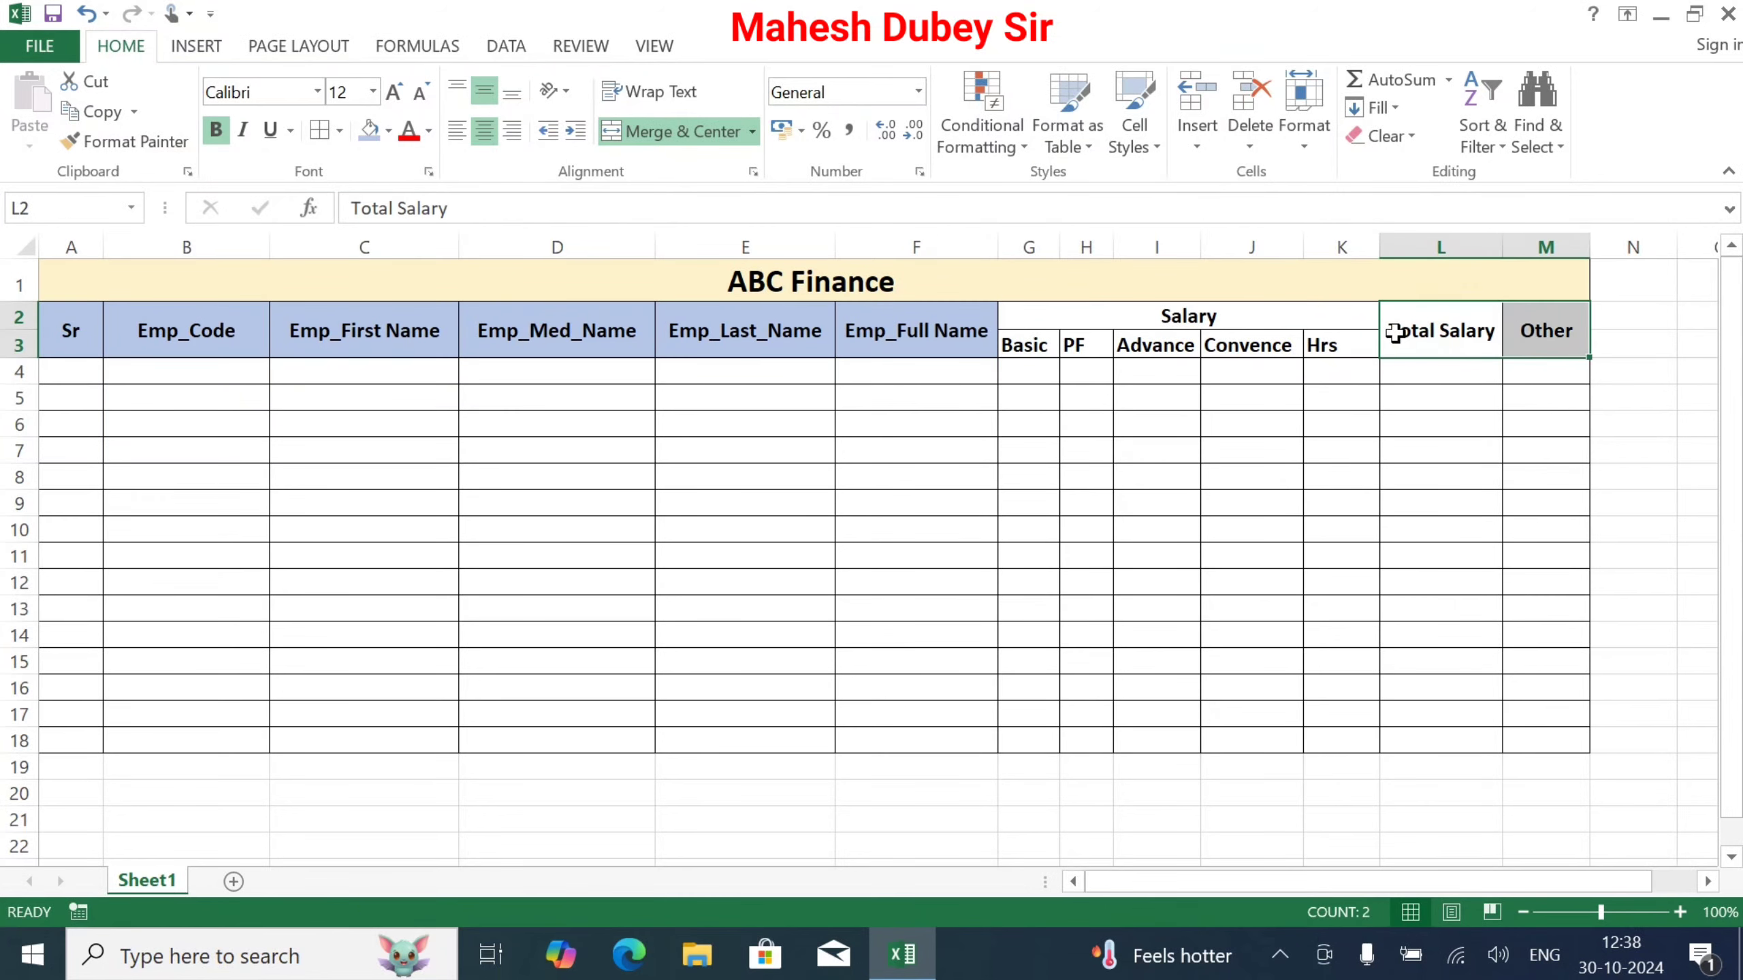
pyautogui.click(369, 131)
# Step: Fill the Salary header block red, salary data G4:K18 green, and Total Salary cells tan
pyautogui.moveTo(1094, 327); pyautogui.dragTo(1098, 341)
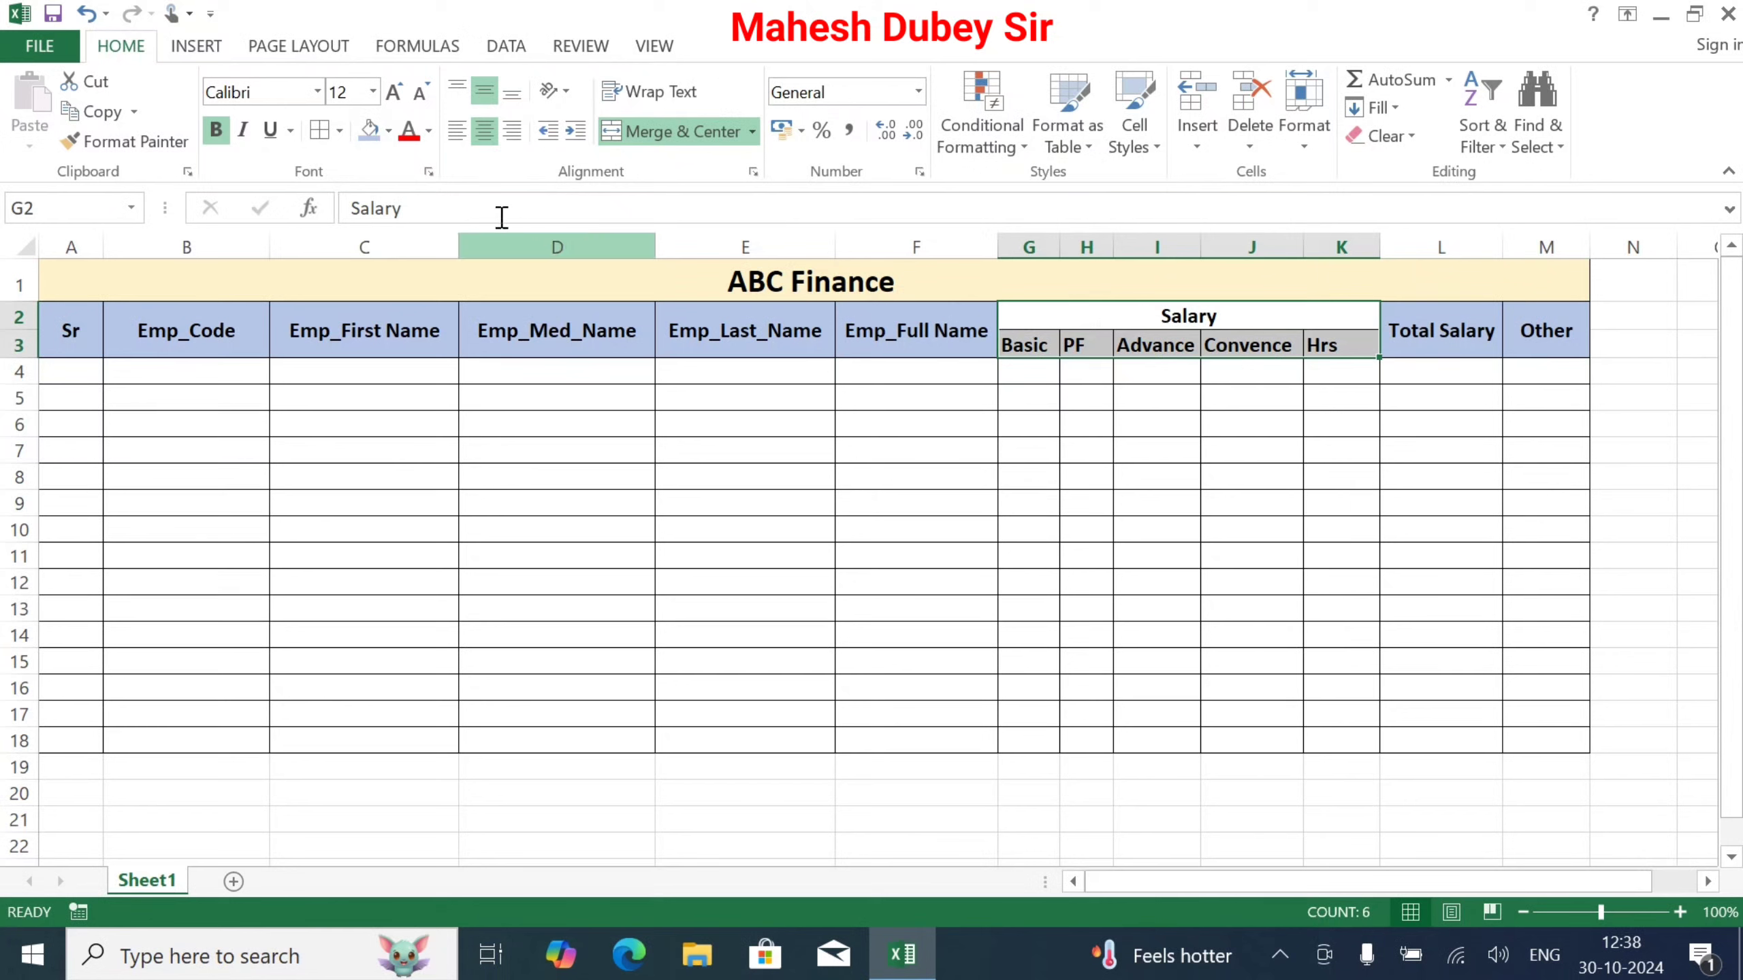
pyautogui.click(388, 130)
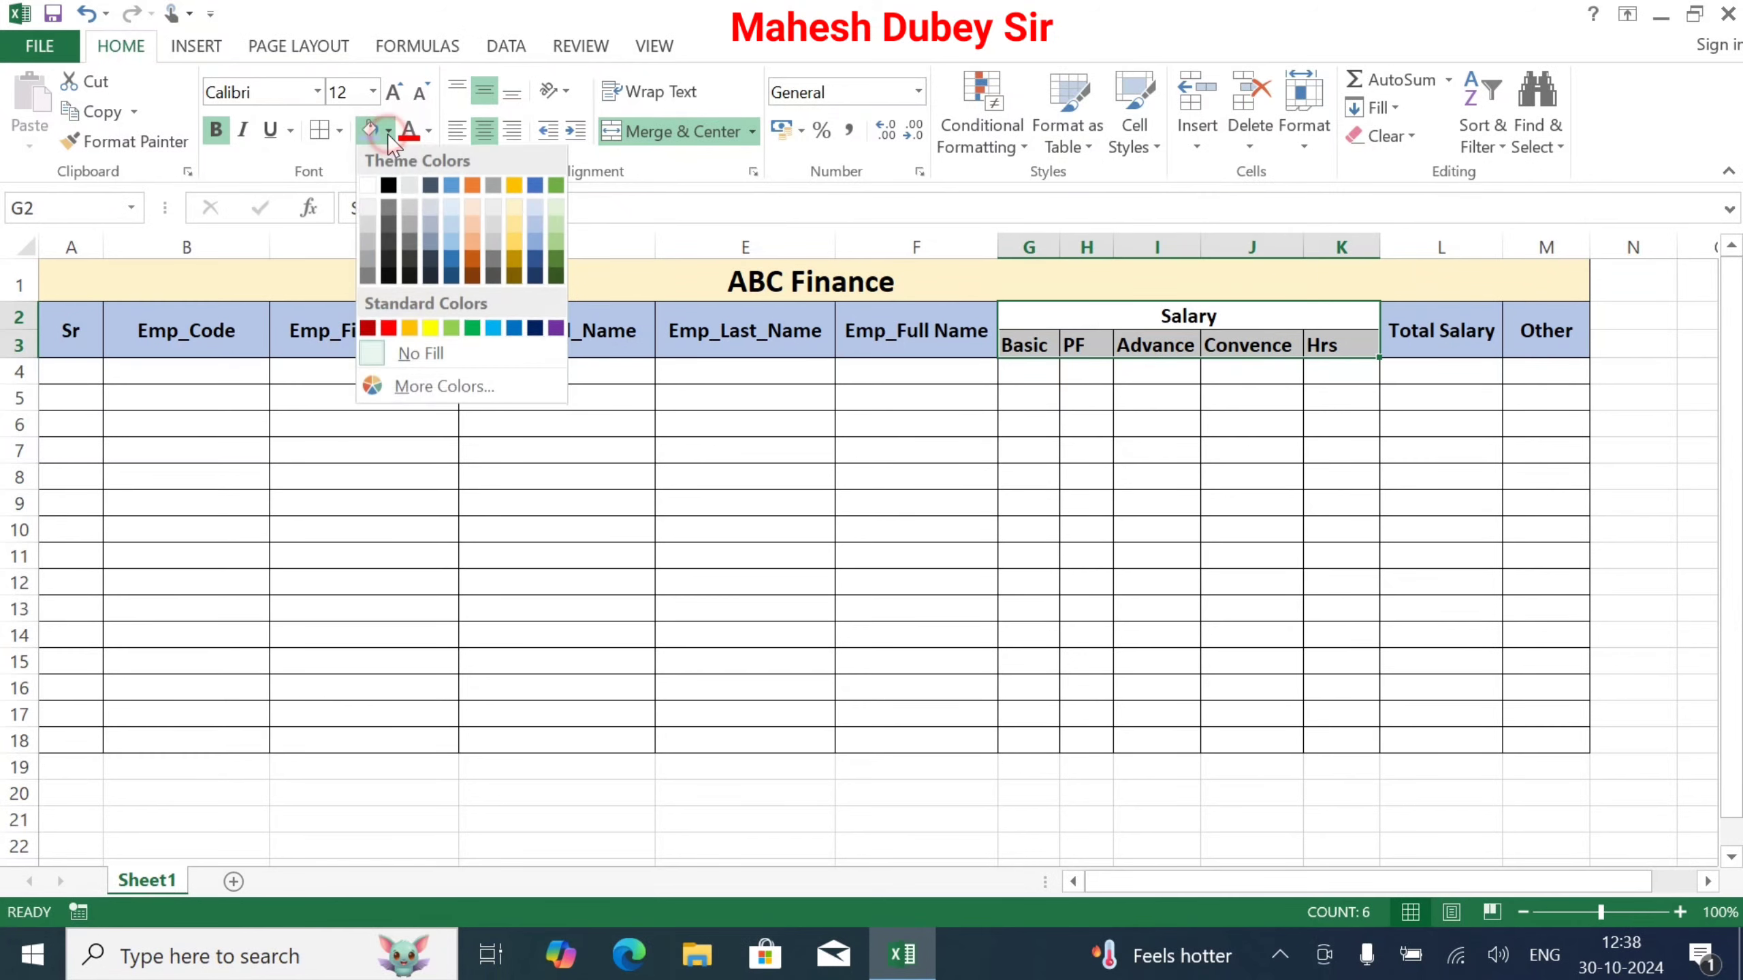
pyautogui.click(388, 330)
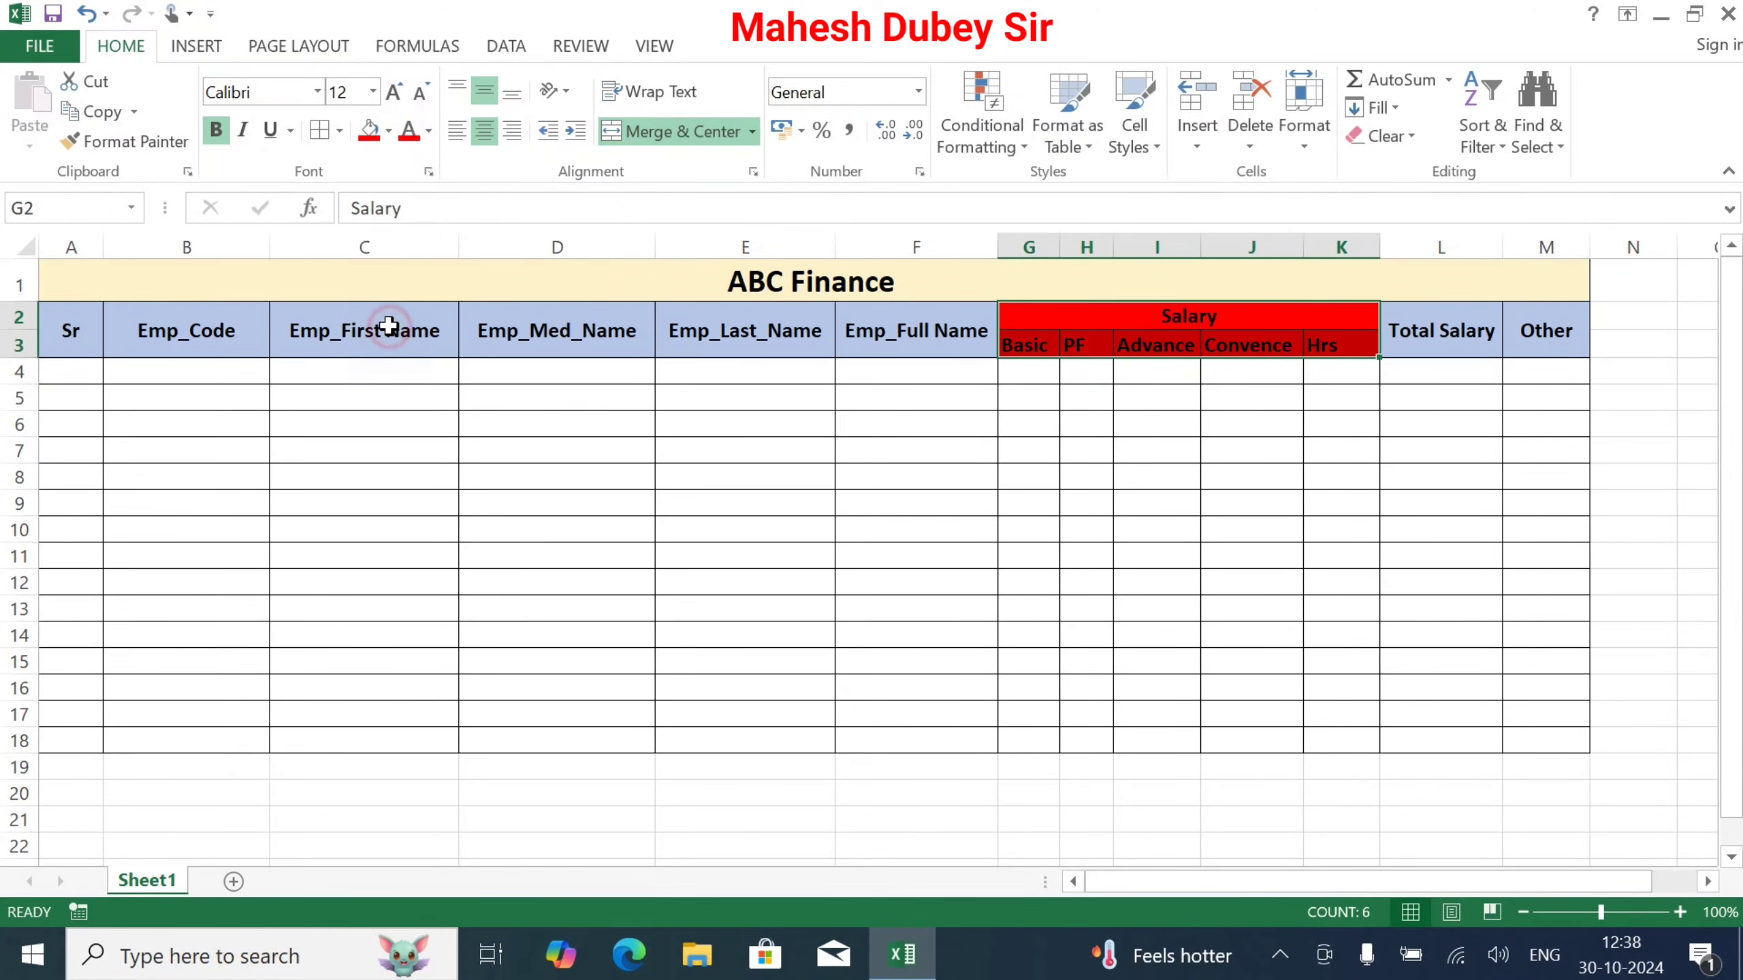
pyautogui.moveTo(1009, 372); pyautogui.dragTo(1337, 740)
pyautogui.click(388, 131)
pyautogui.click(450, 330)
pyautogui.moveTo(1441, 372); pyautogui.dragTo(1441, 740)
pyautogui.click(388, 131)
pyautogui.click(512, 192)
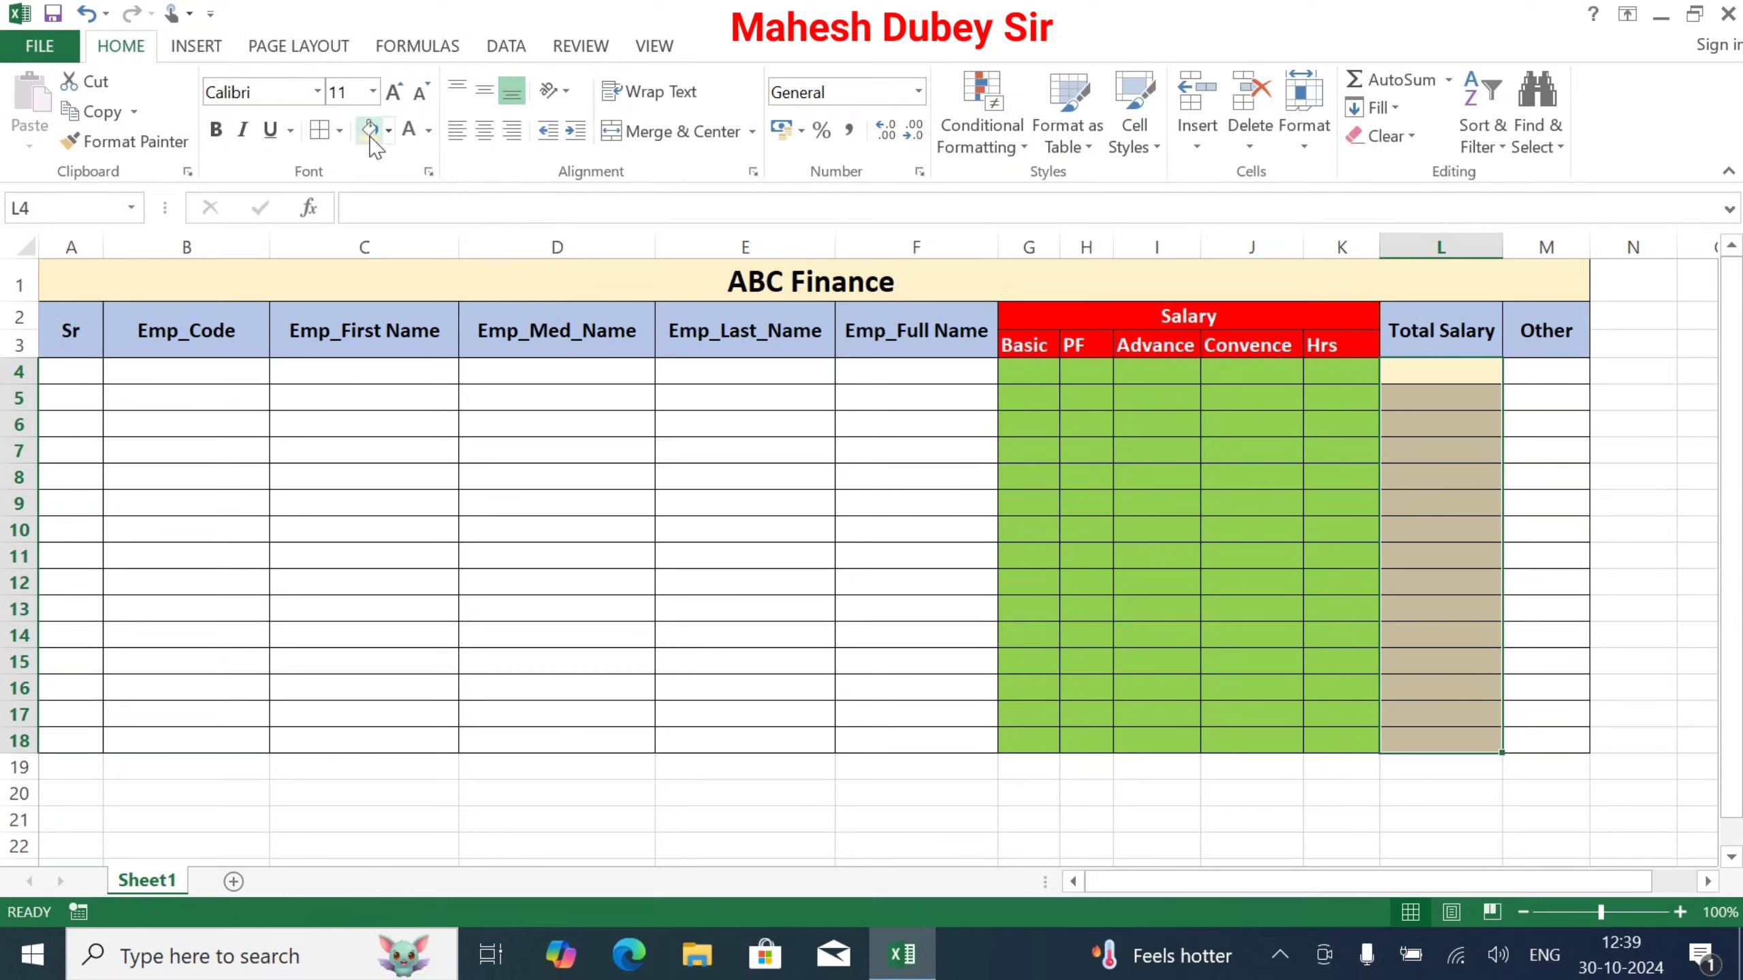
# Step: Recolour the Total Salary cells L4:L18 light blue
pyautogui.click(388, 131)
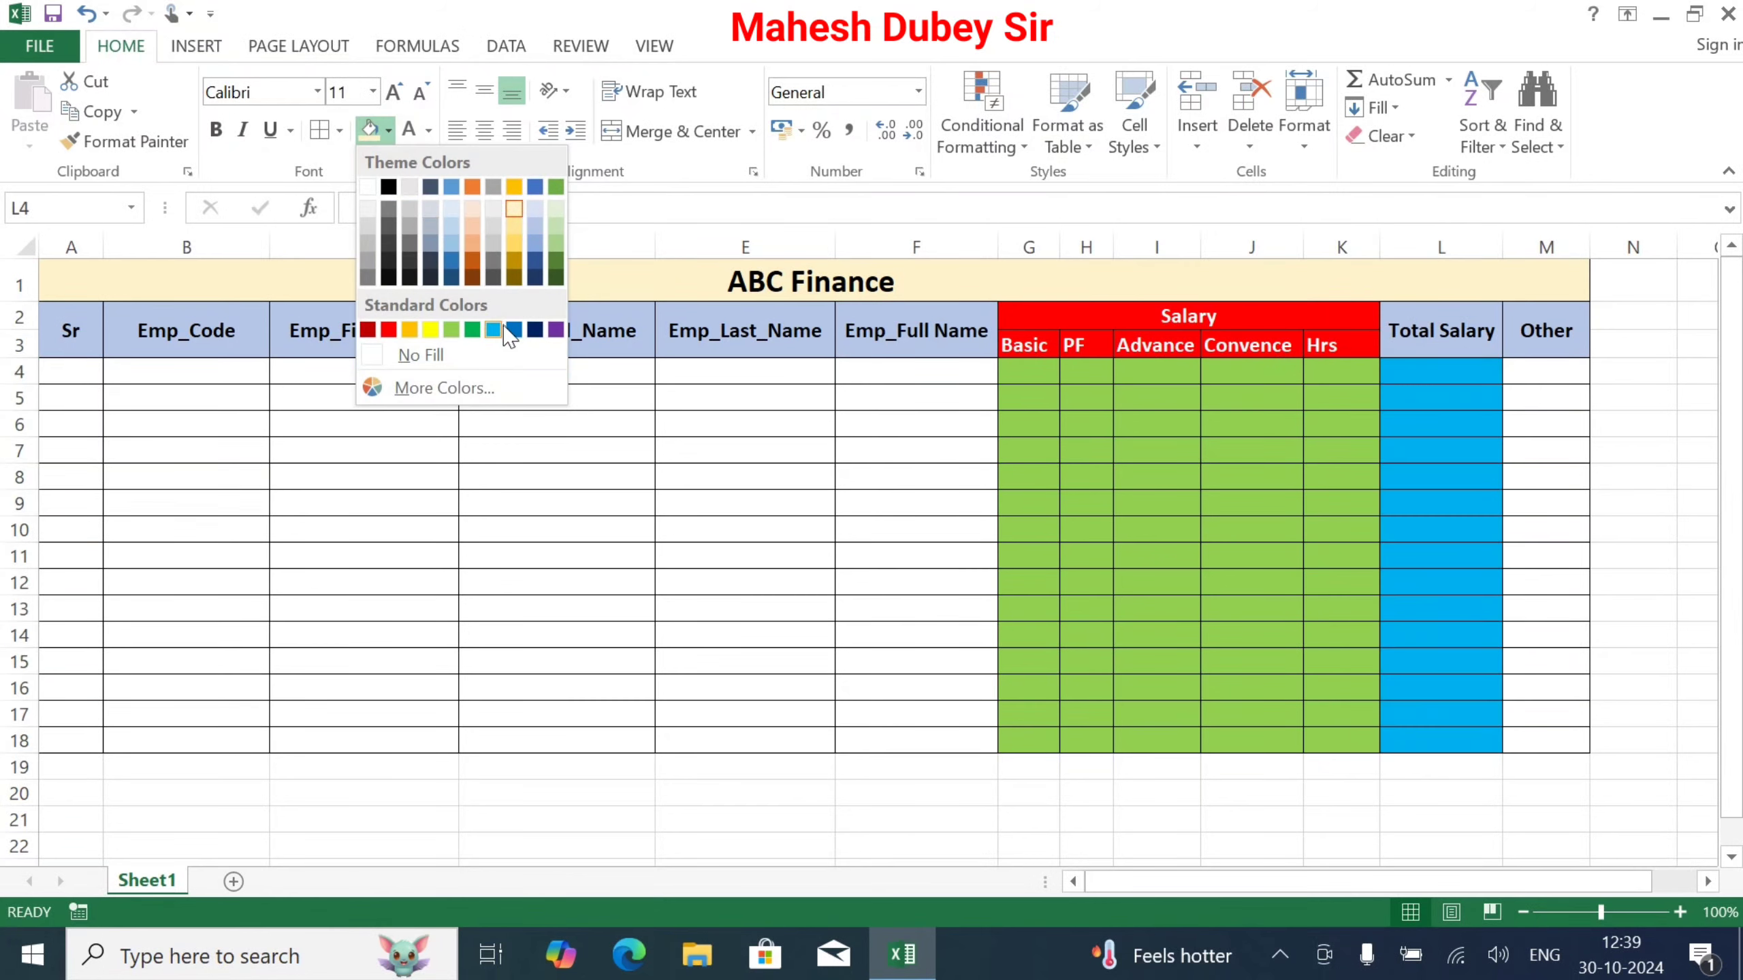
pyautogui.click(495, 330)
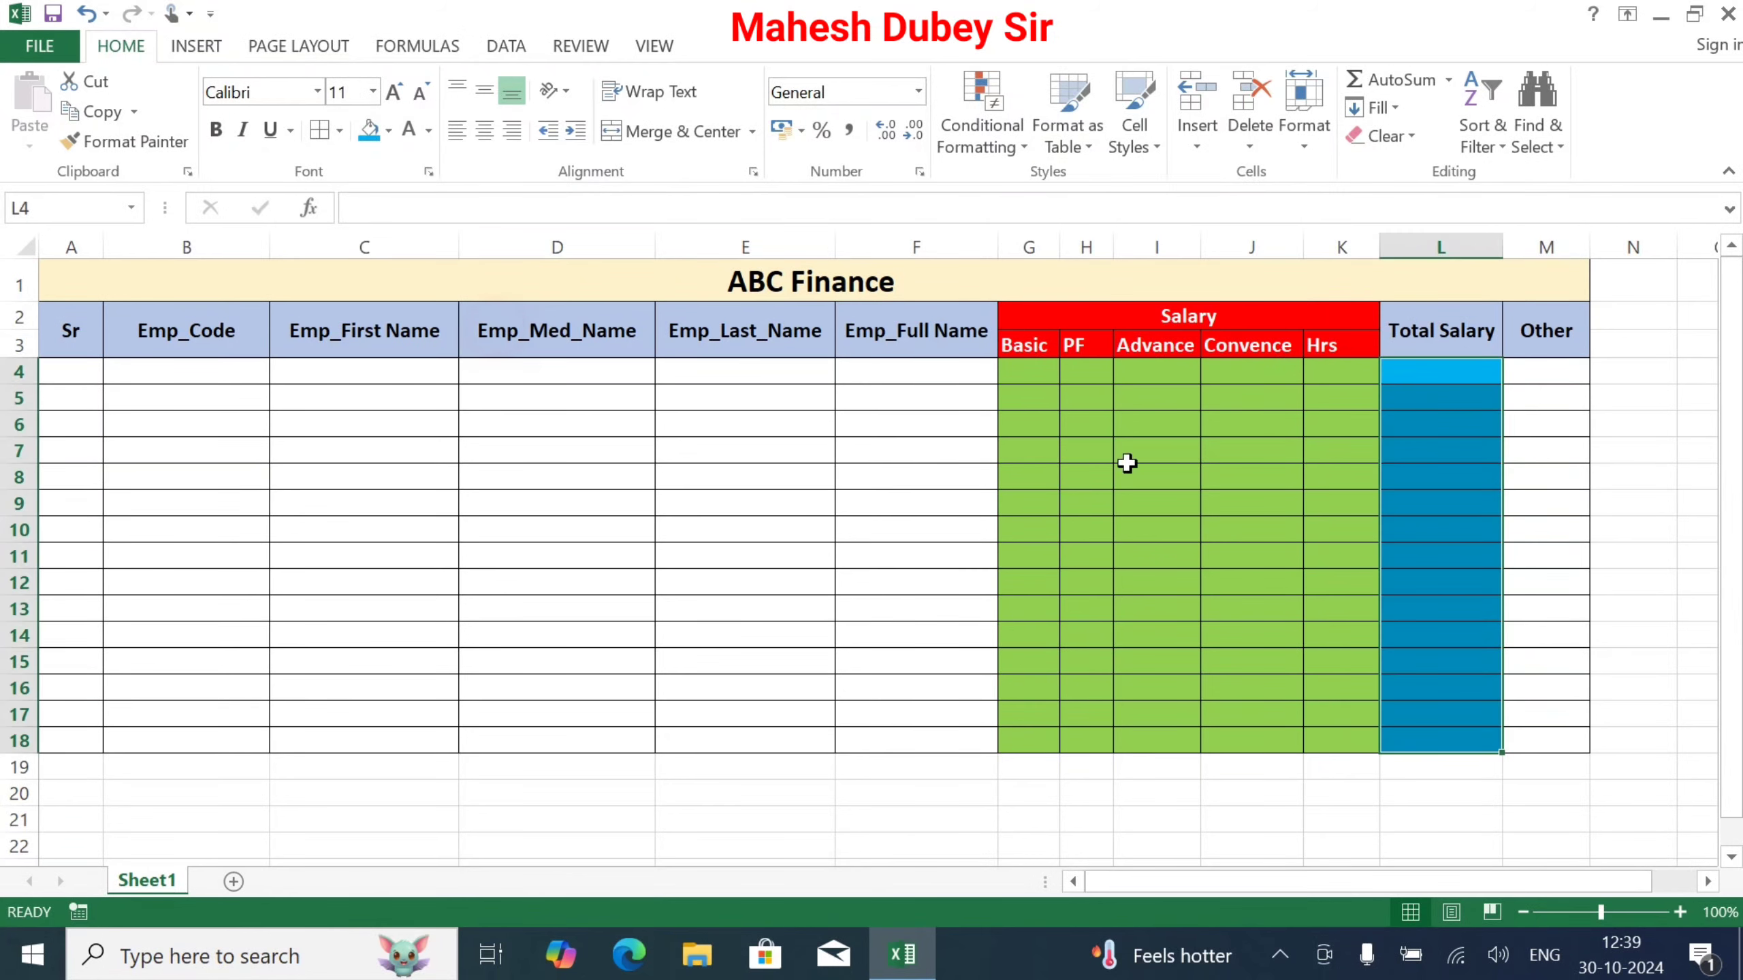
pyautogui.click(767, 370)
# Step: Number the Sr cells A4:A18 as the series 1 to 15, centred both ways
pyautogui.click(71, 371)
pyautogui.write('1')
pyautogui.press('Return')
pyautogui.click(71, 371)
pyautogui.moveTo(103, 383); pyautogui.dragTo(126, 752)
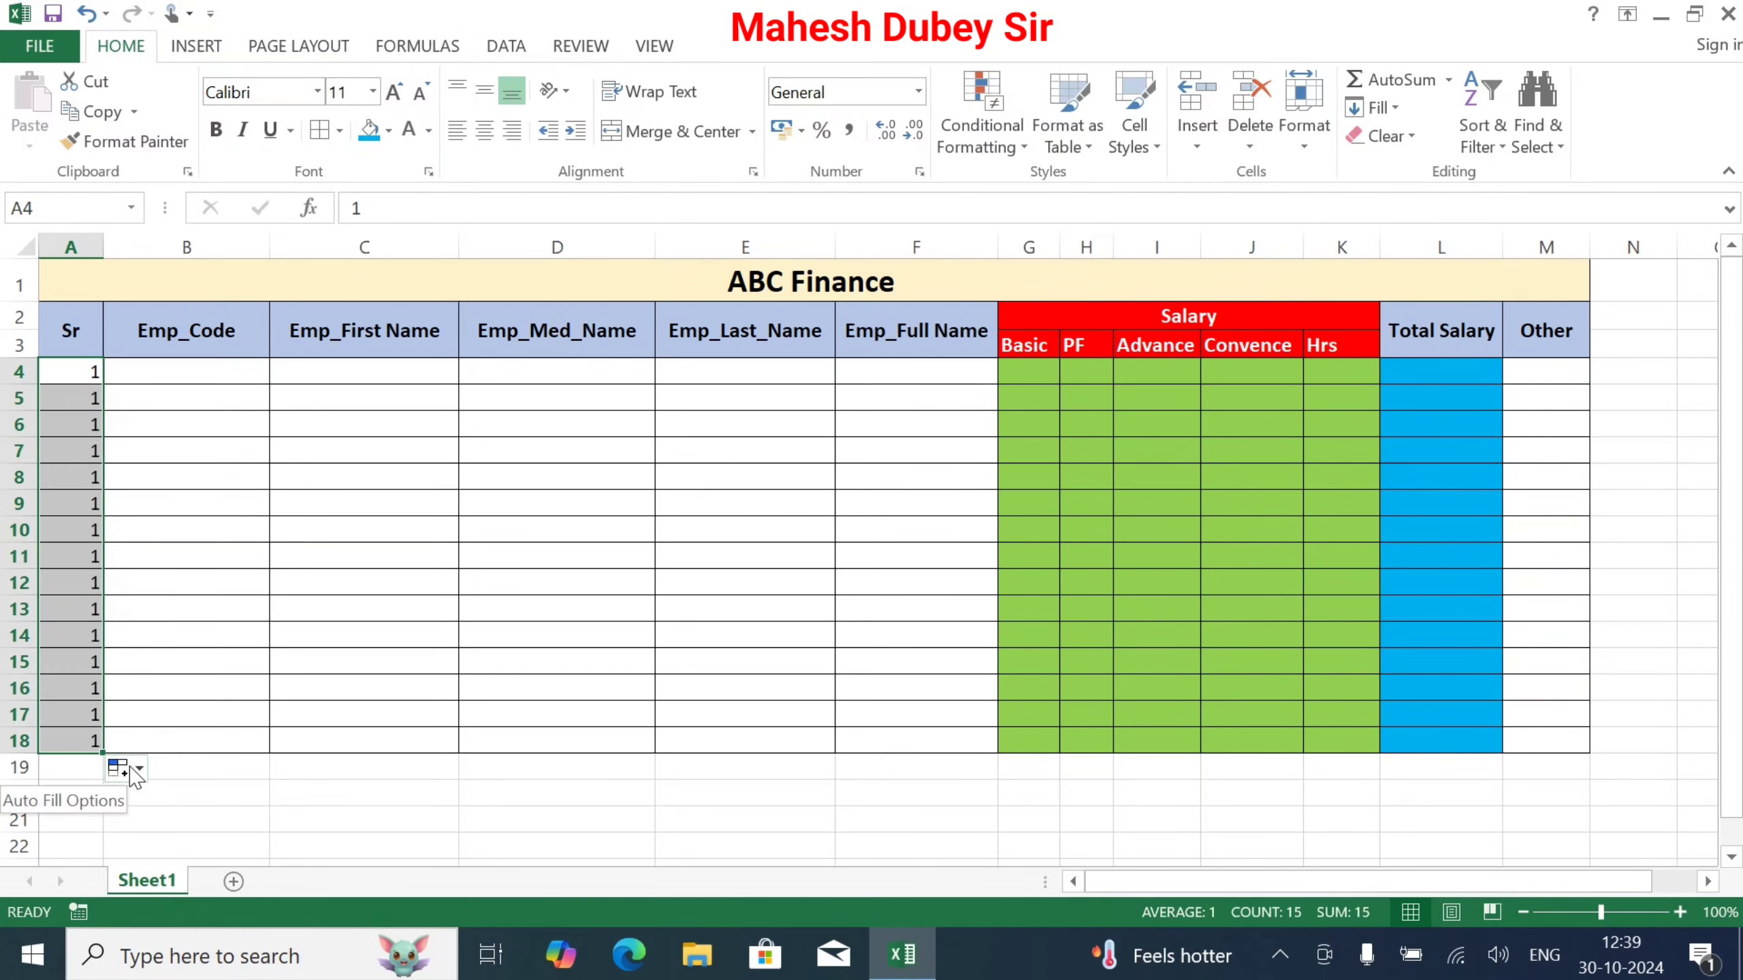
pyautogui.click(127, 768)
pyautogui.click(96, 646)
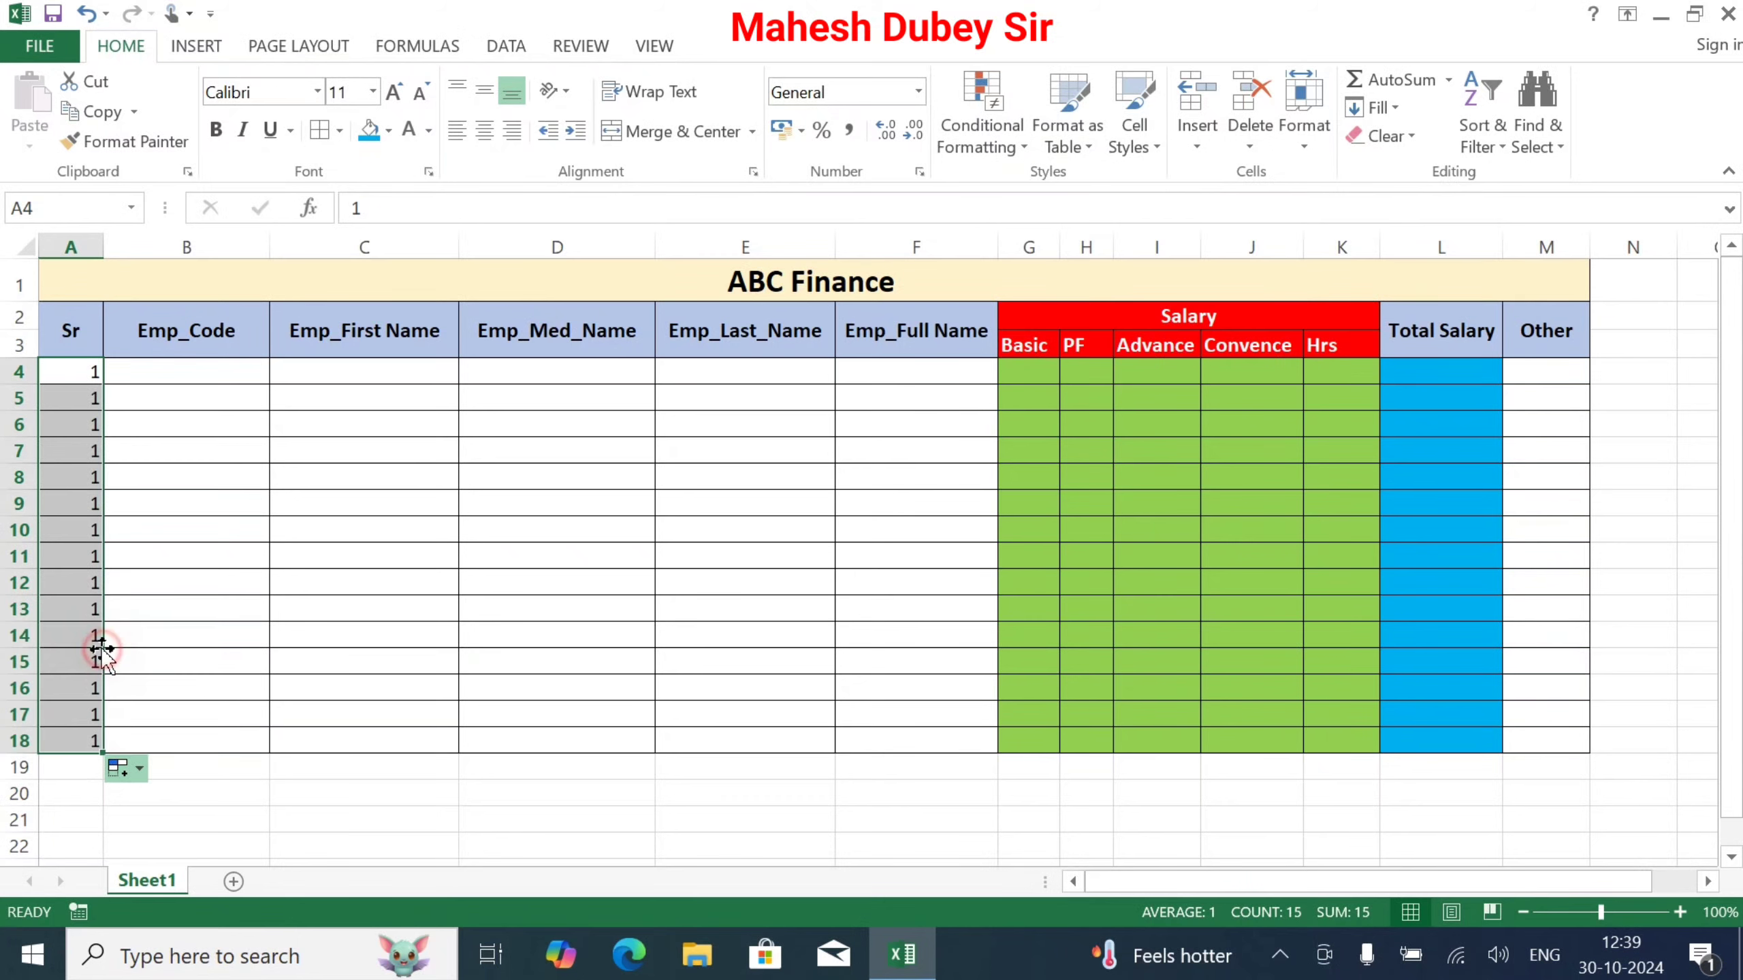
pyautogui.click(484, 130)
pyautogui.click(484, 89)
# Step: Fill employee codes ABC01 to ABC15 in column B, centred, and narrow the column
pyautogui.click(236, 373)
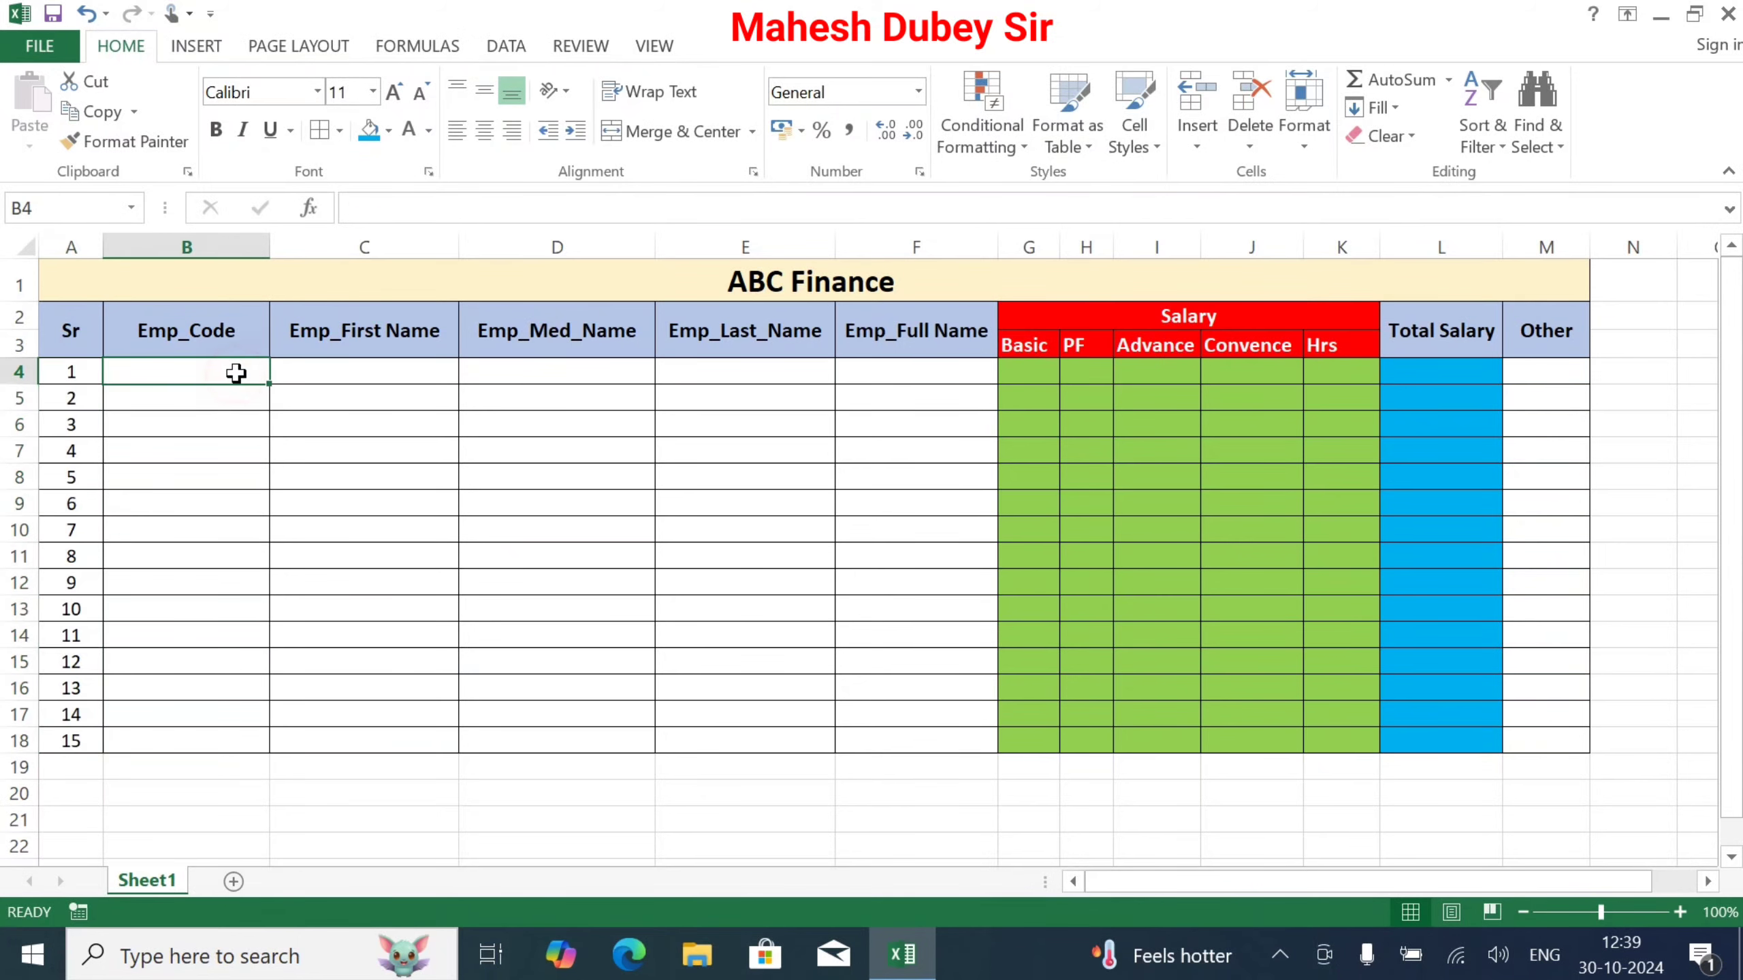
pyautogui.write('ABC01')
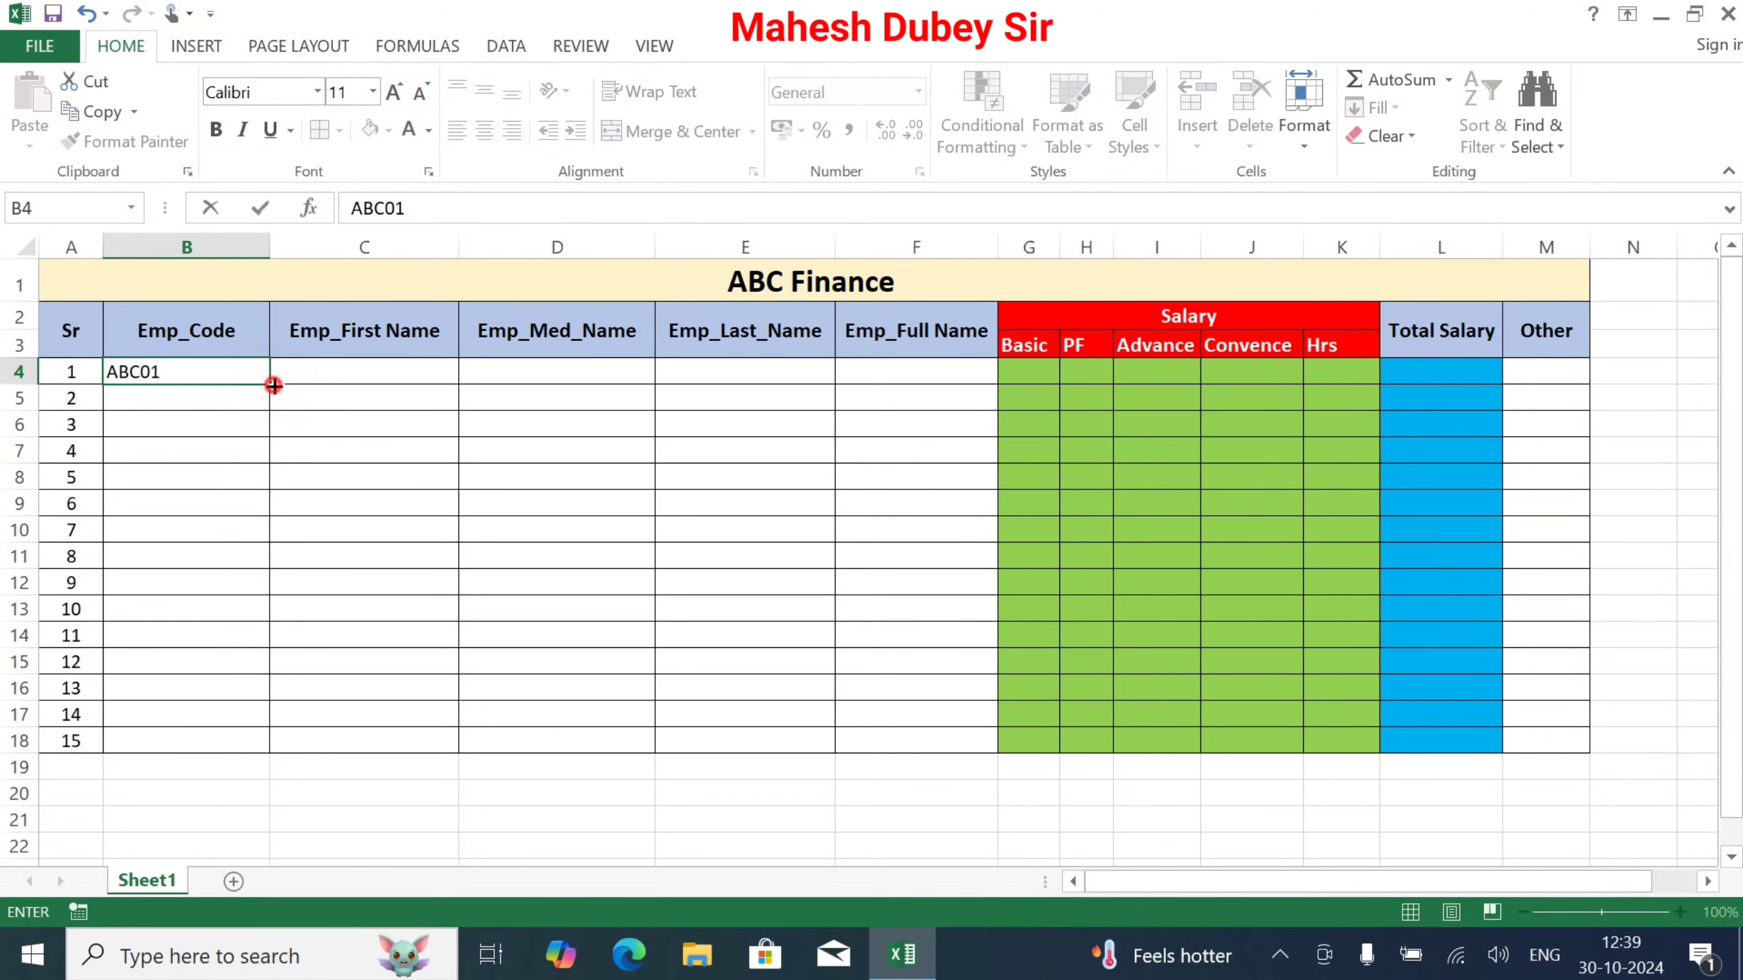
pyautogui.moveTo(268, 382); pyautogui.dragTo(275, 750)
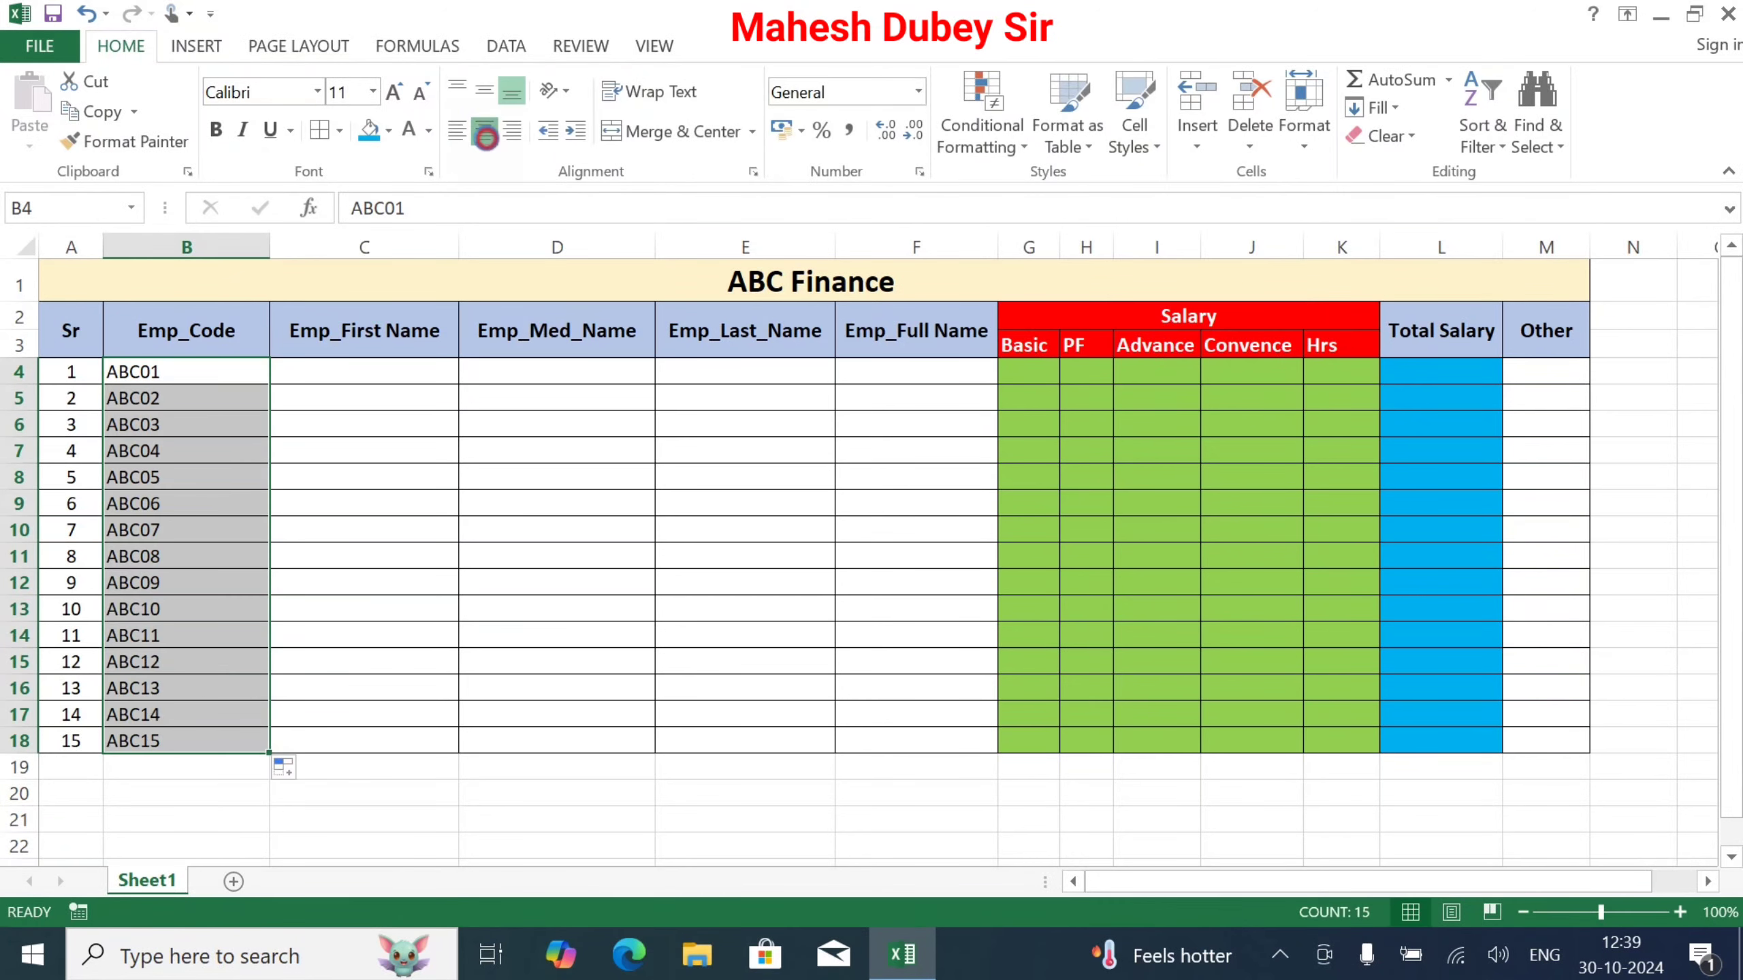
pyautogui.click(485, 130)
pyautogui.click(485, 90)
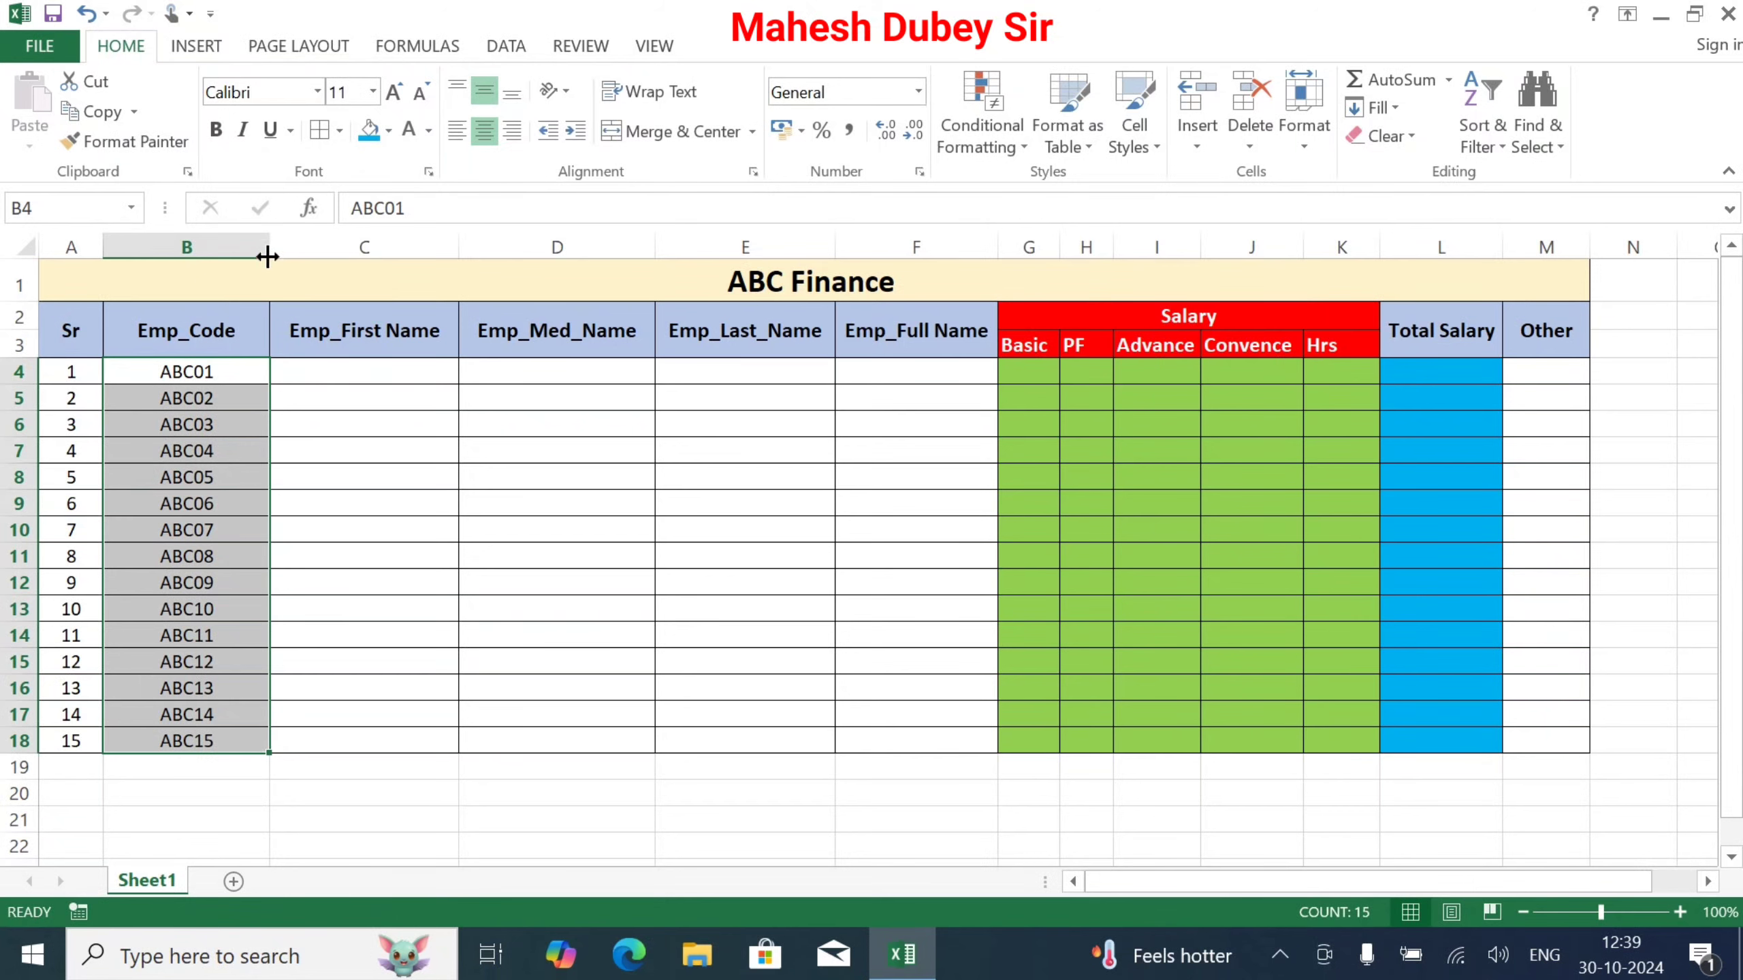
pyautogui.moveTo(270, 247); pyautogui.dragTo(228, 248)
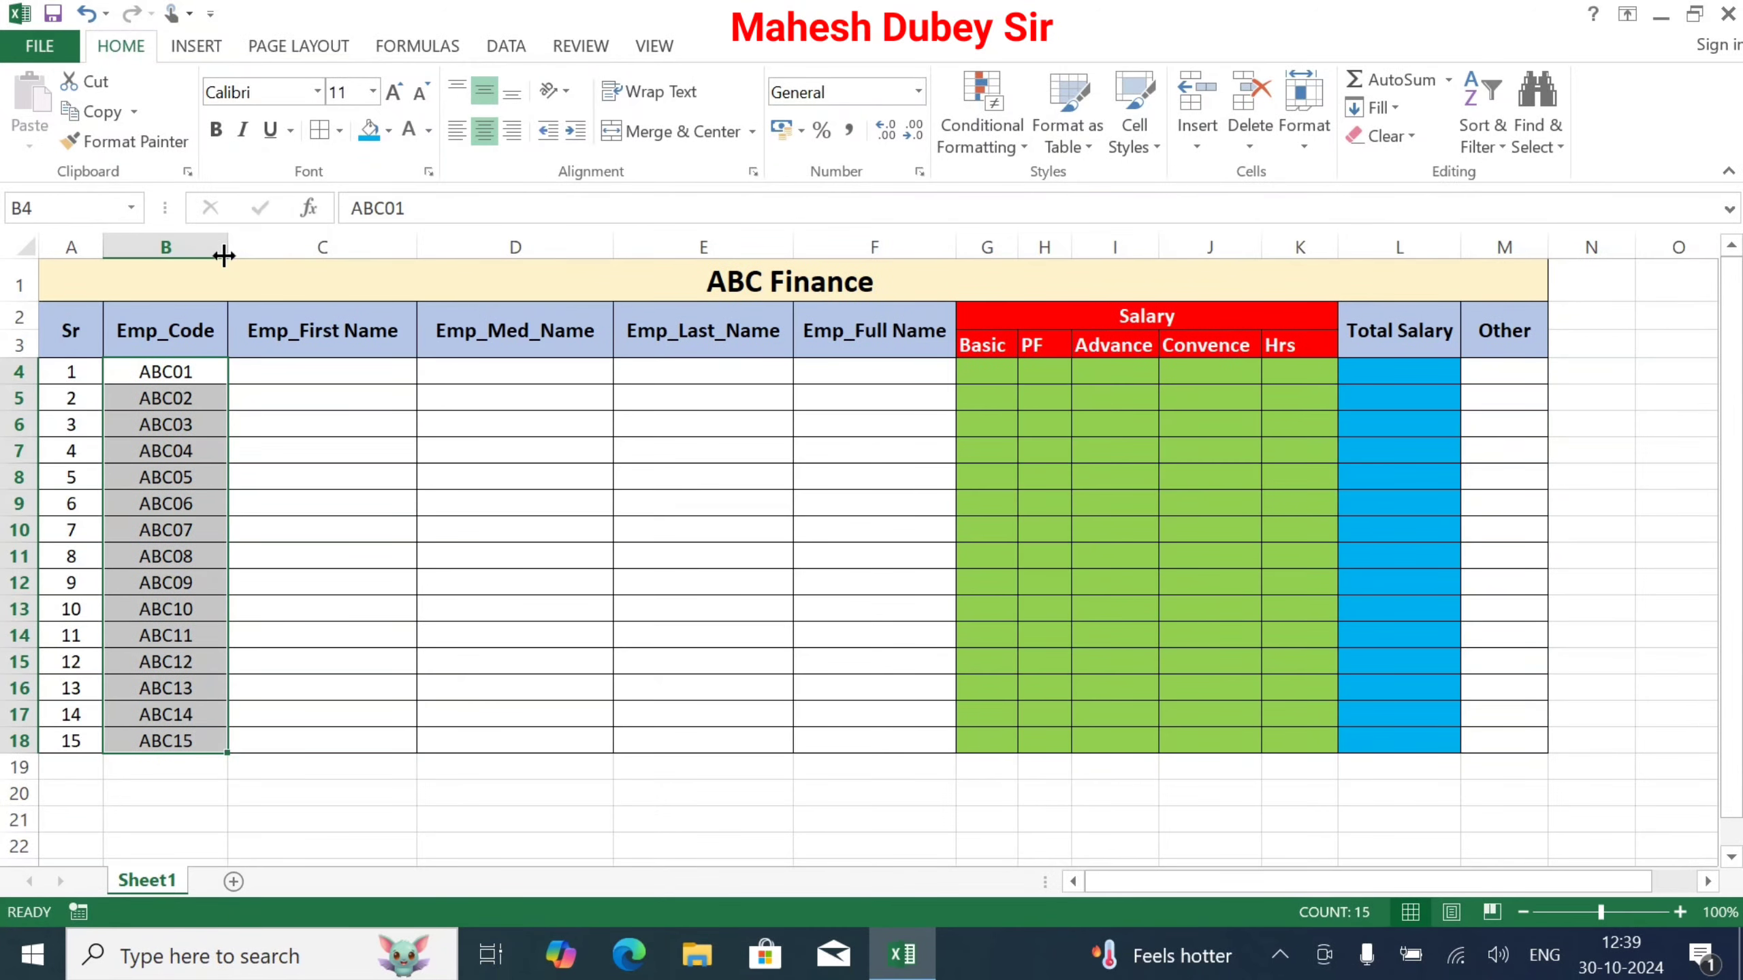
pyautogui.click(268, 373)
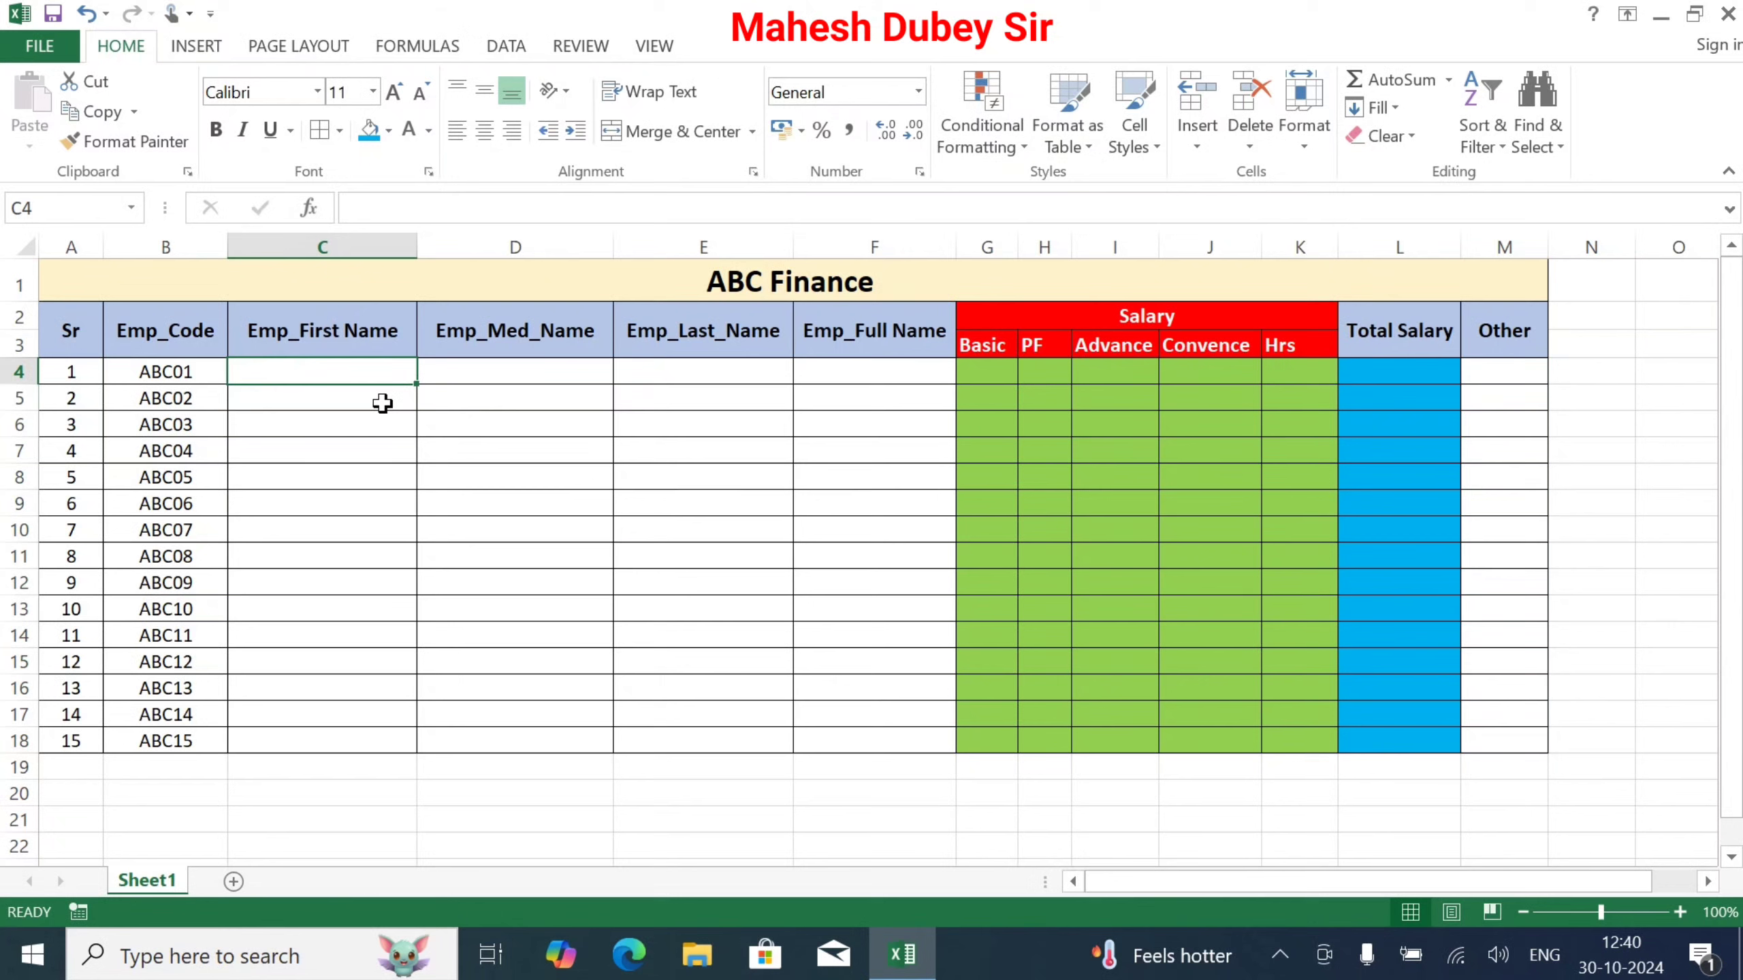
# Step: Enter the first employee's names and salary figures 15000, 5000, 0, 7000, 8000 in row 4
pyautogui.write('Ane')
pyautogui.press('BackSpace')
pyautogui.press('BackSpace')
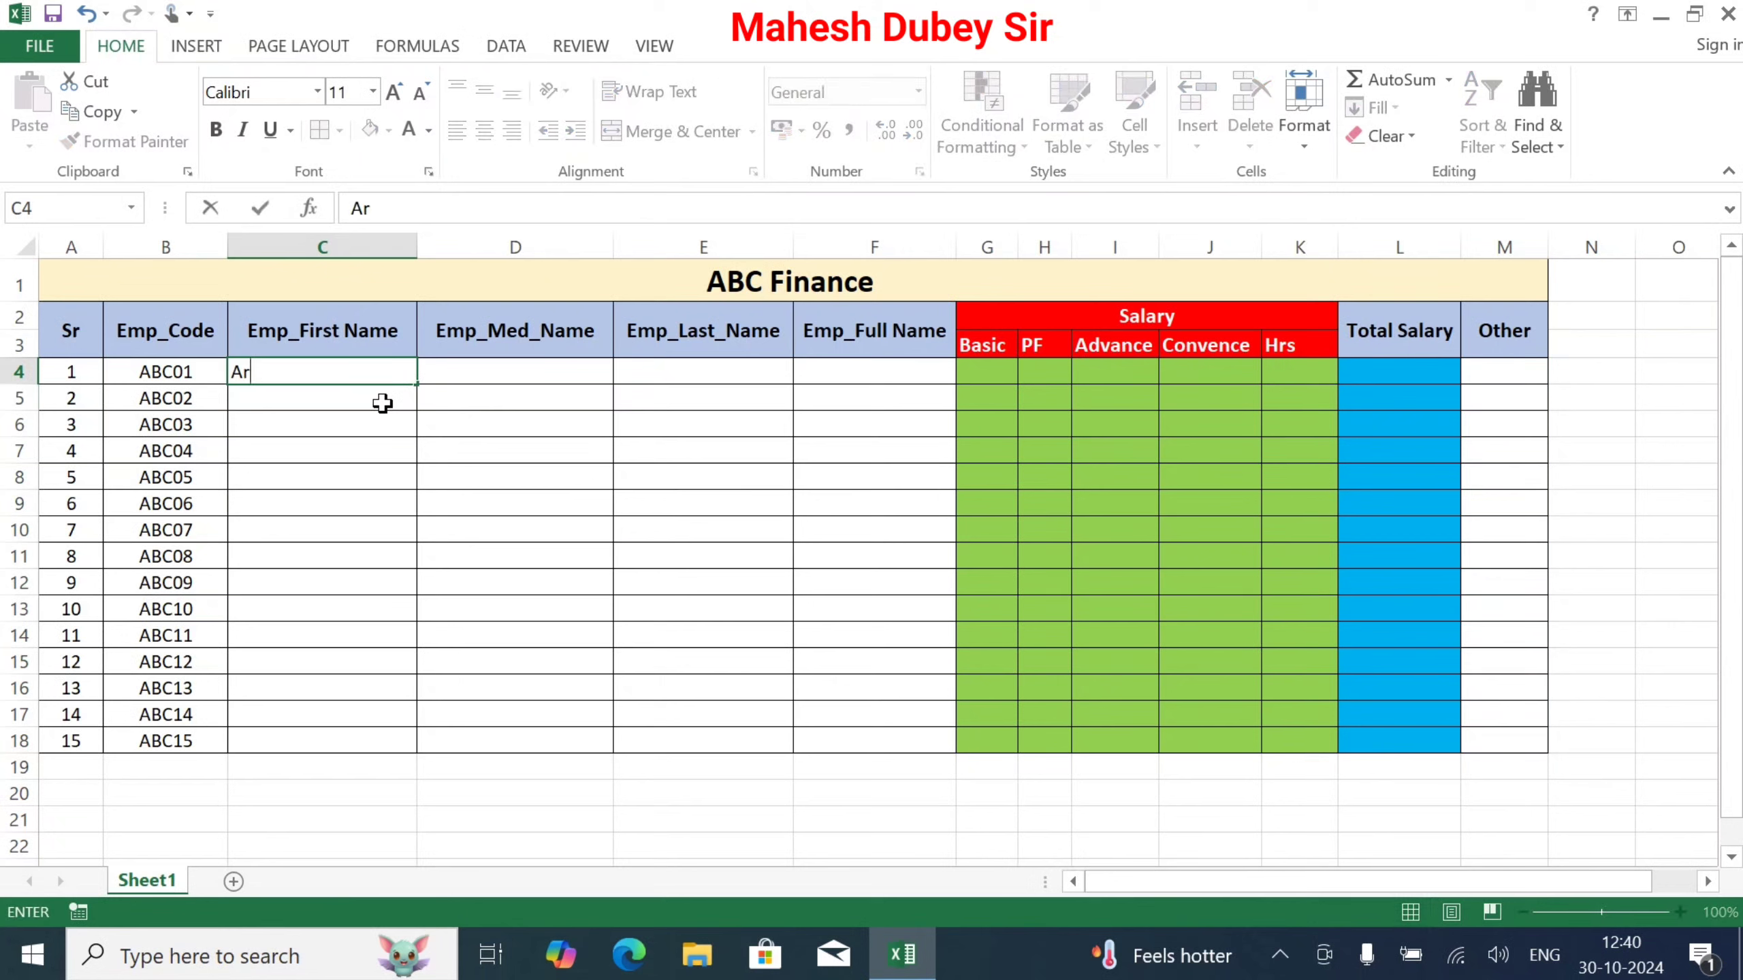
pyautogui.press('Tab')
pyautogui.press('Tab')
pyautogui.press('Tab')
pyautogui.press('Tab')
pyautogui.write('15000\t5000\t0\t7000\t8000\t=')
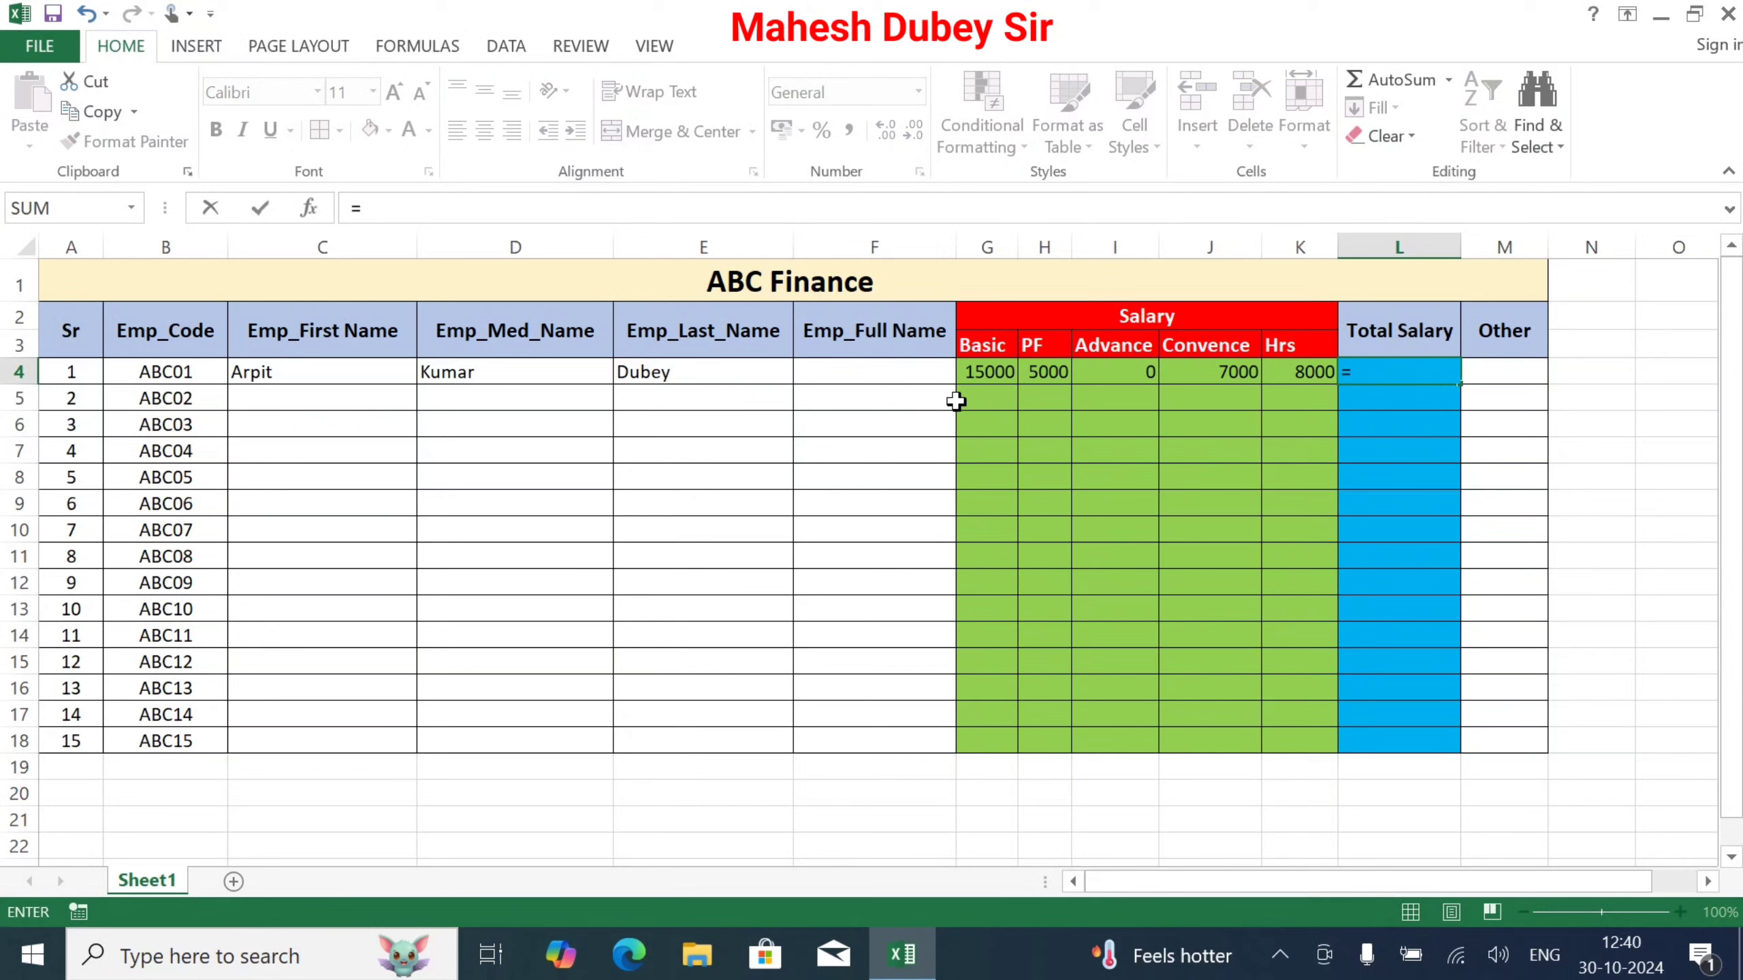
# Step: Enter the Total Salary formula =G4+J4+K4-H4-I4 in L4
pyautogui.click(993, 373)
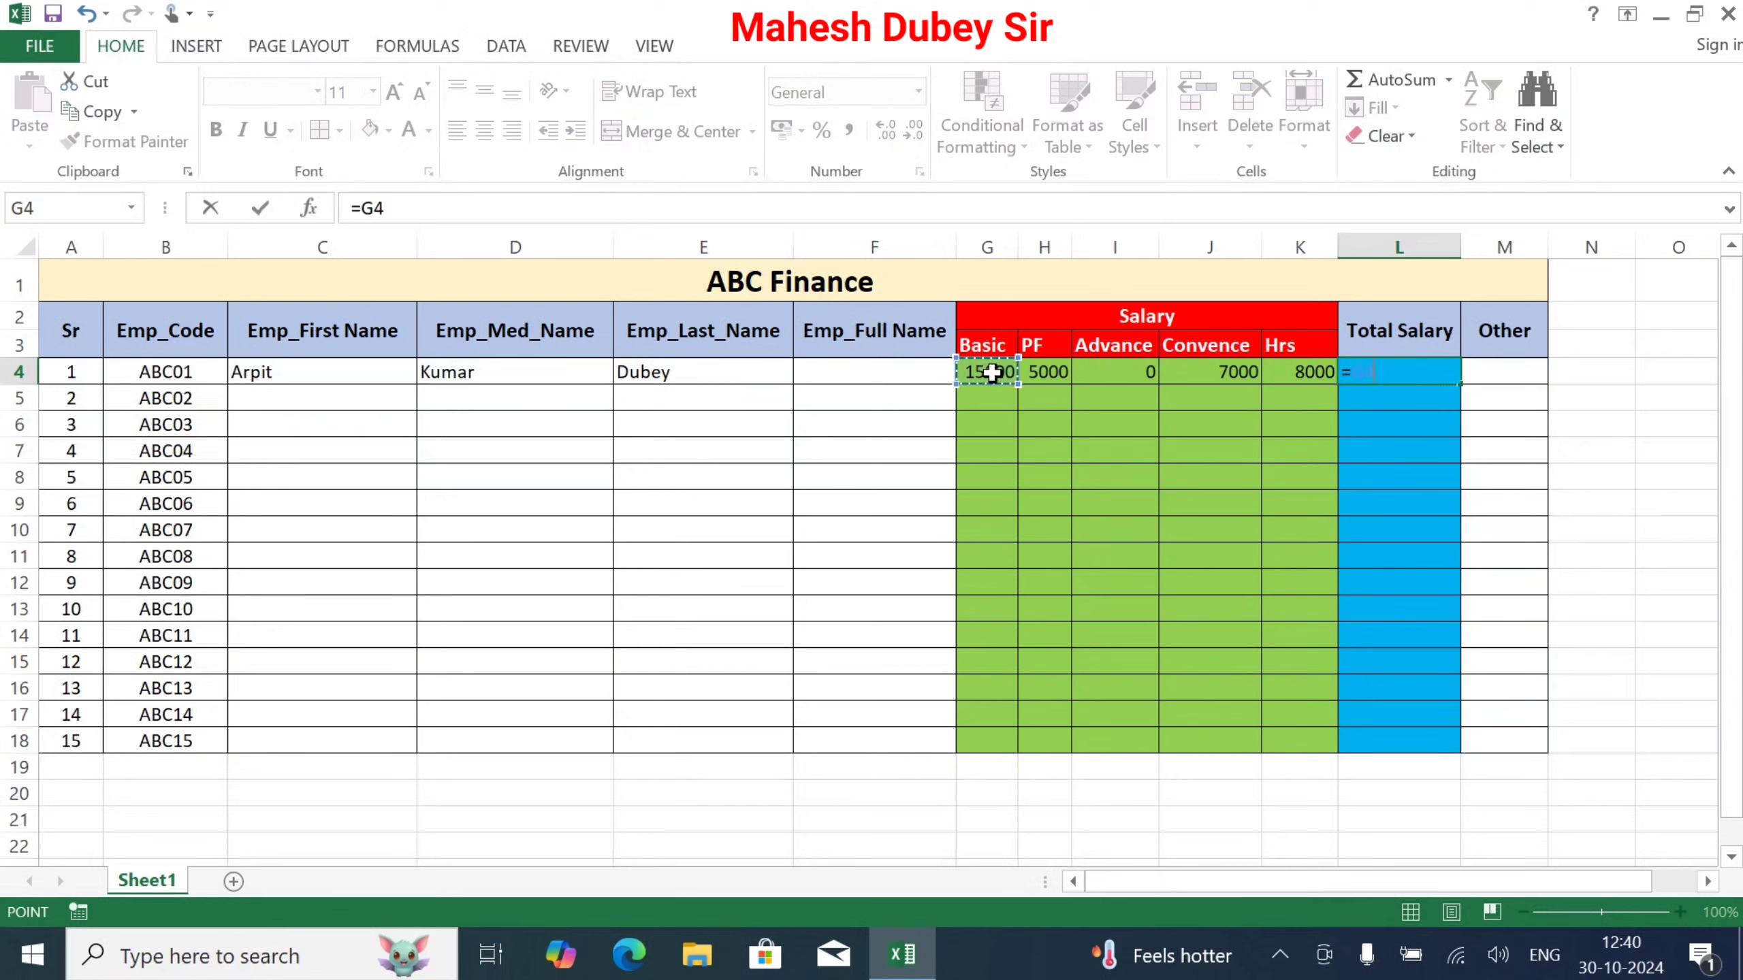
pyautogui.write('+')
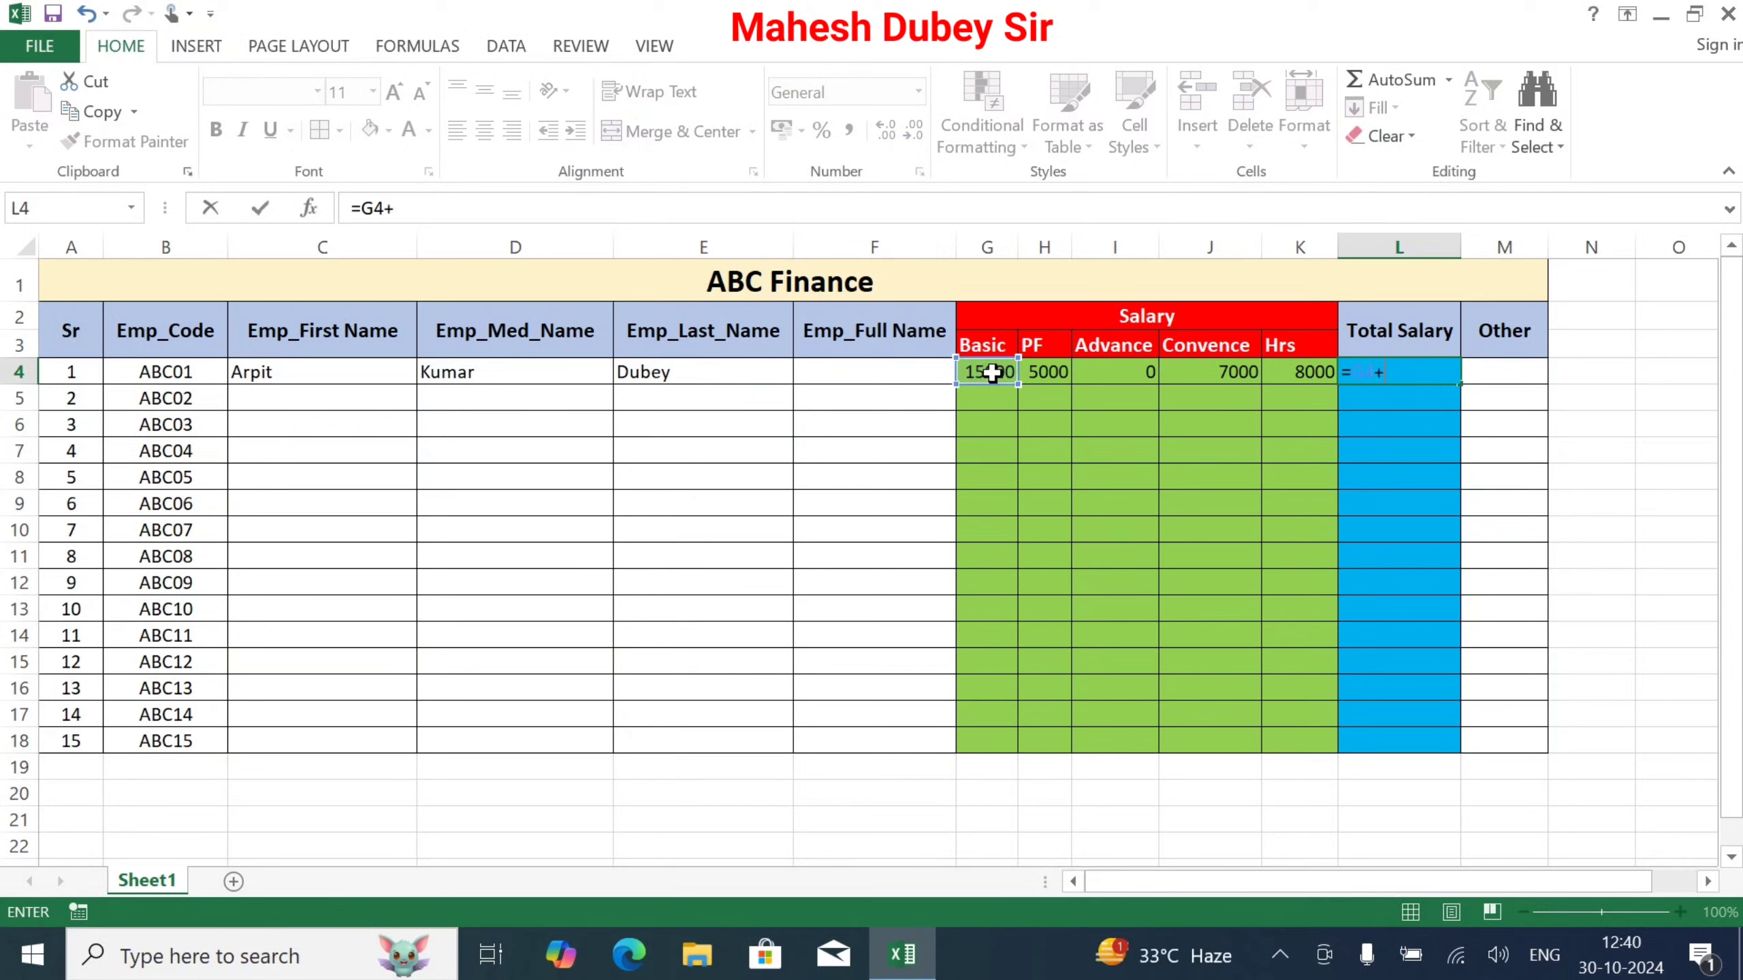
pyautogui.write('H4+I4+H4+I4')
pyautogui.press('Return')
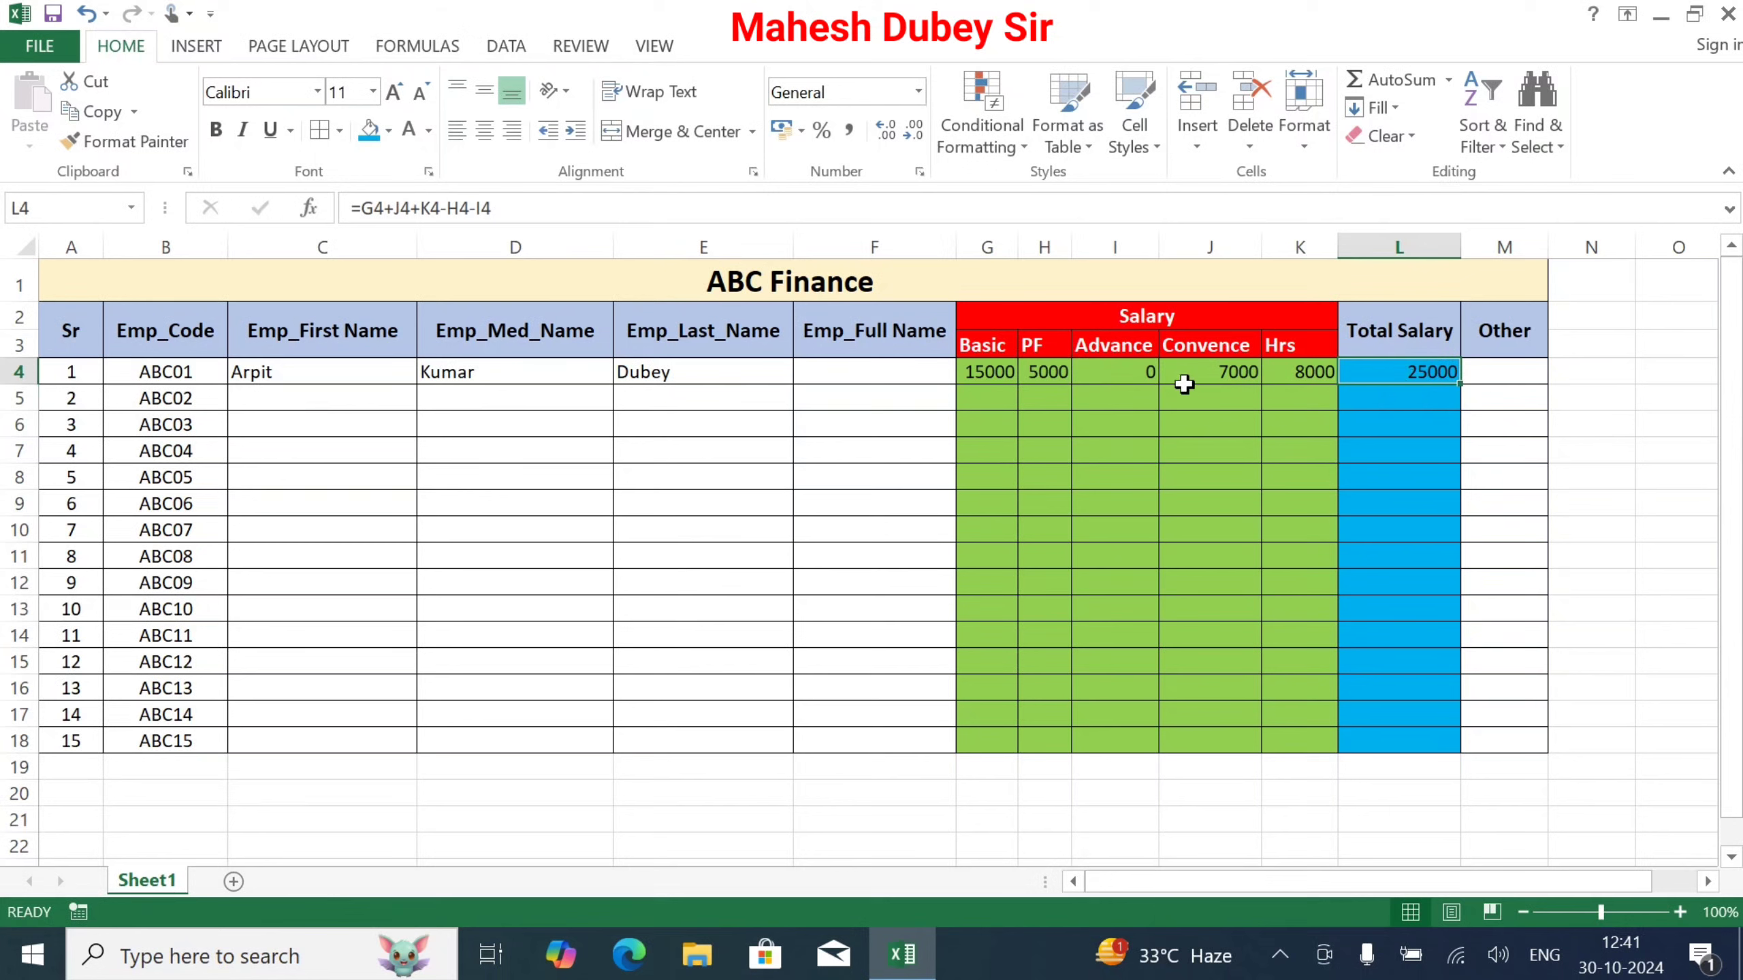
# Step: Change the row 4 Advance from 0 to 5000 so the total shows 20000
pyautogui.click(1140, 367)
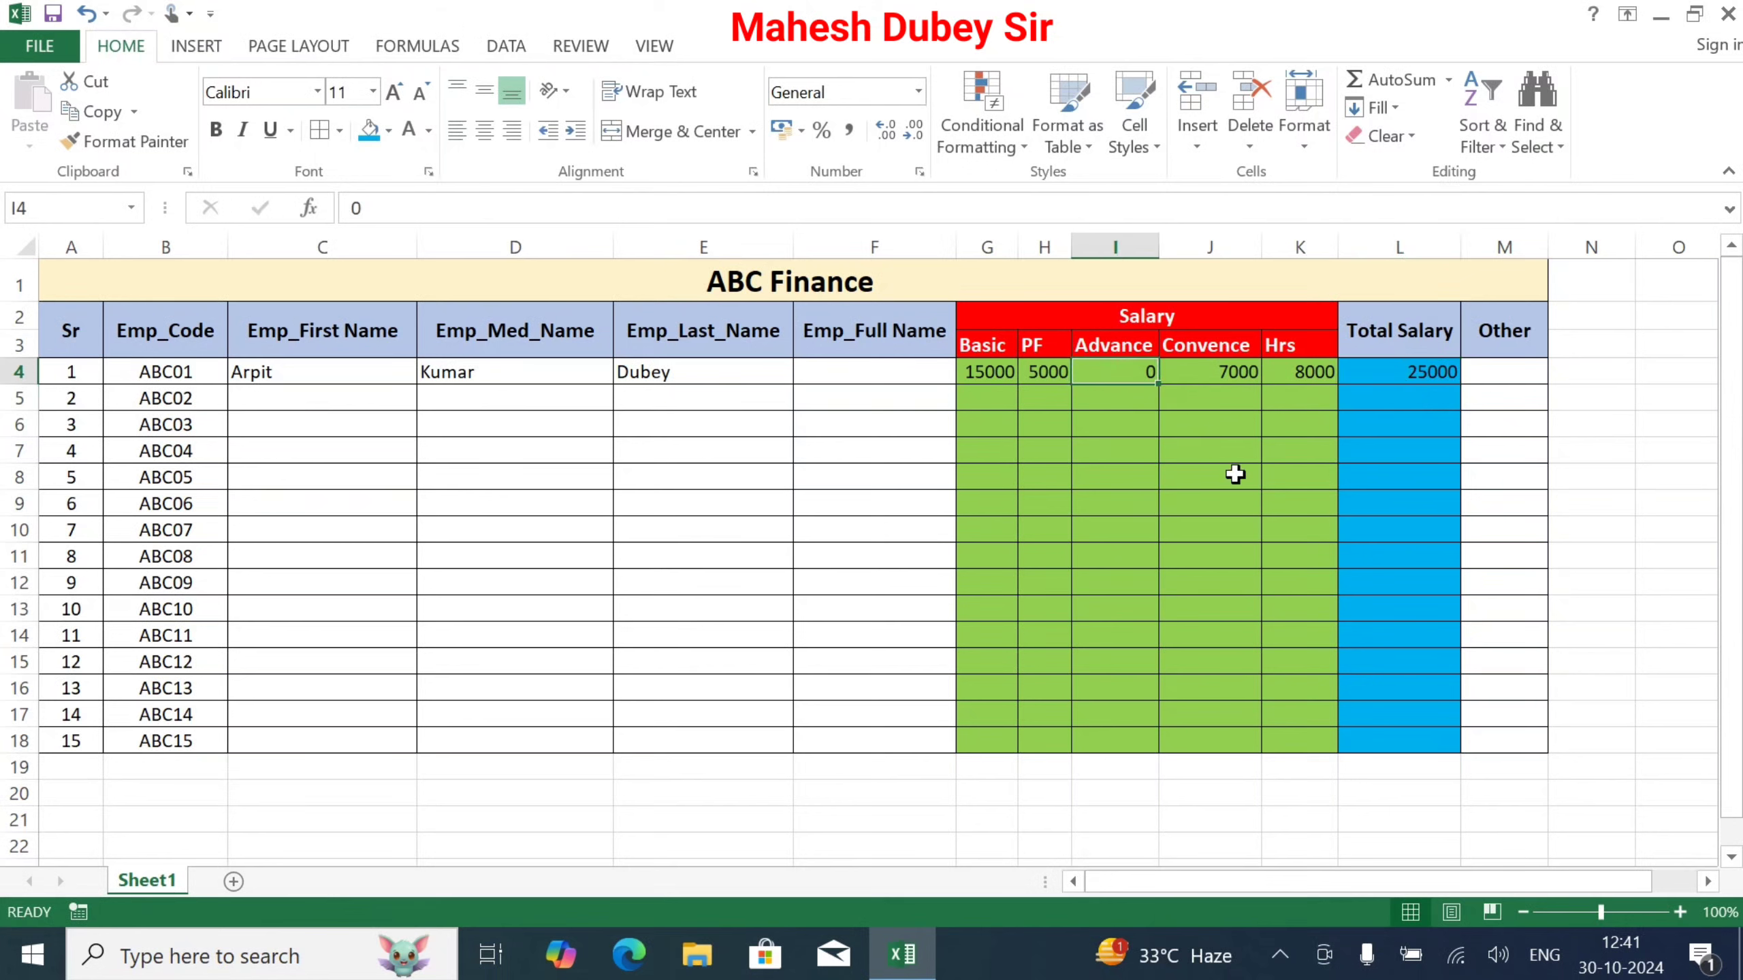
pyautogui.press('F2')
pyautogui.press('BackSpace')
pyautogui.write('5000')
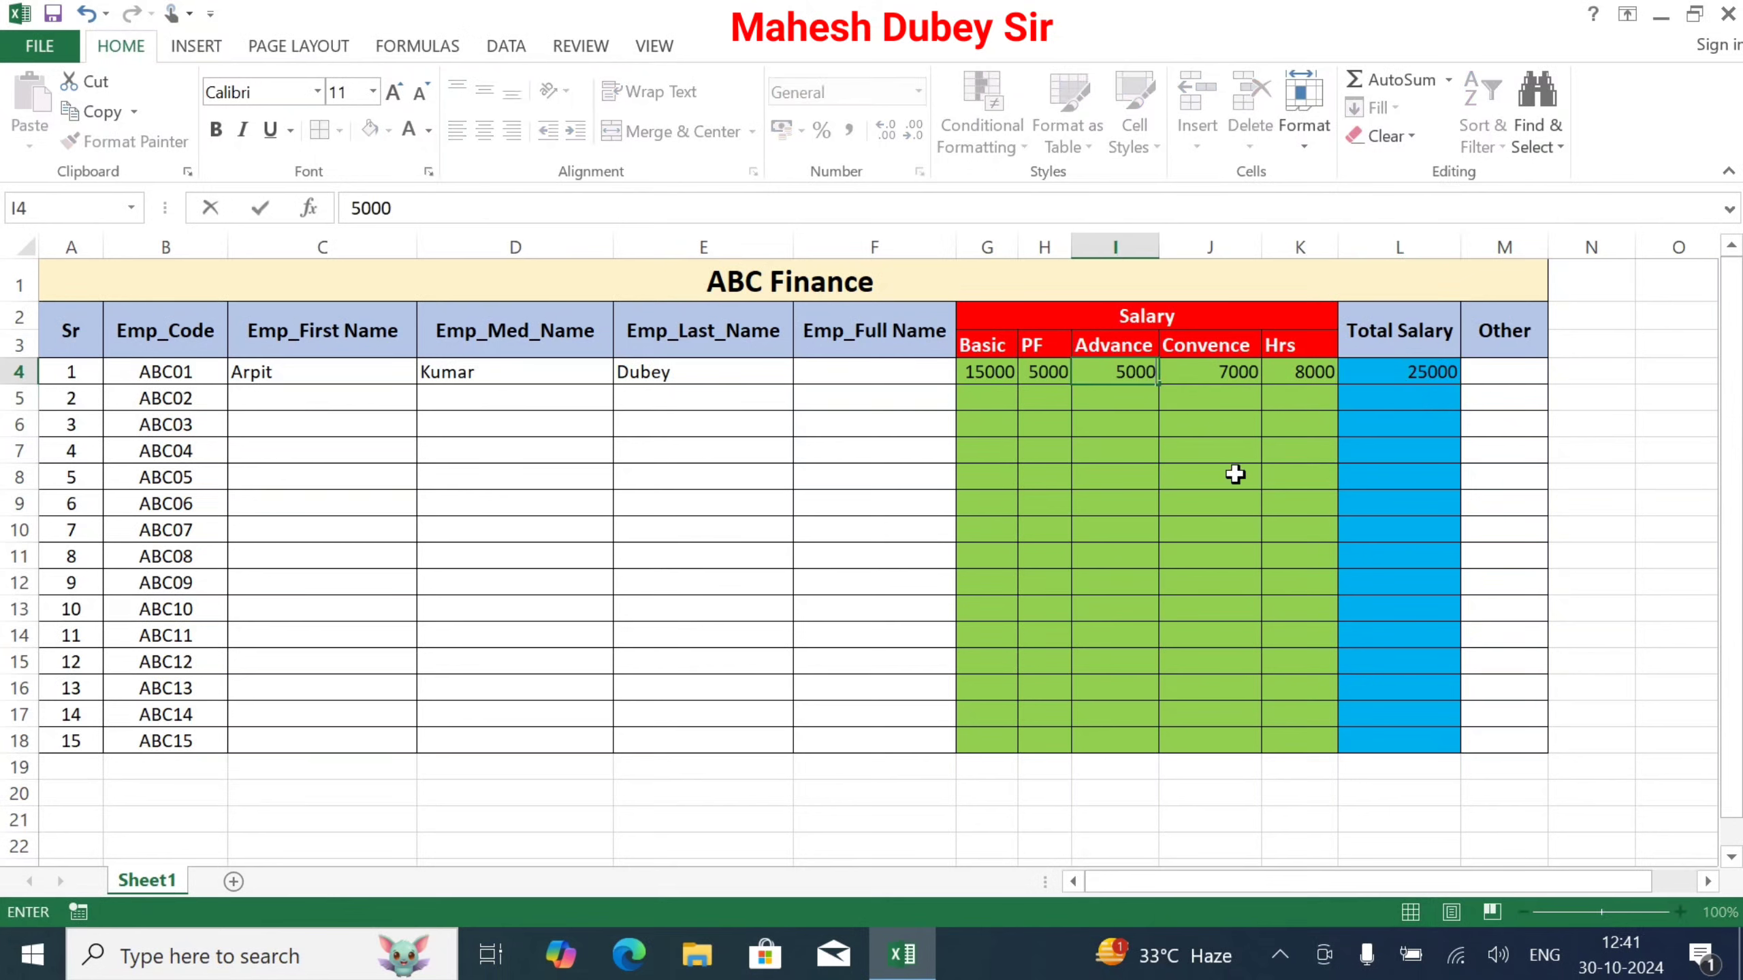
pyautogui.press('Return')
pyautogui.click(1501, 402)
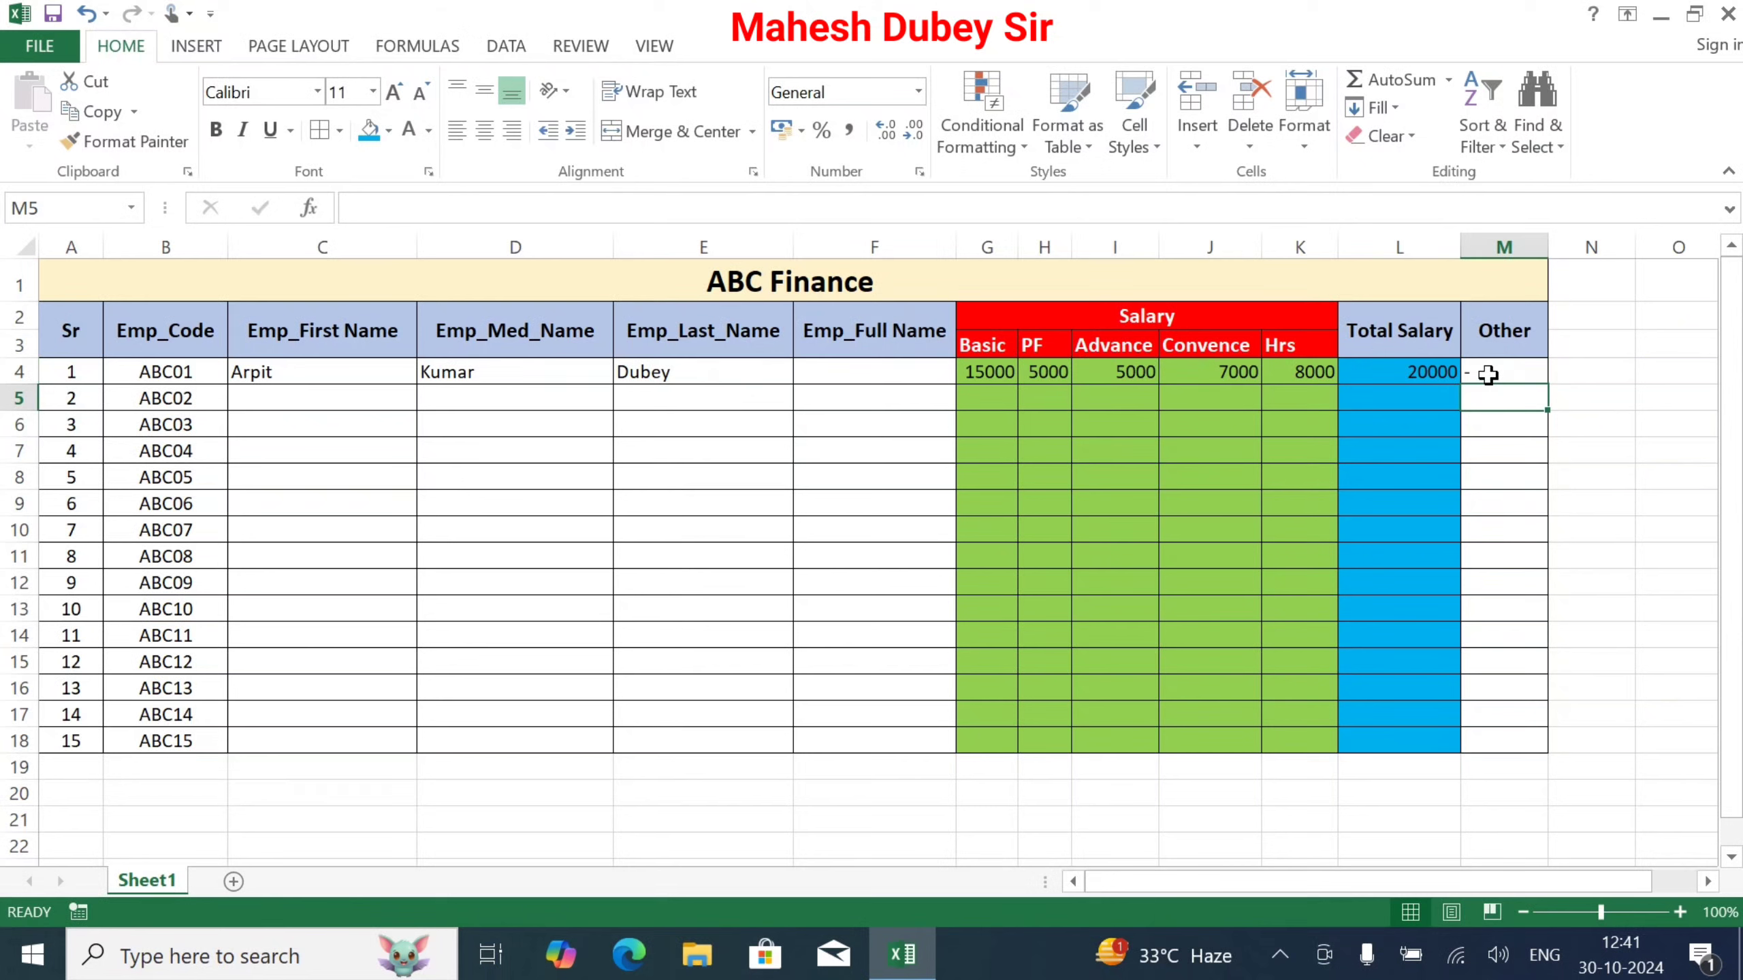
# Step: Put a dash in the Other cells M4 through M18
pyautogui.click(1489, 372)
pyautogui.write('-')
pyautogui.hotkey('ctrl', 'Return')
pyautogui.moveTo(1553, 390); pyautogui.dragTo(1554, 746)
# Step: Enter the second employee's first and last names in row 5, leaving the middle name blank
pyautogui.click(278, 397)
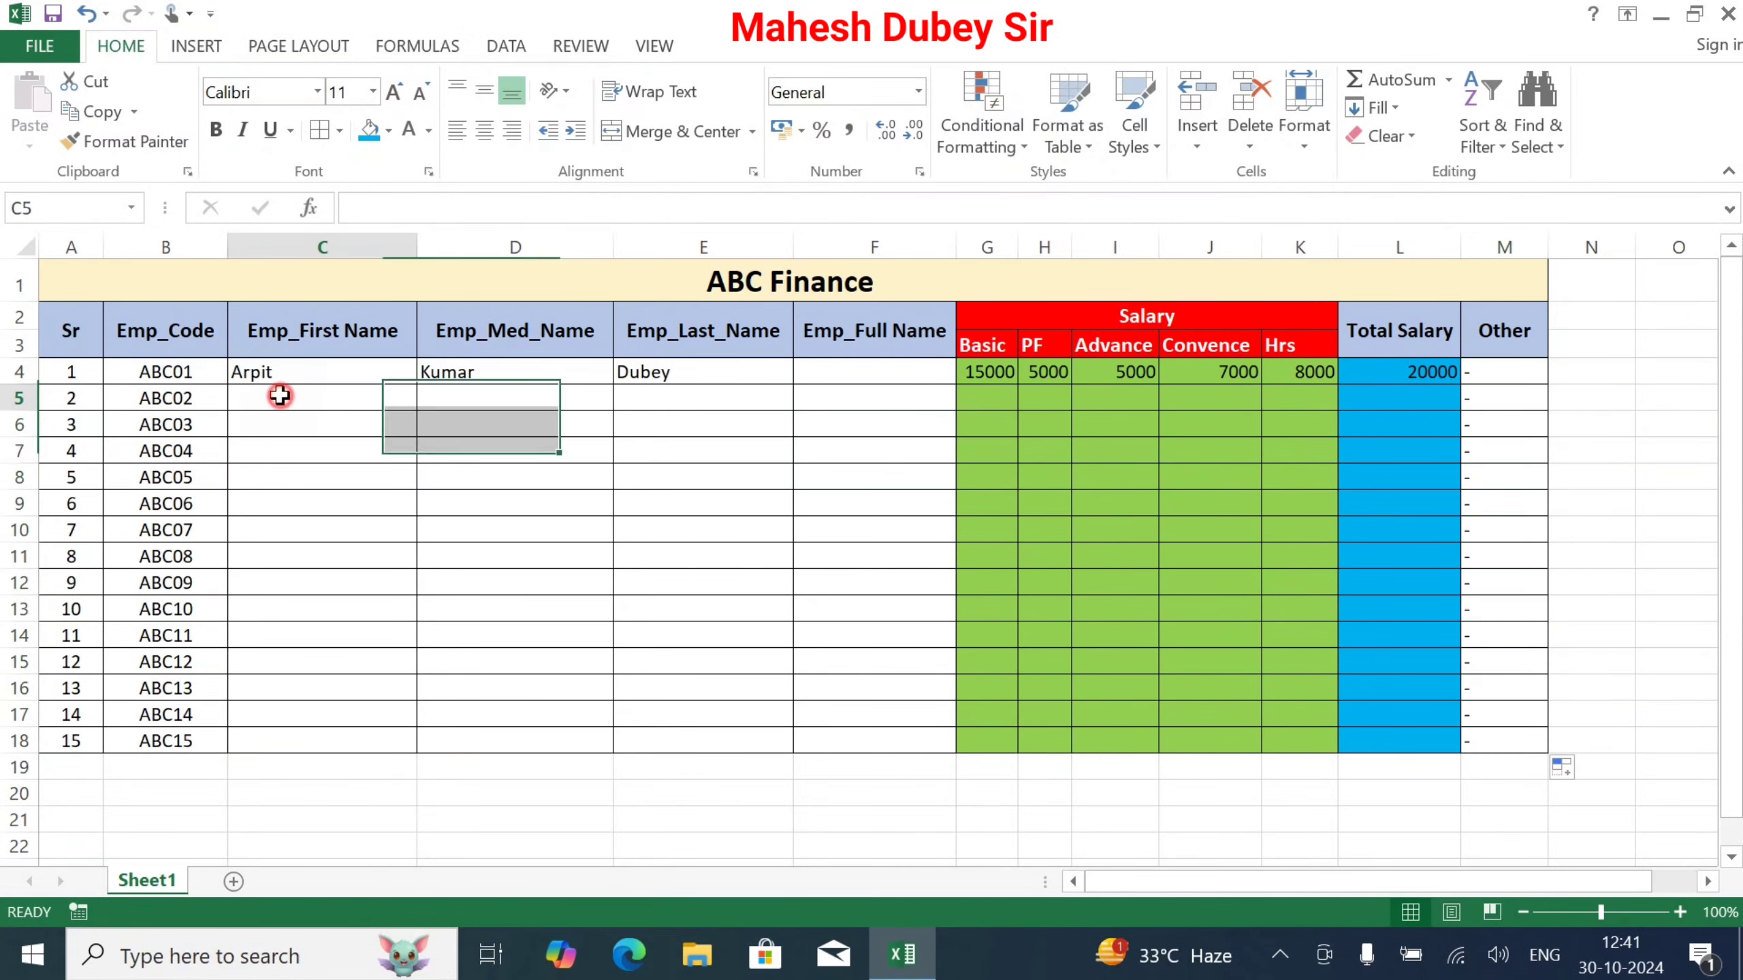
pyautogui.press('Tab')
pyautogui.press('Tab')
pyautogui.press('Tab')
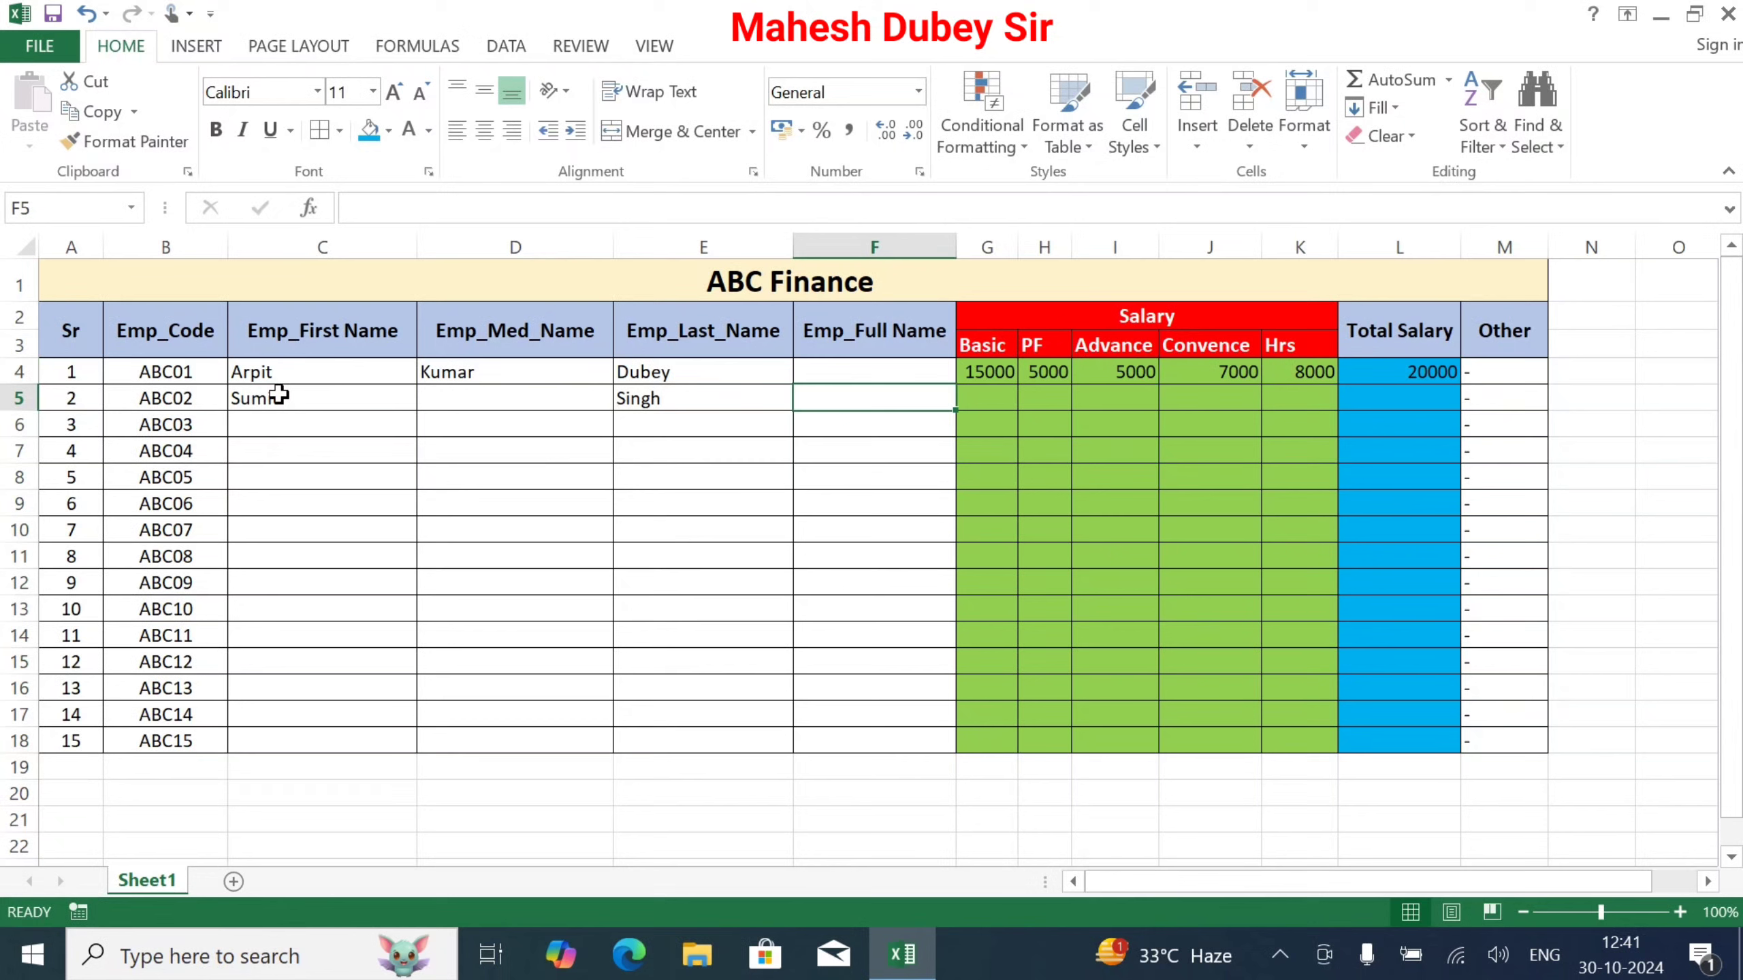
pyautogui.press('Up')
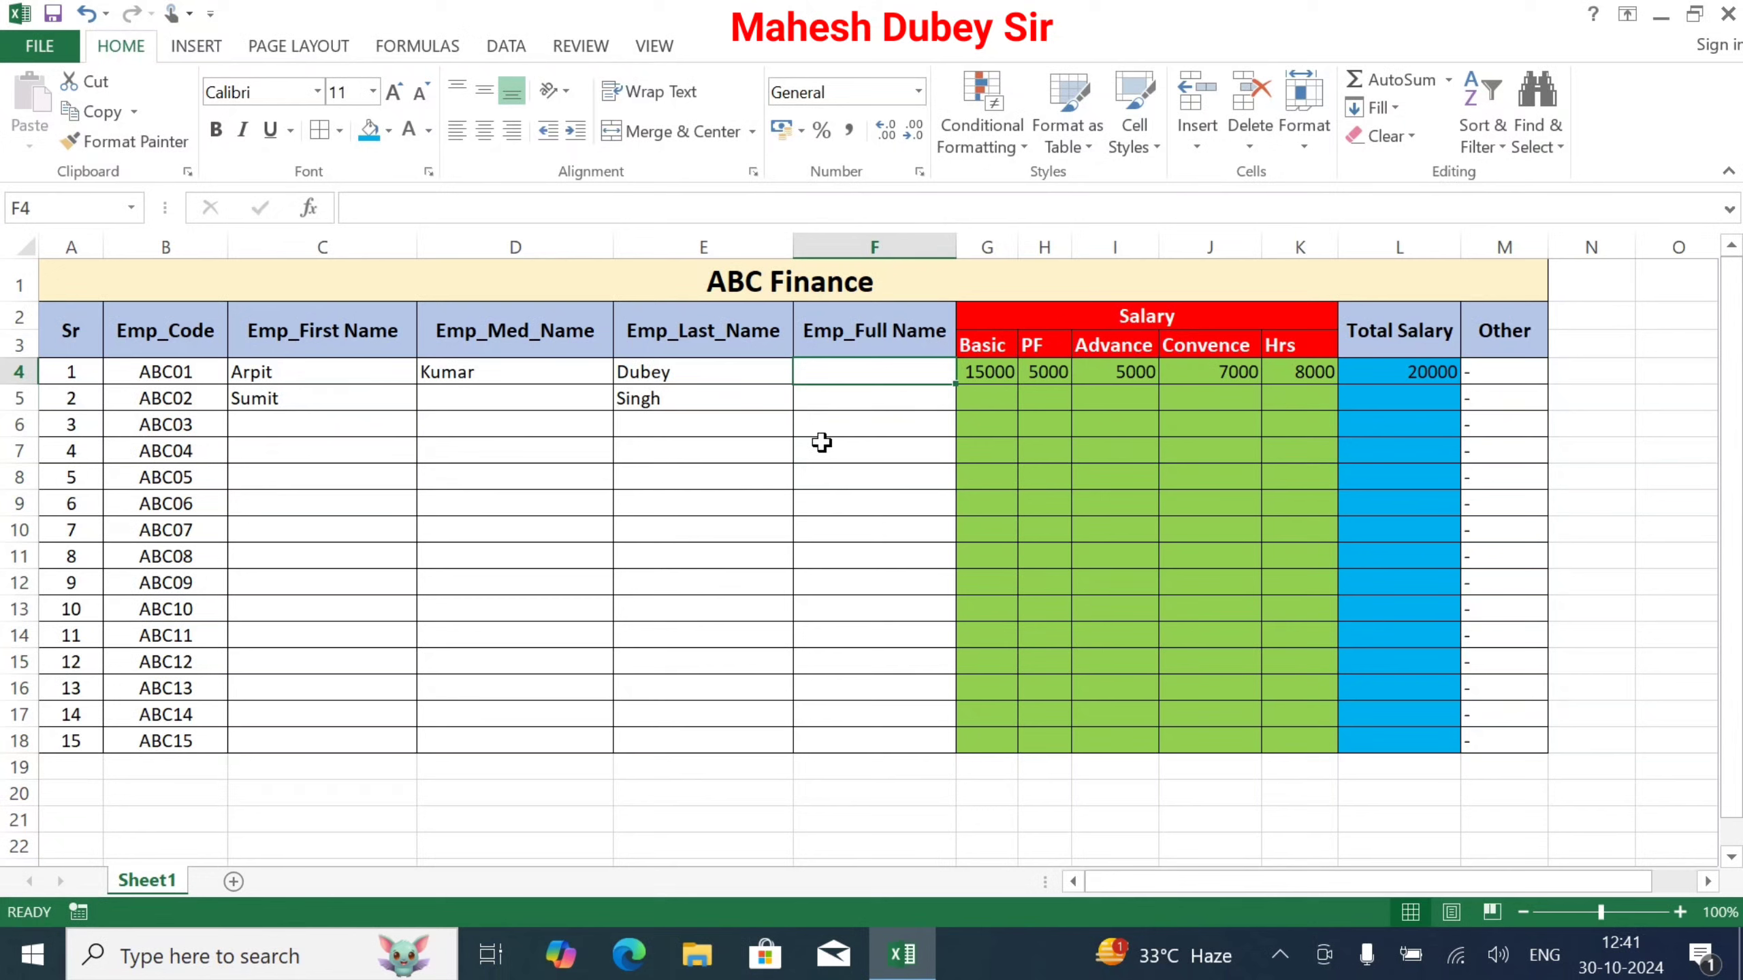
# Step: Enter =CONCATENATE(C4,D4,E4) in F4 to join the first, middle and last names
pyautogui.write('=con')
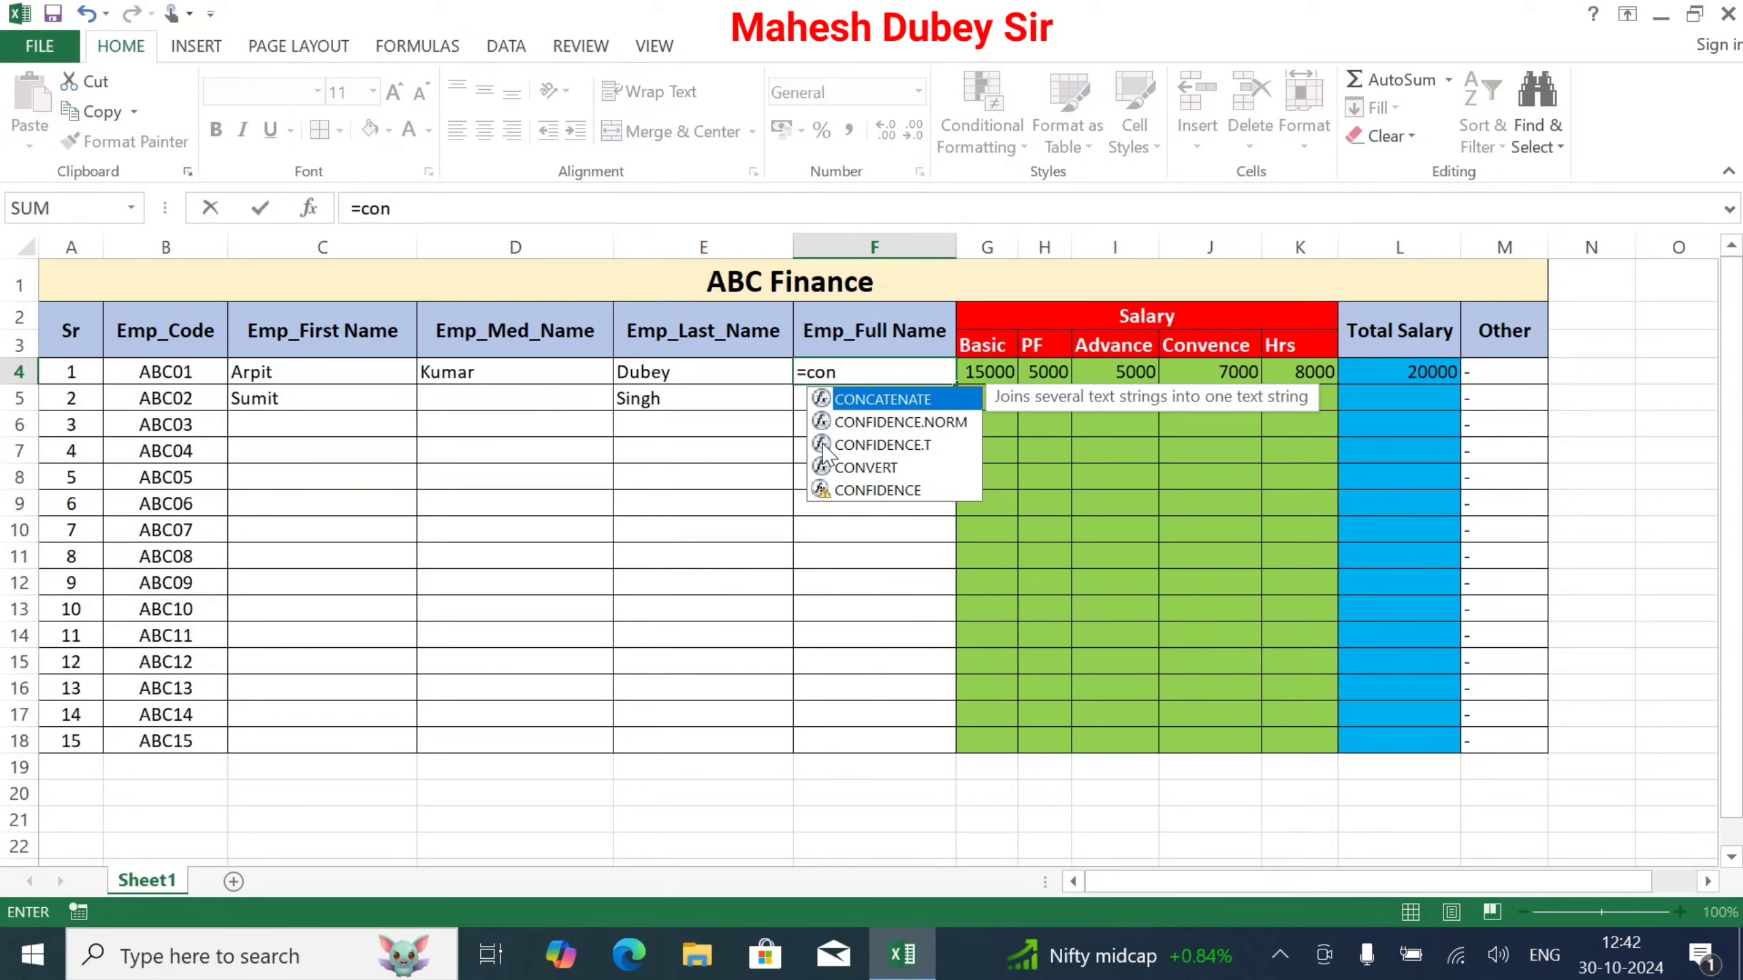
pyautogui.doubleClick(925, 402)
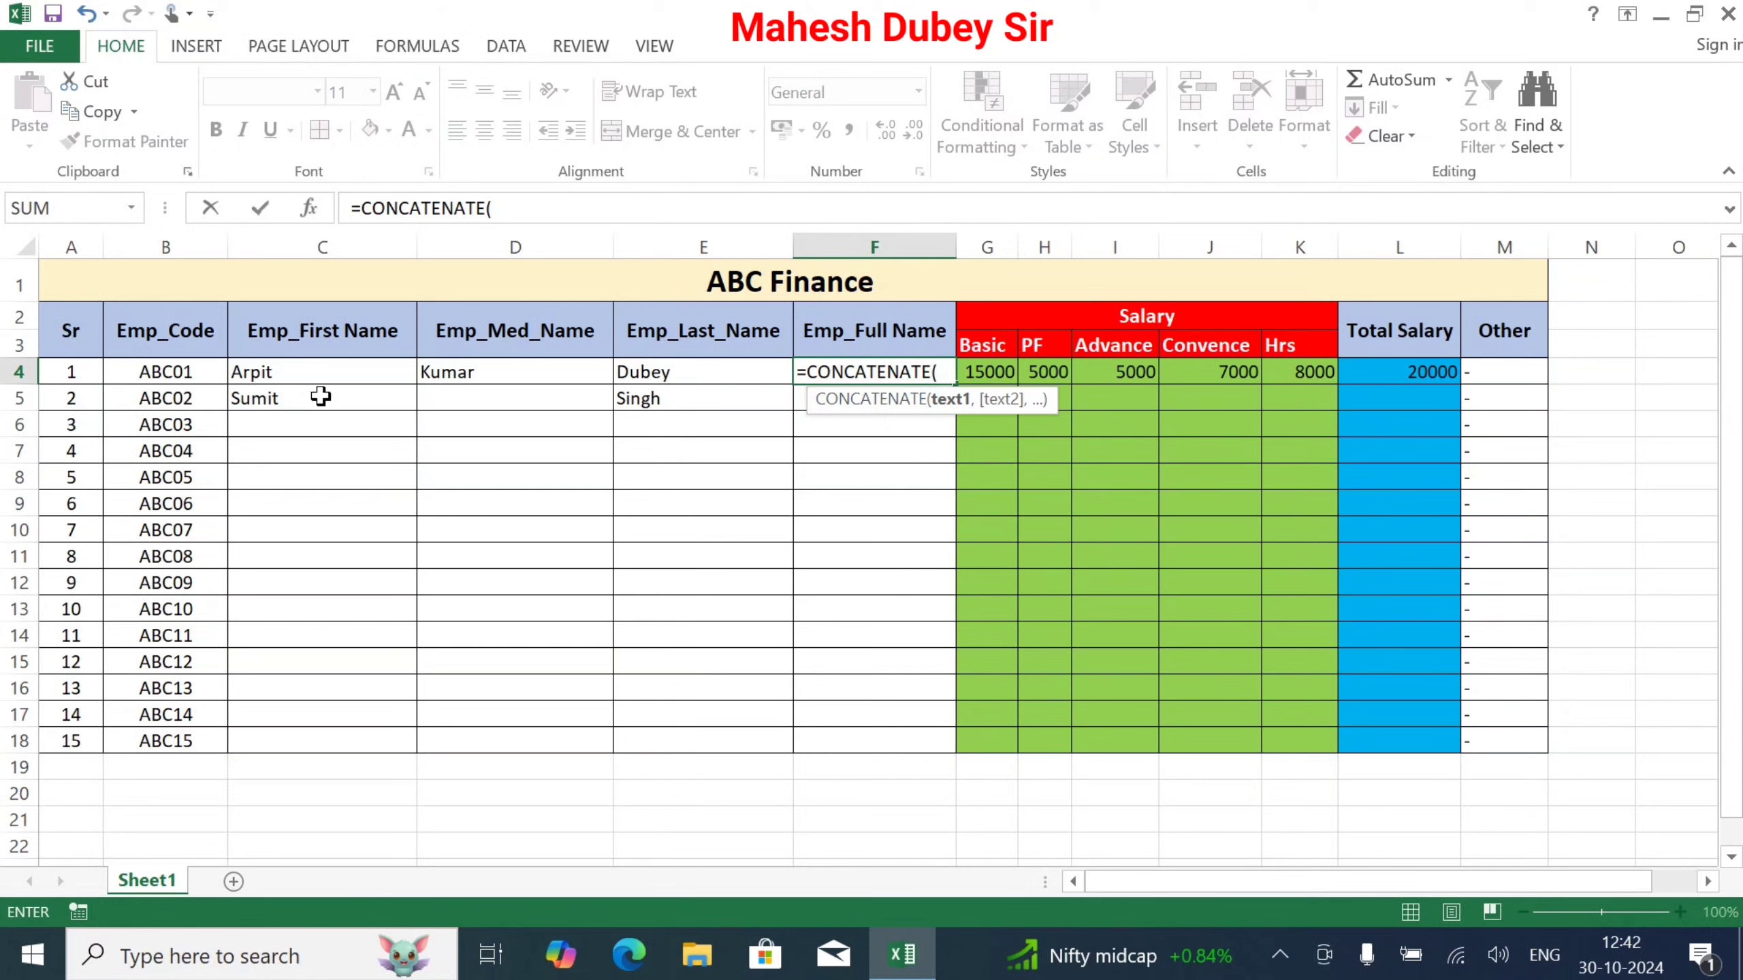
pyautogui.click(273, 373)
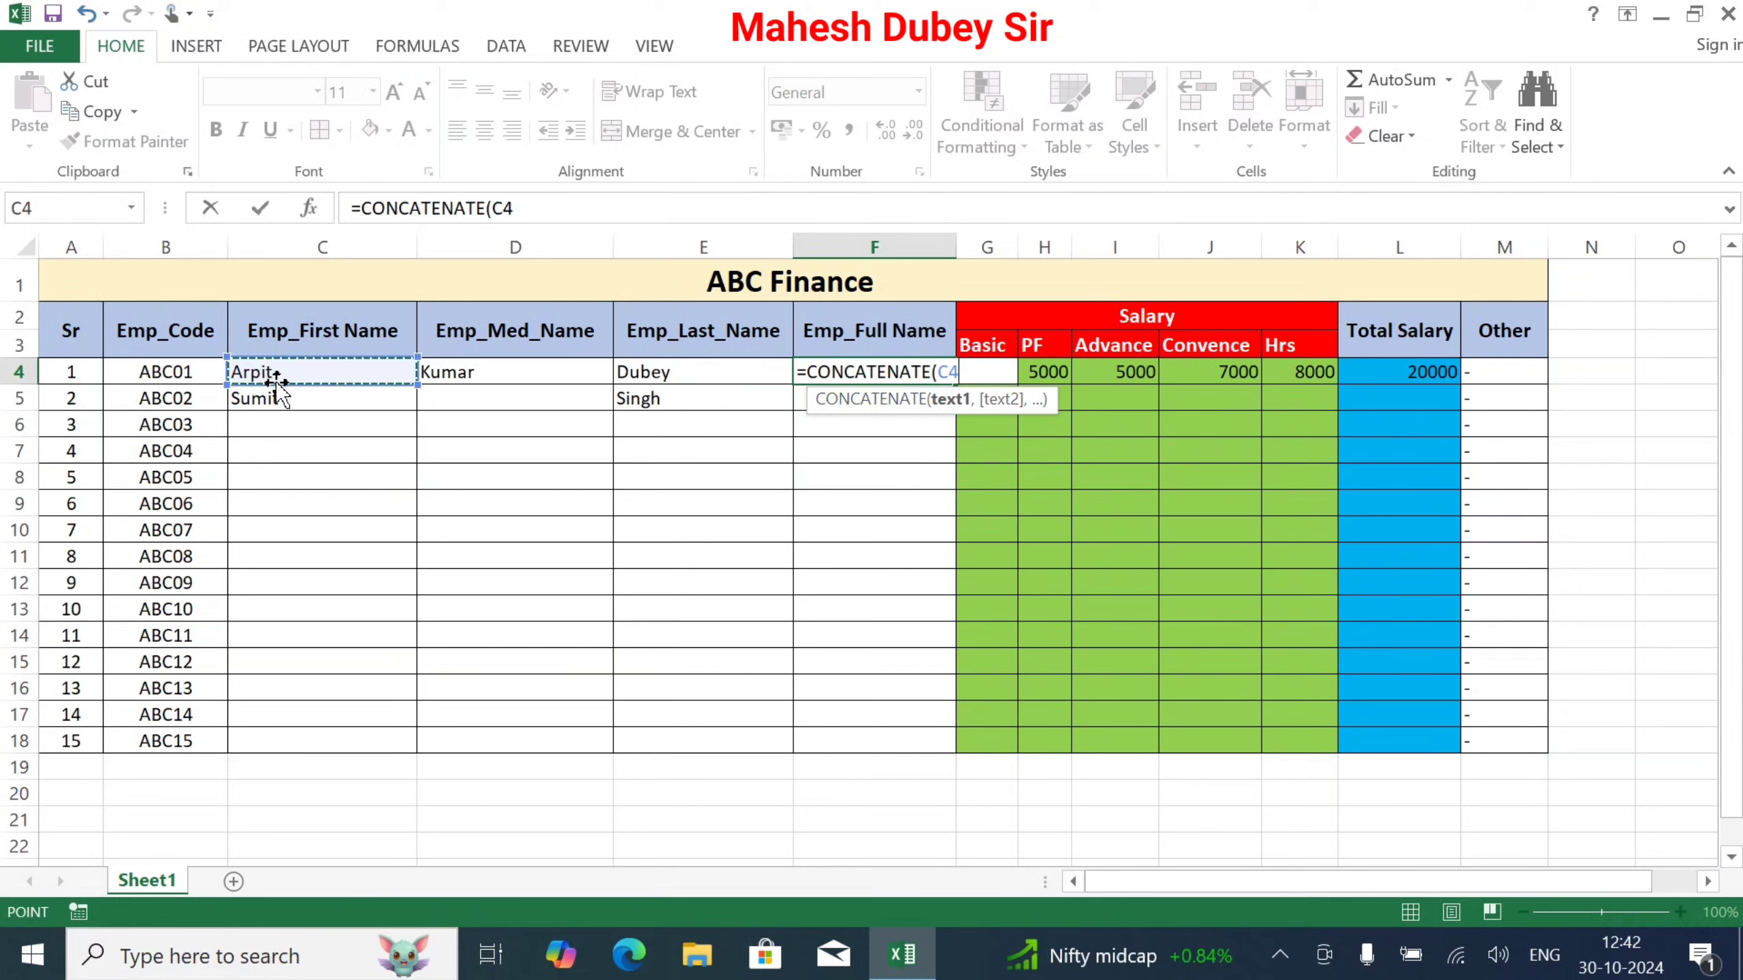
pyautogui.write(',')
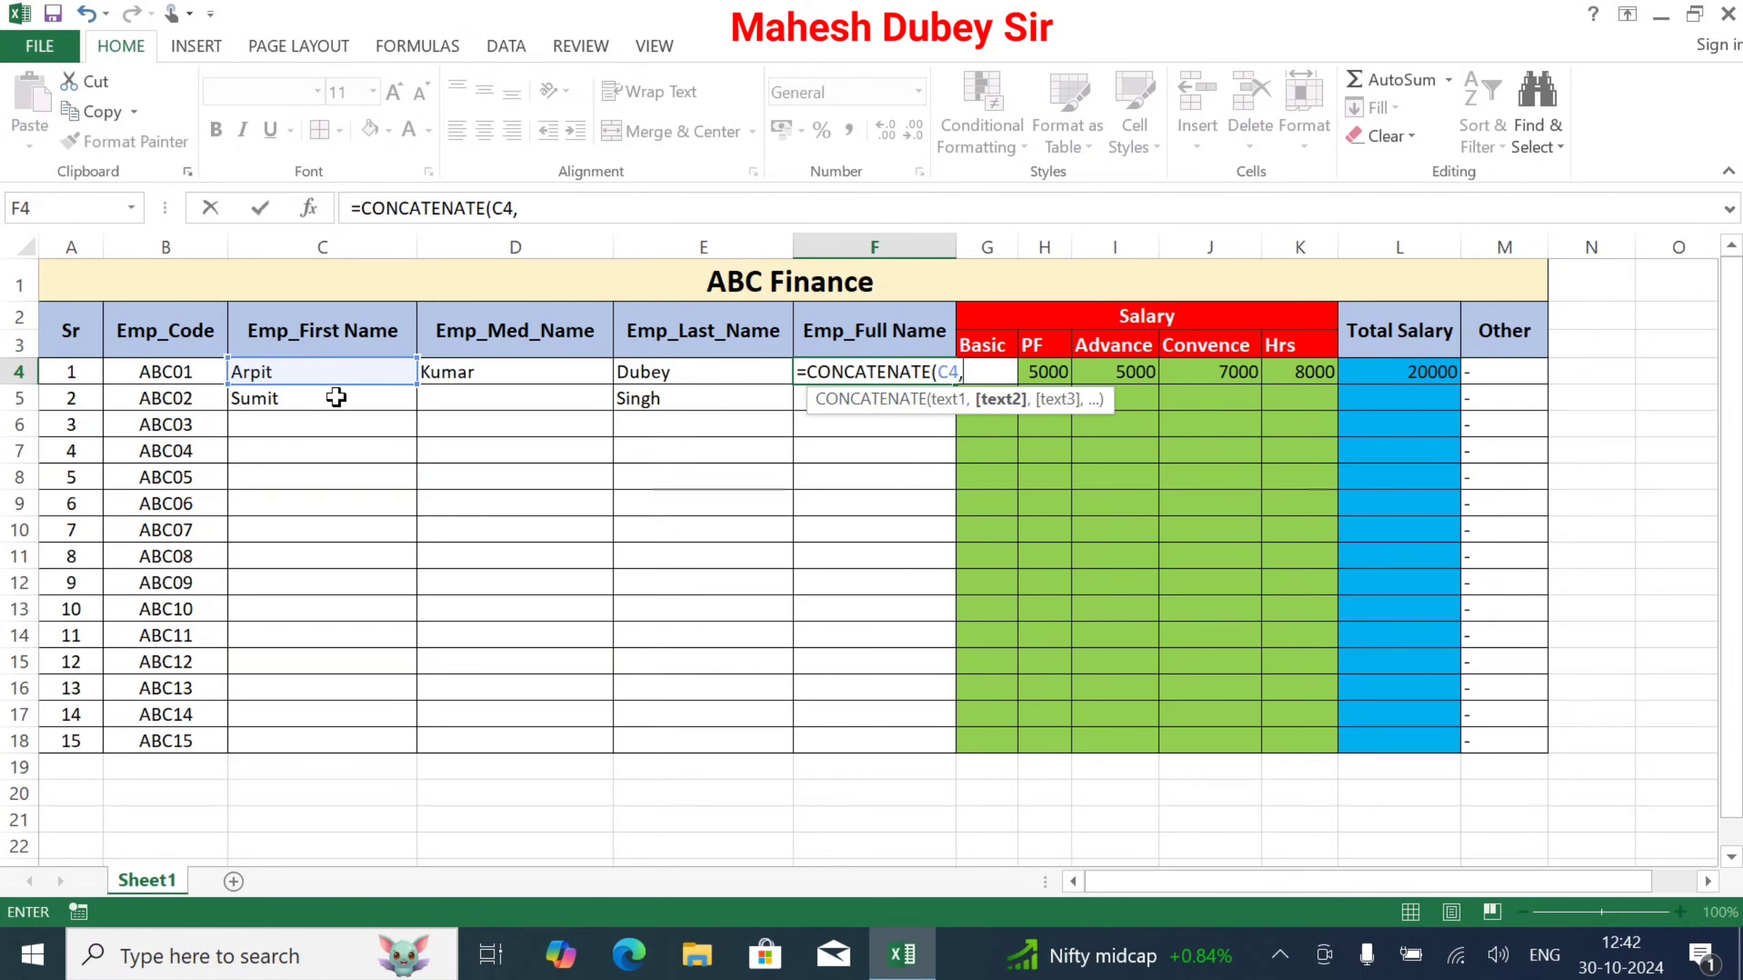
pyautogui.click(467, 374)
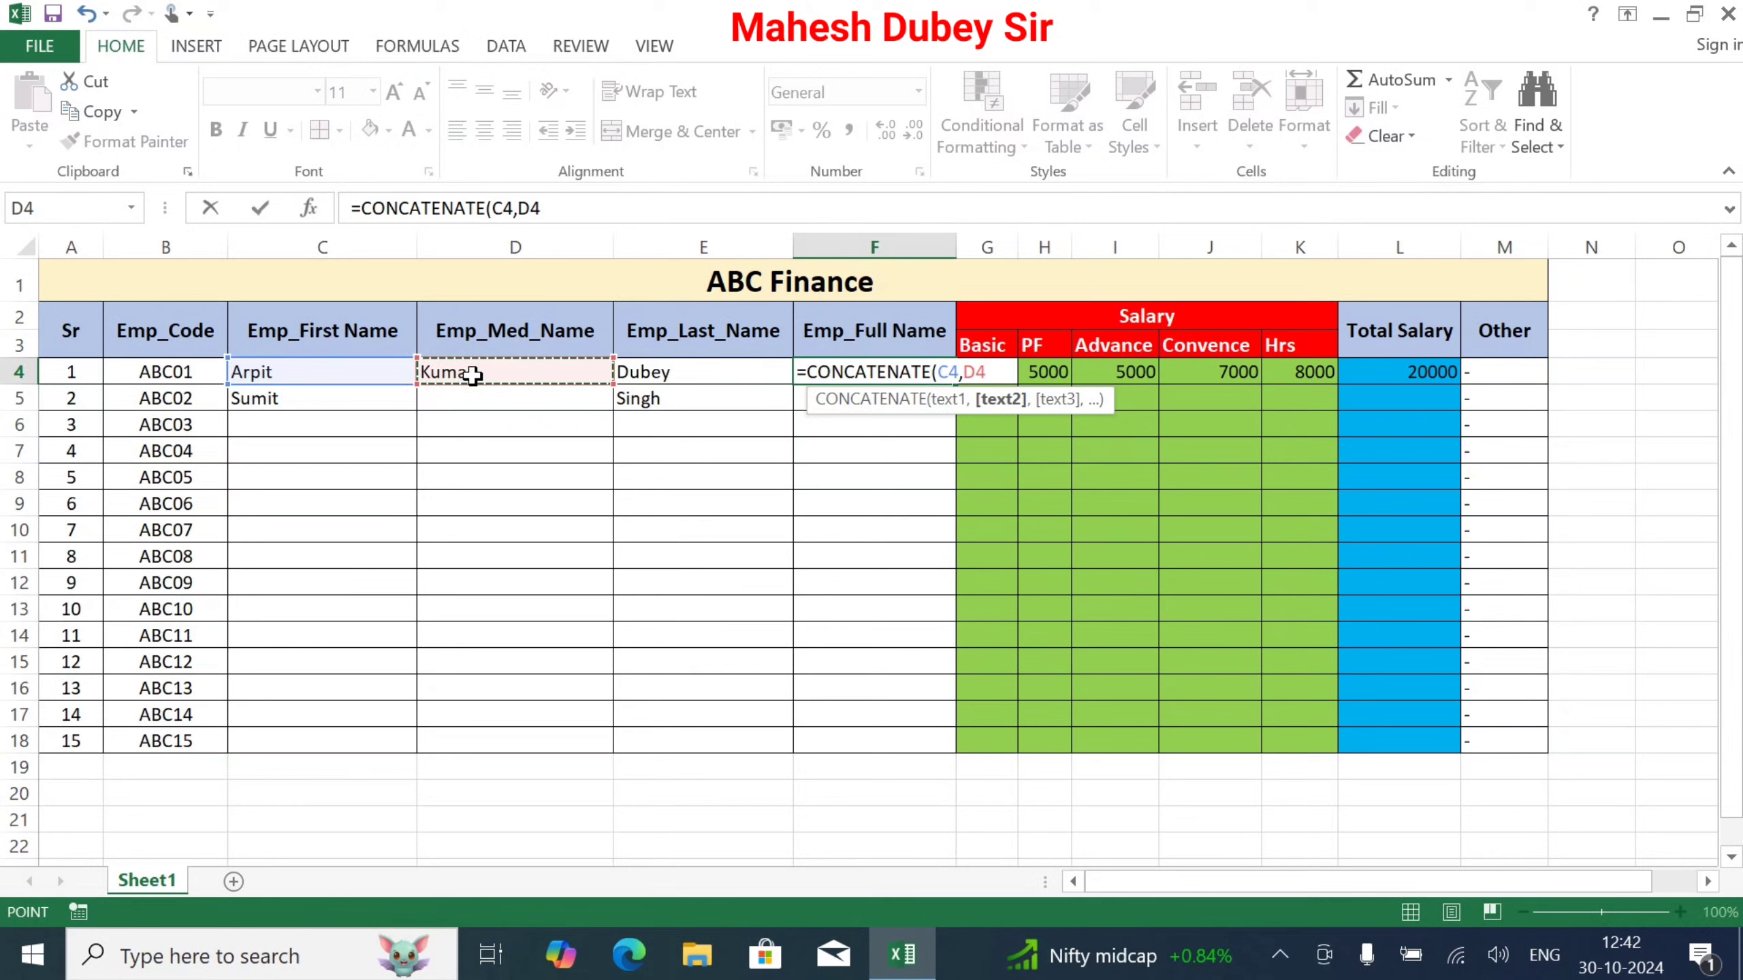
pyautogui.write(',')
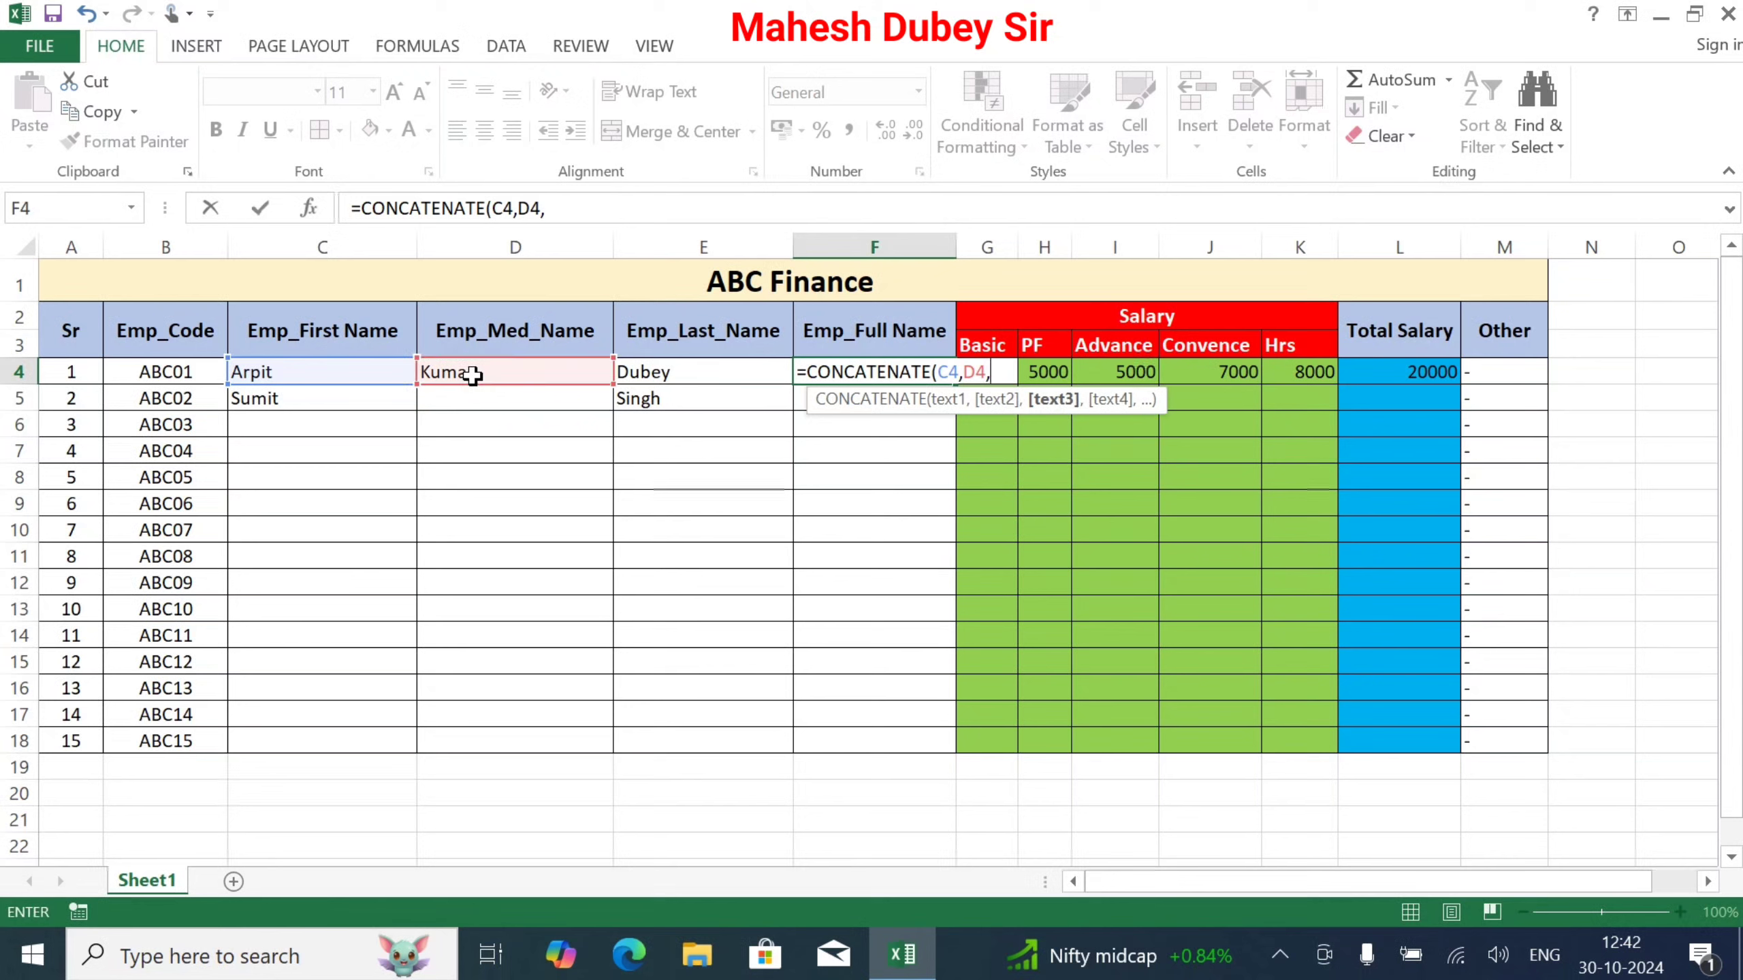
pyautogui.click(668, 376)
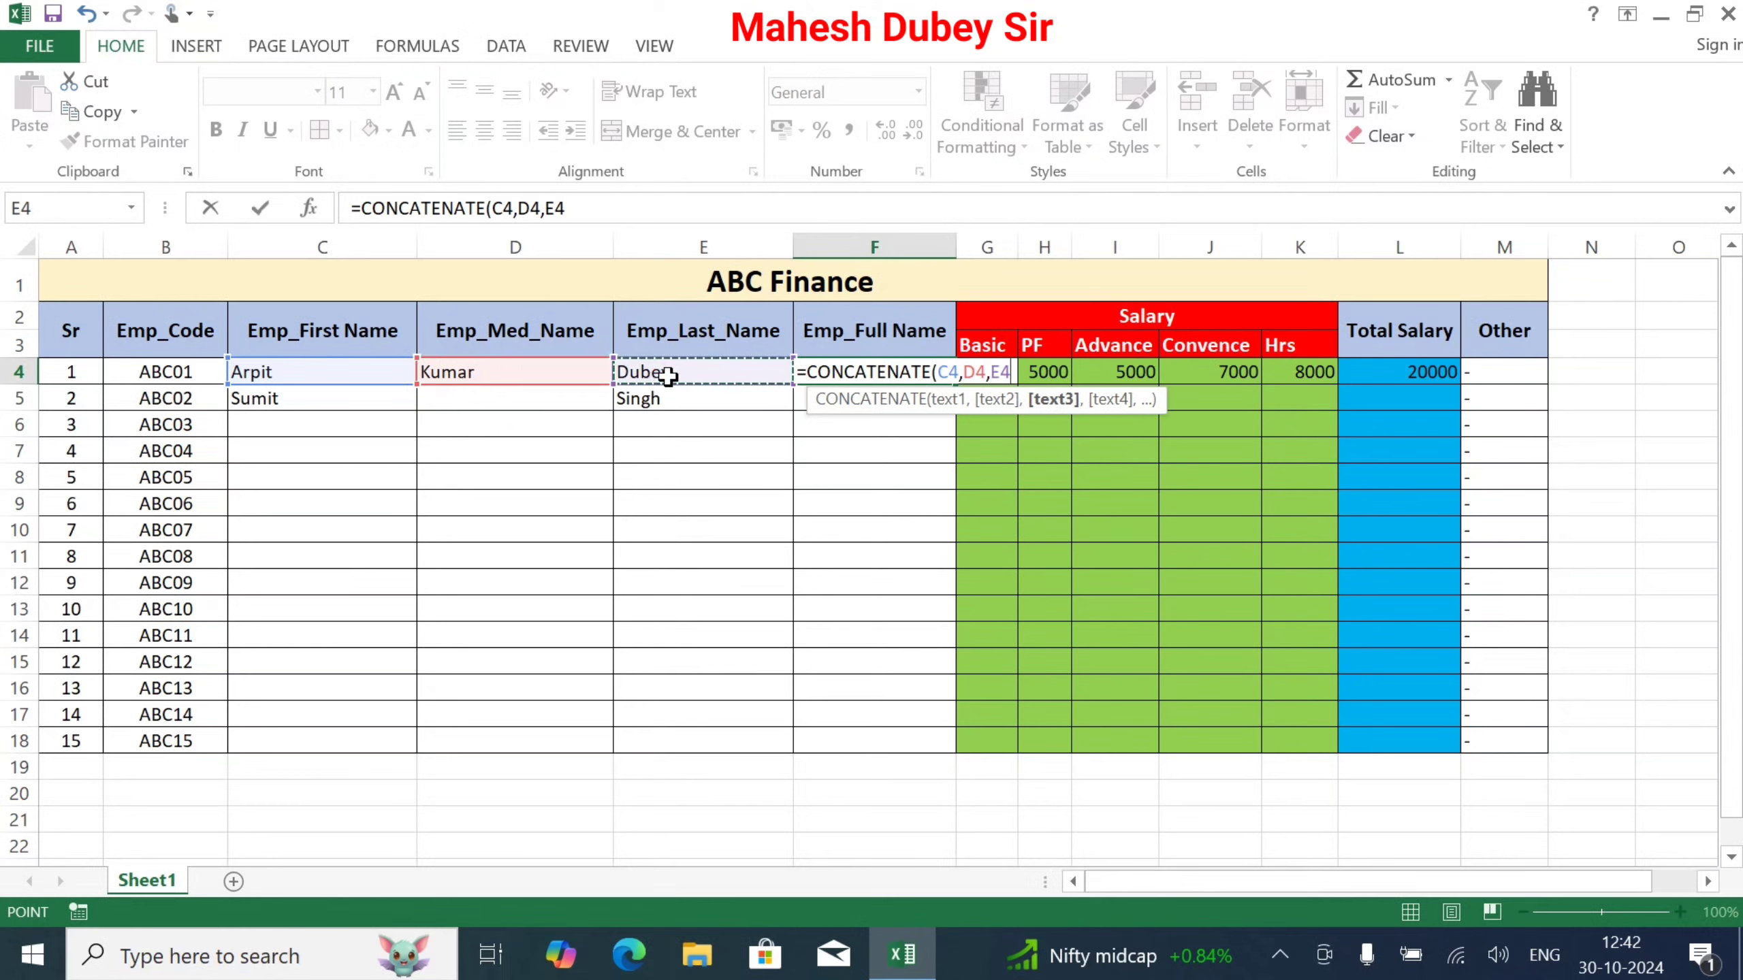
pyautogui.write(')')
pyautogui.press('Return')
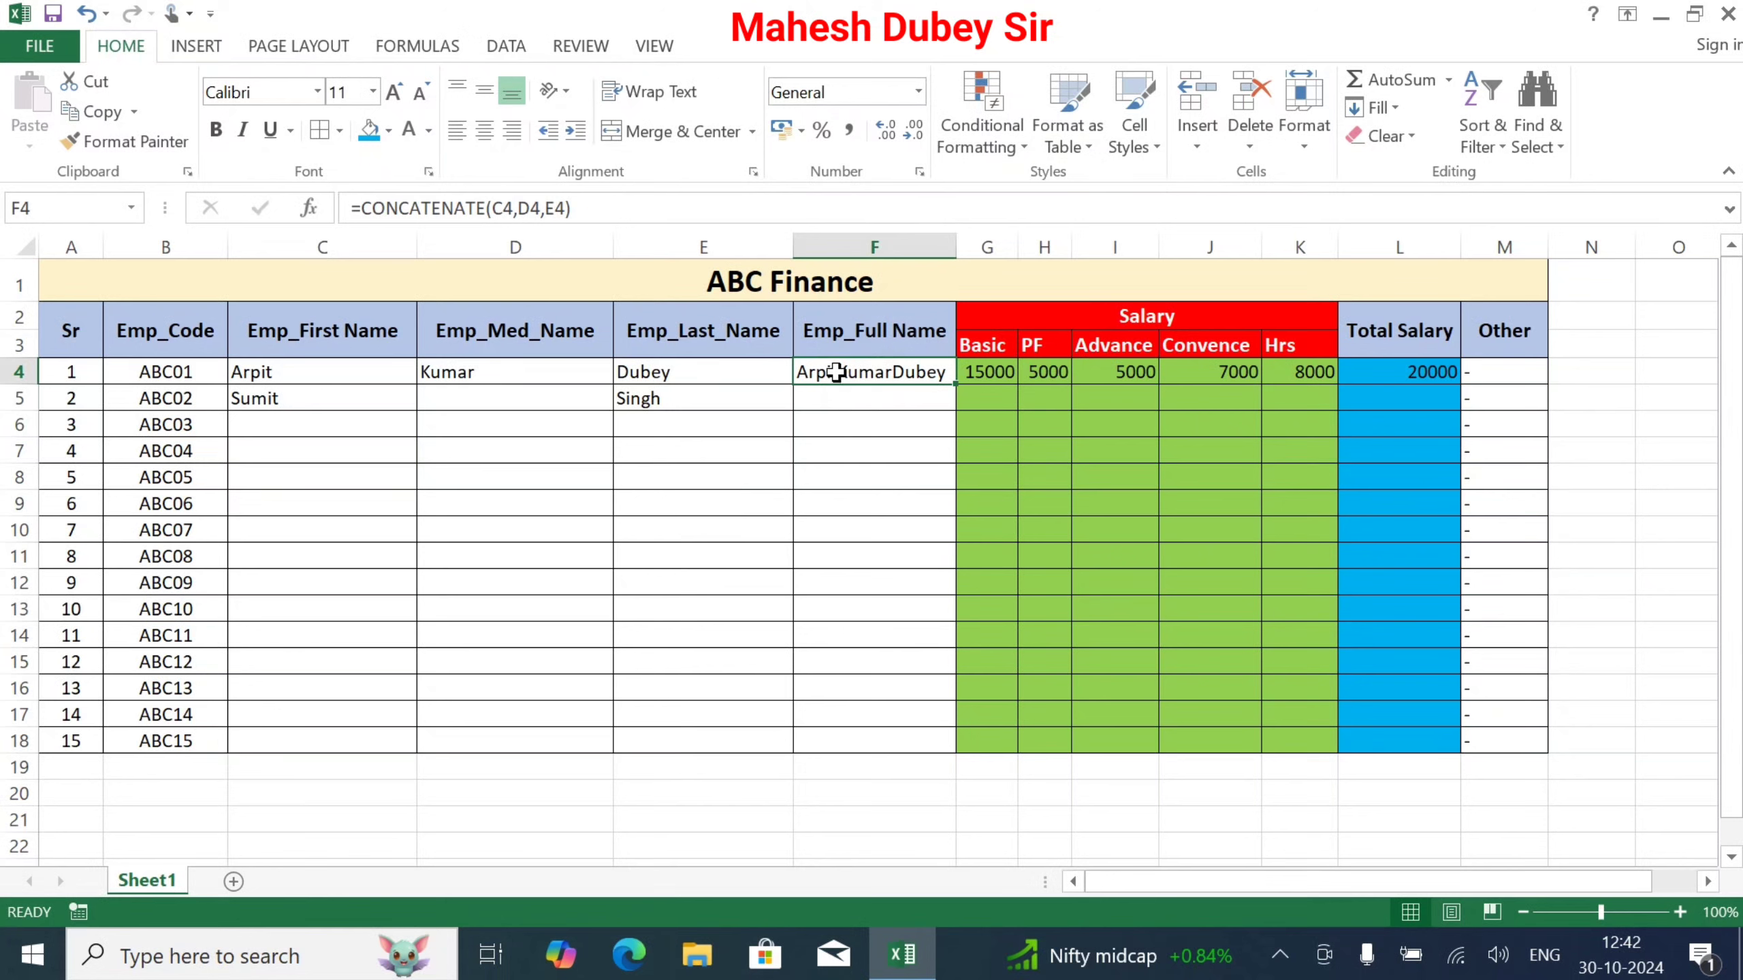
# Step: Edit F4's CONCATENATE formula to insert spaces between the first, middle and last names
pyautogui.doubleClick(841, 377)
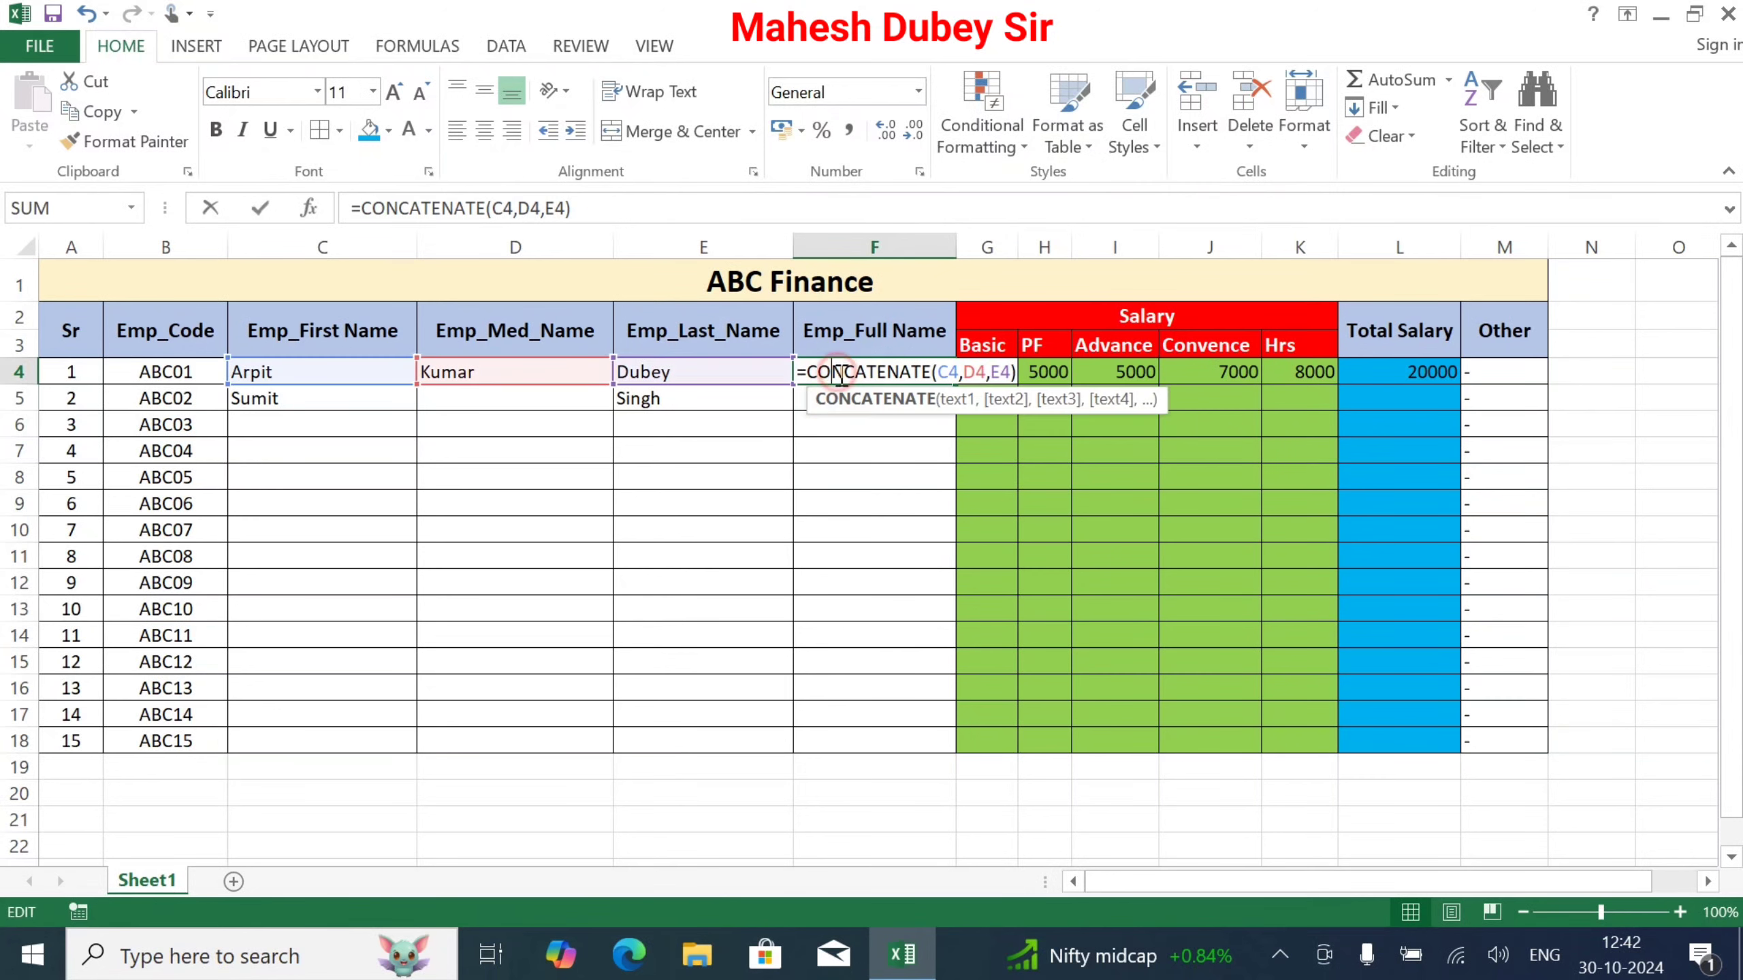
pyautogui.click(962, 372)
pyautogui.click(994, 371)
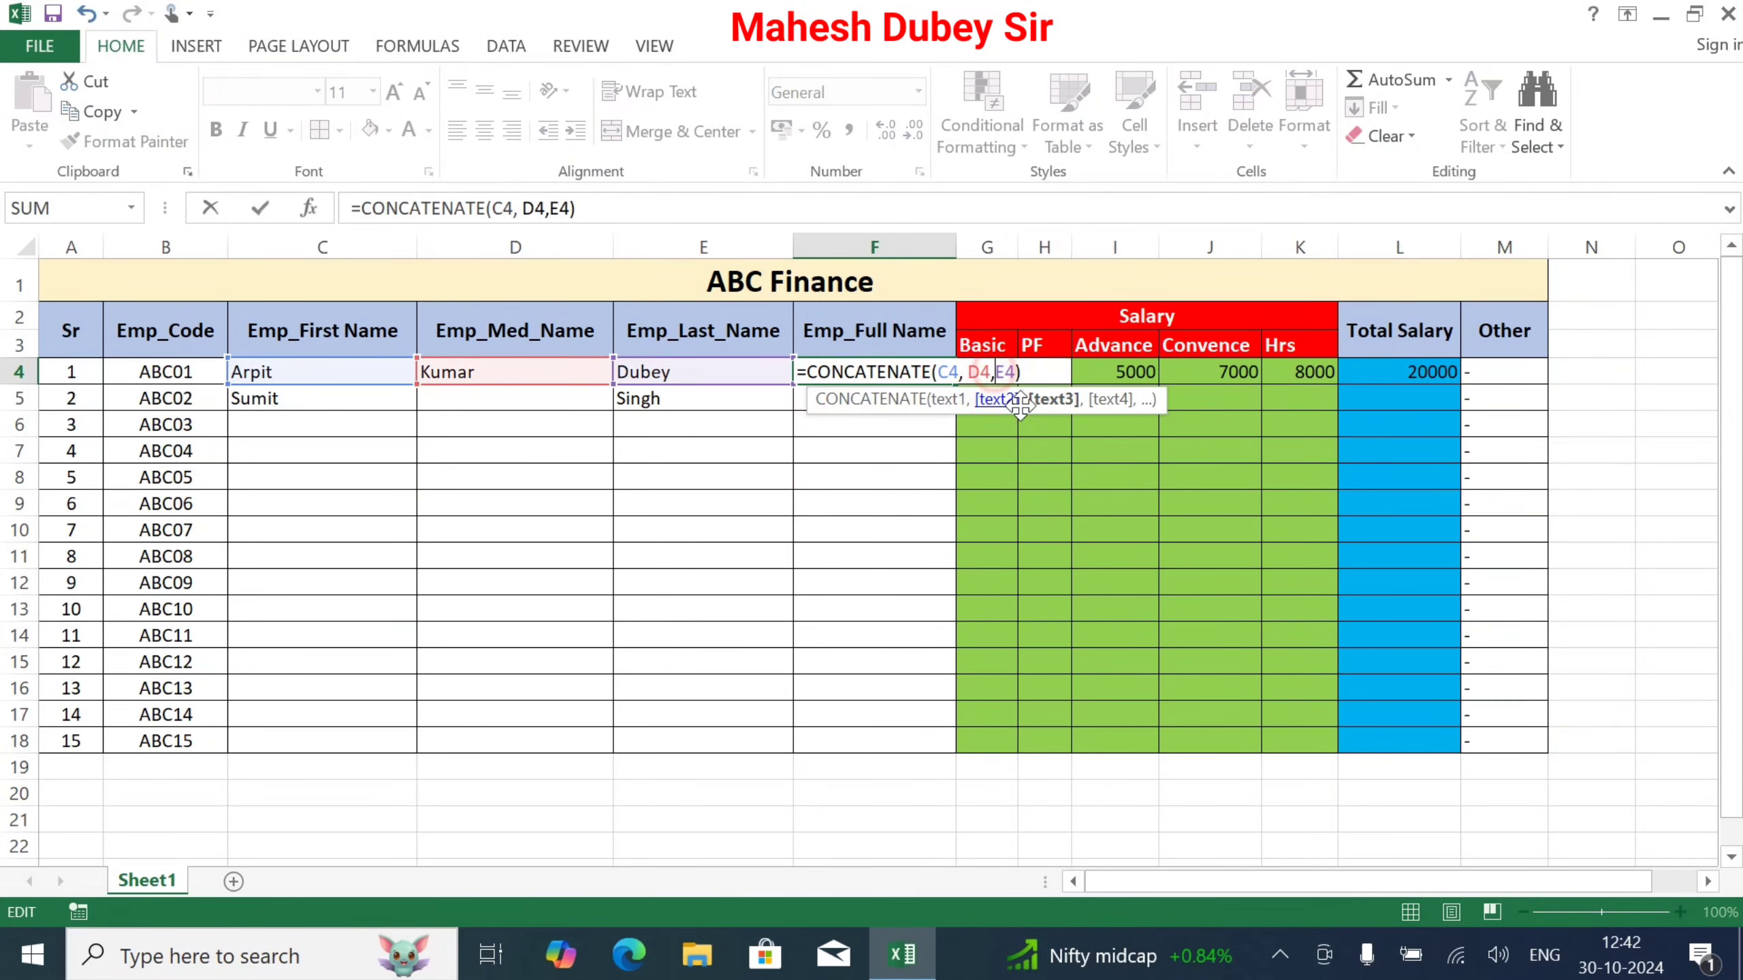
pyautogui.press('Return')
pyautogui.click(891, 451)
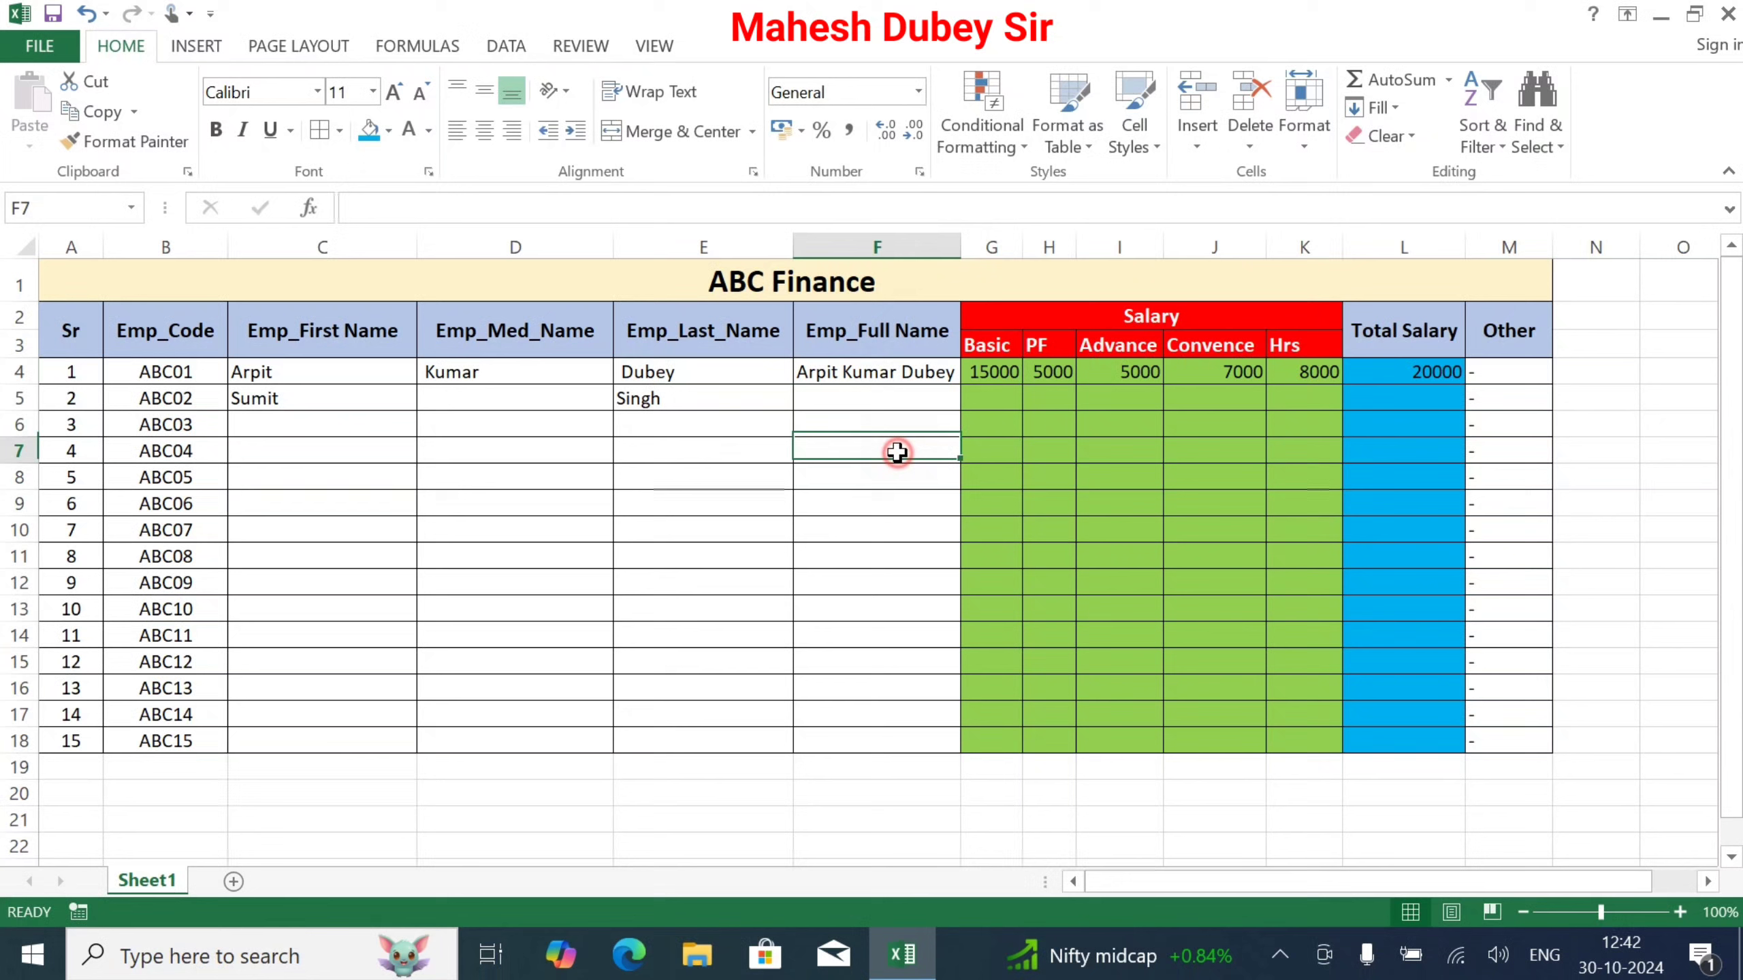
# Step: Start the full-name formula in F5 for the second employee
pyautogui.doubleClick(621, 398)
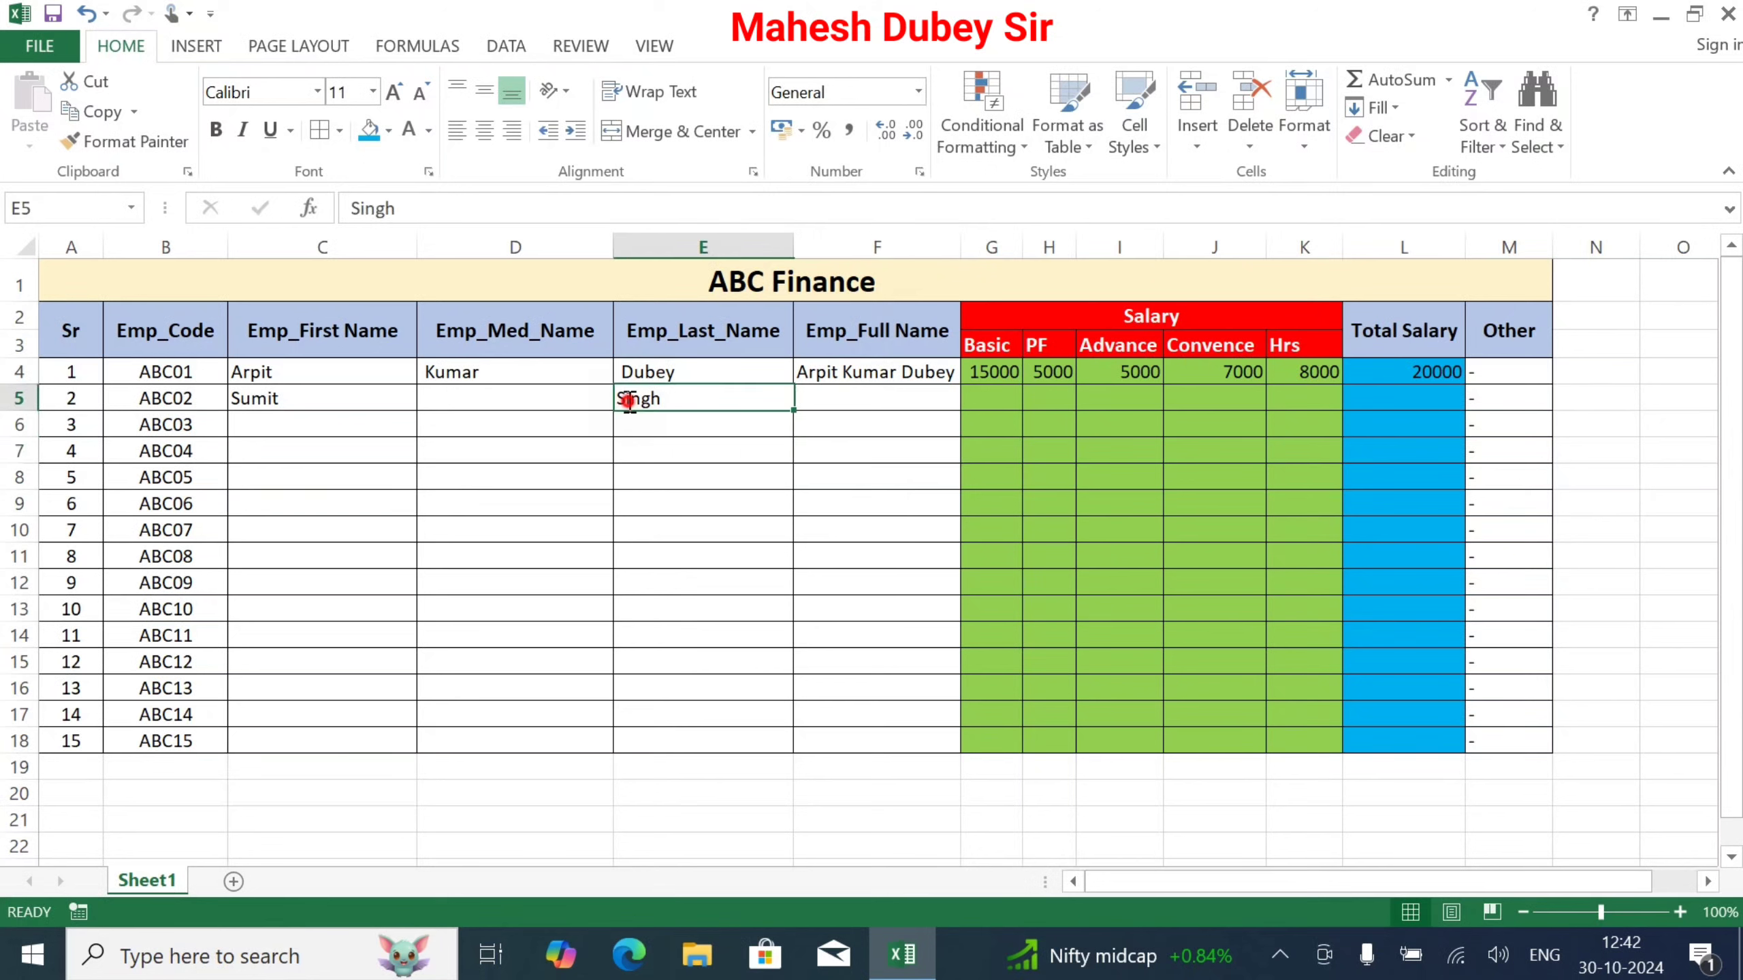
pyautogui.click(840, 401)
pyautogui.write('=')
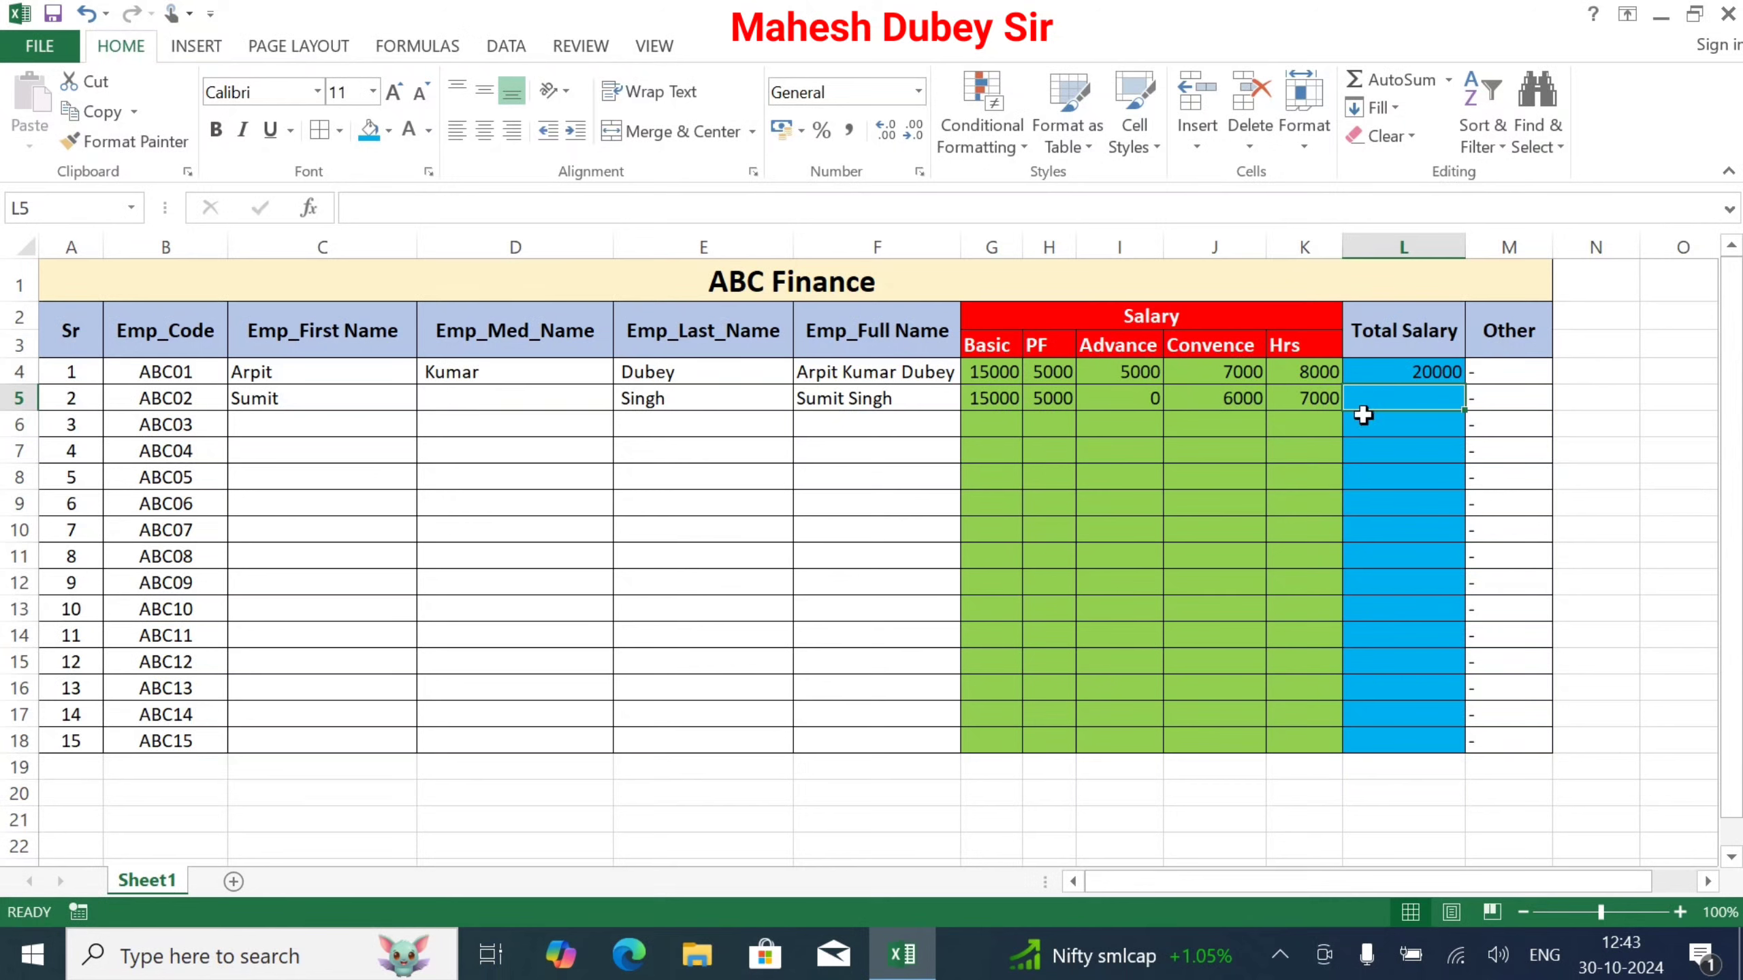
# Step: Fill L4's Total Salary formula down to L18, giving 23000 in row 5
pyautogui.click(1448, 375)
pyautogui.moveTo(1461, 385); pyautogui.dragTo(1438, 748)
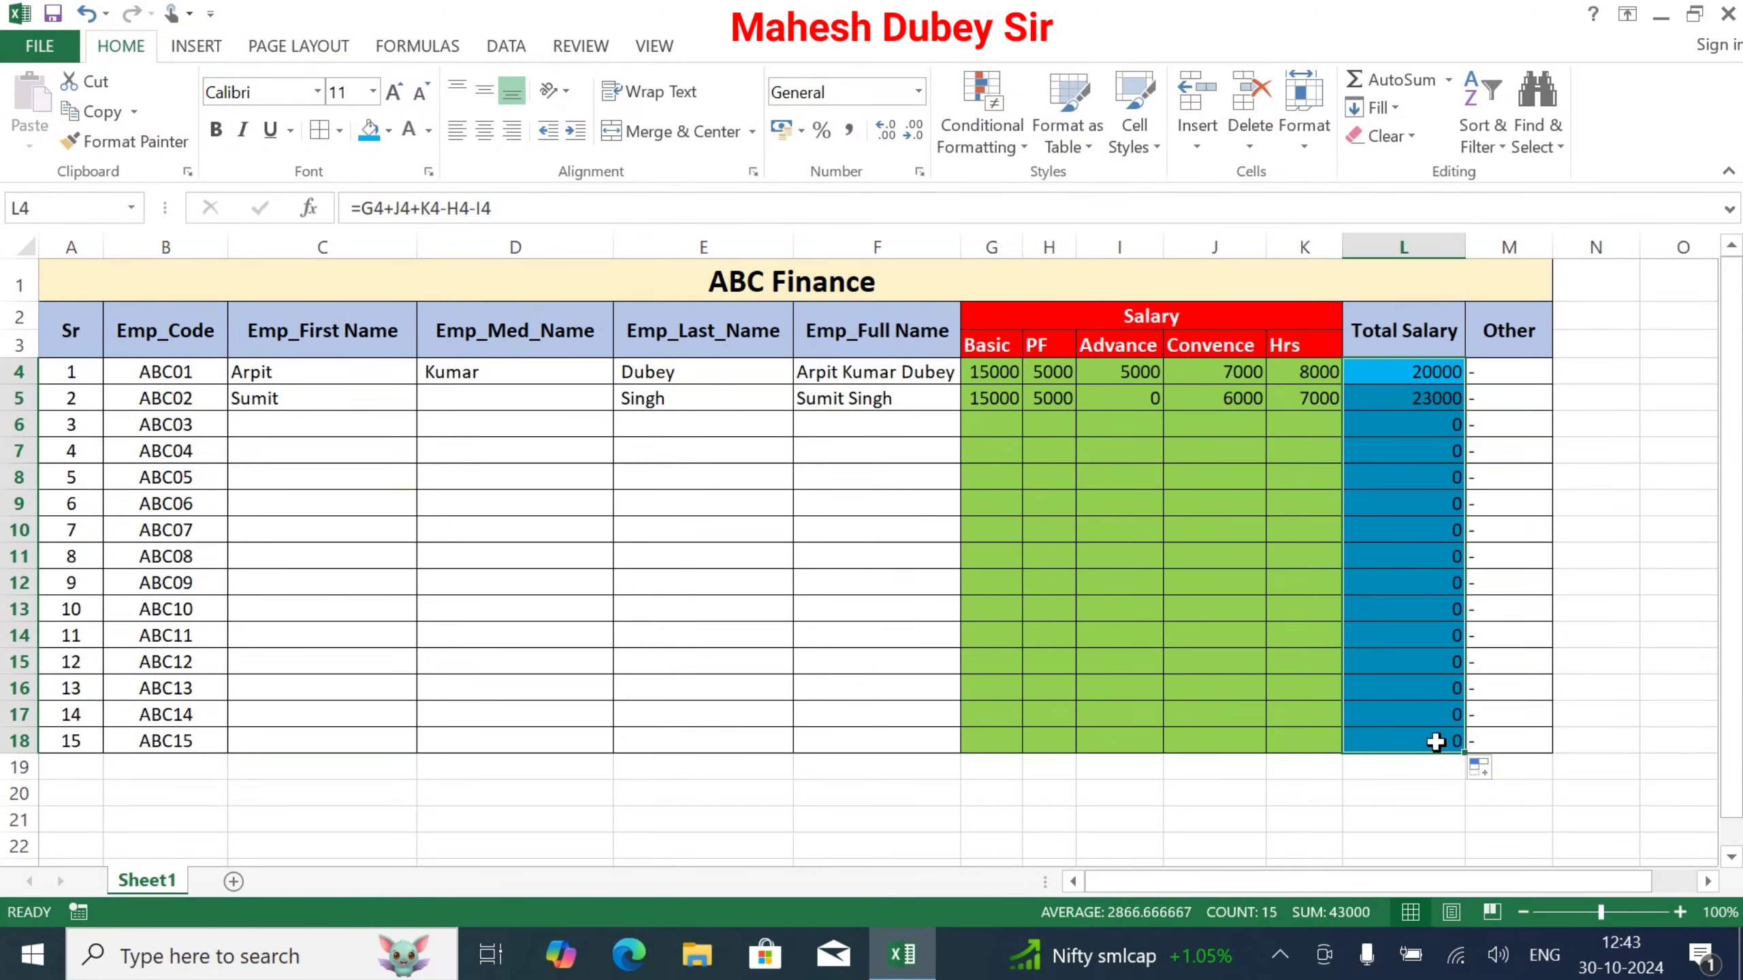
pyautogui.click(267, 424)
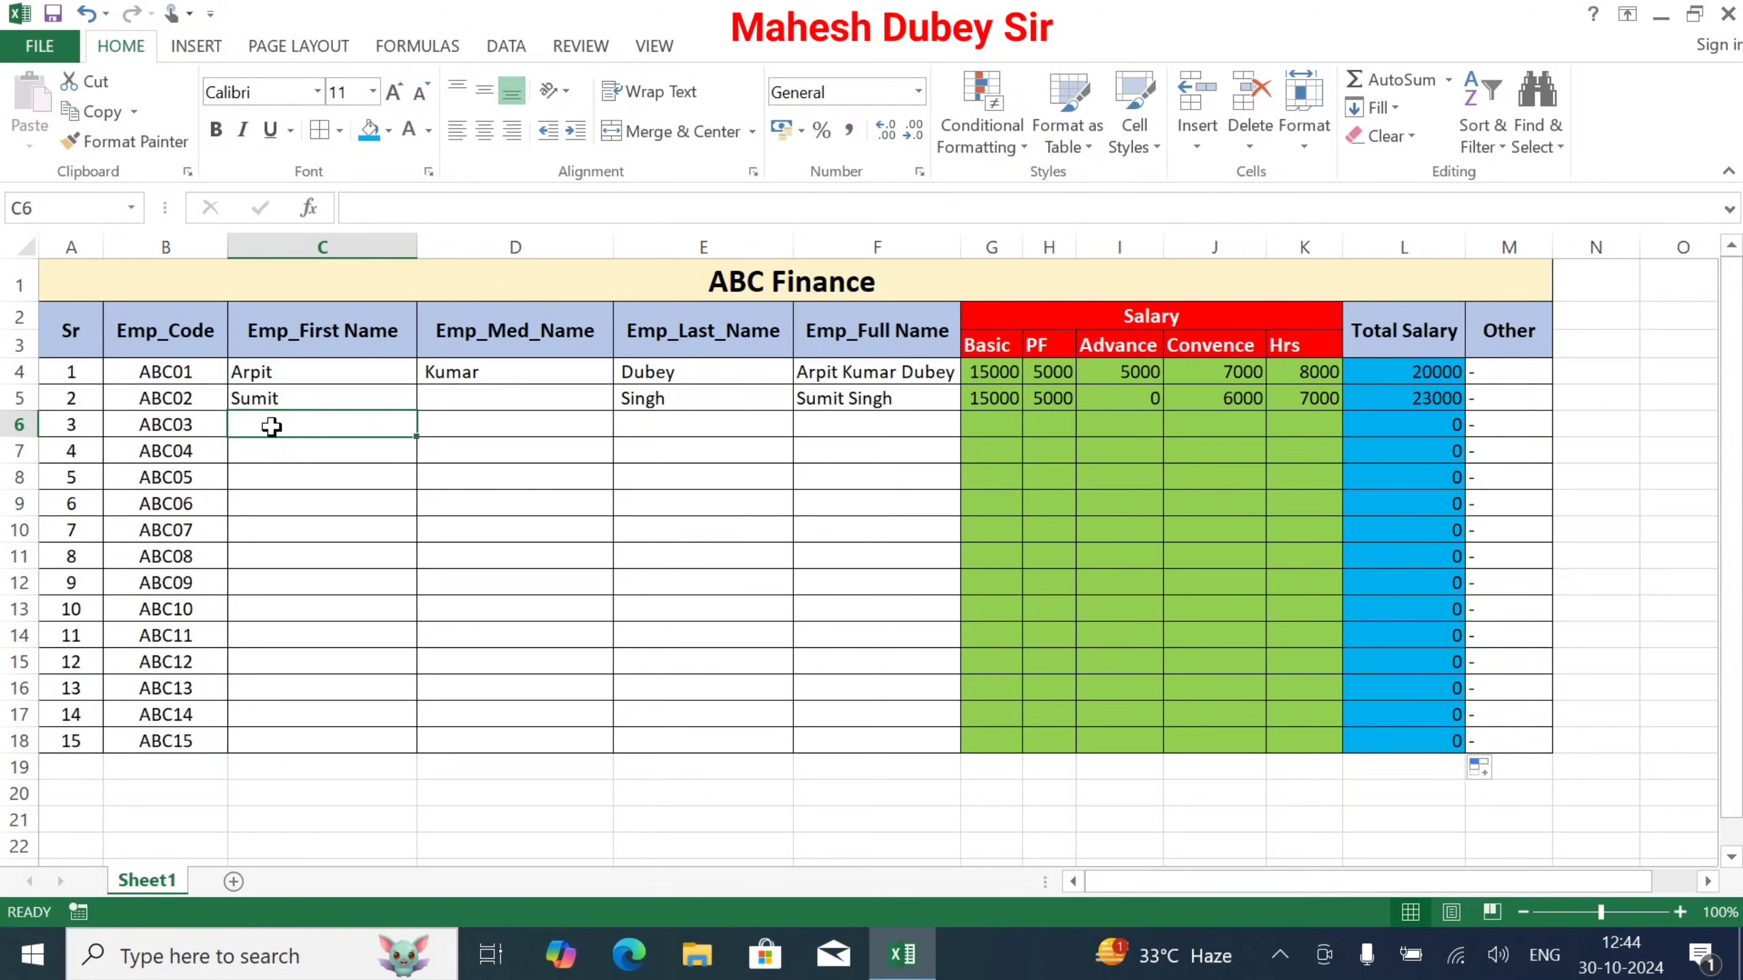
pyautogui.press('Tab')
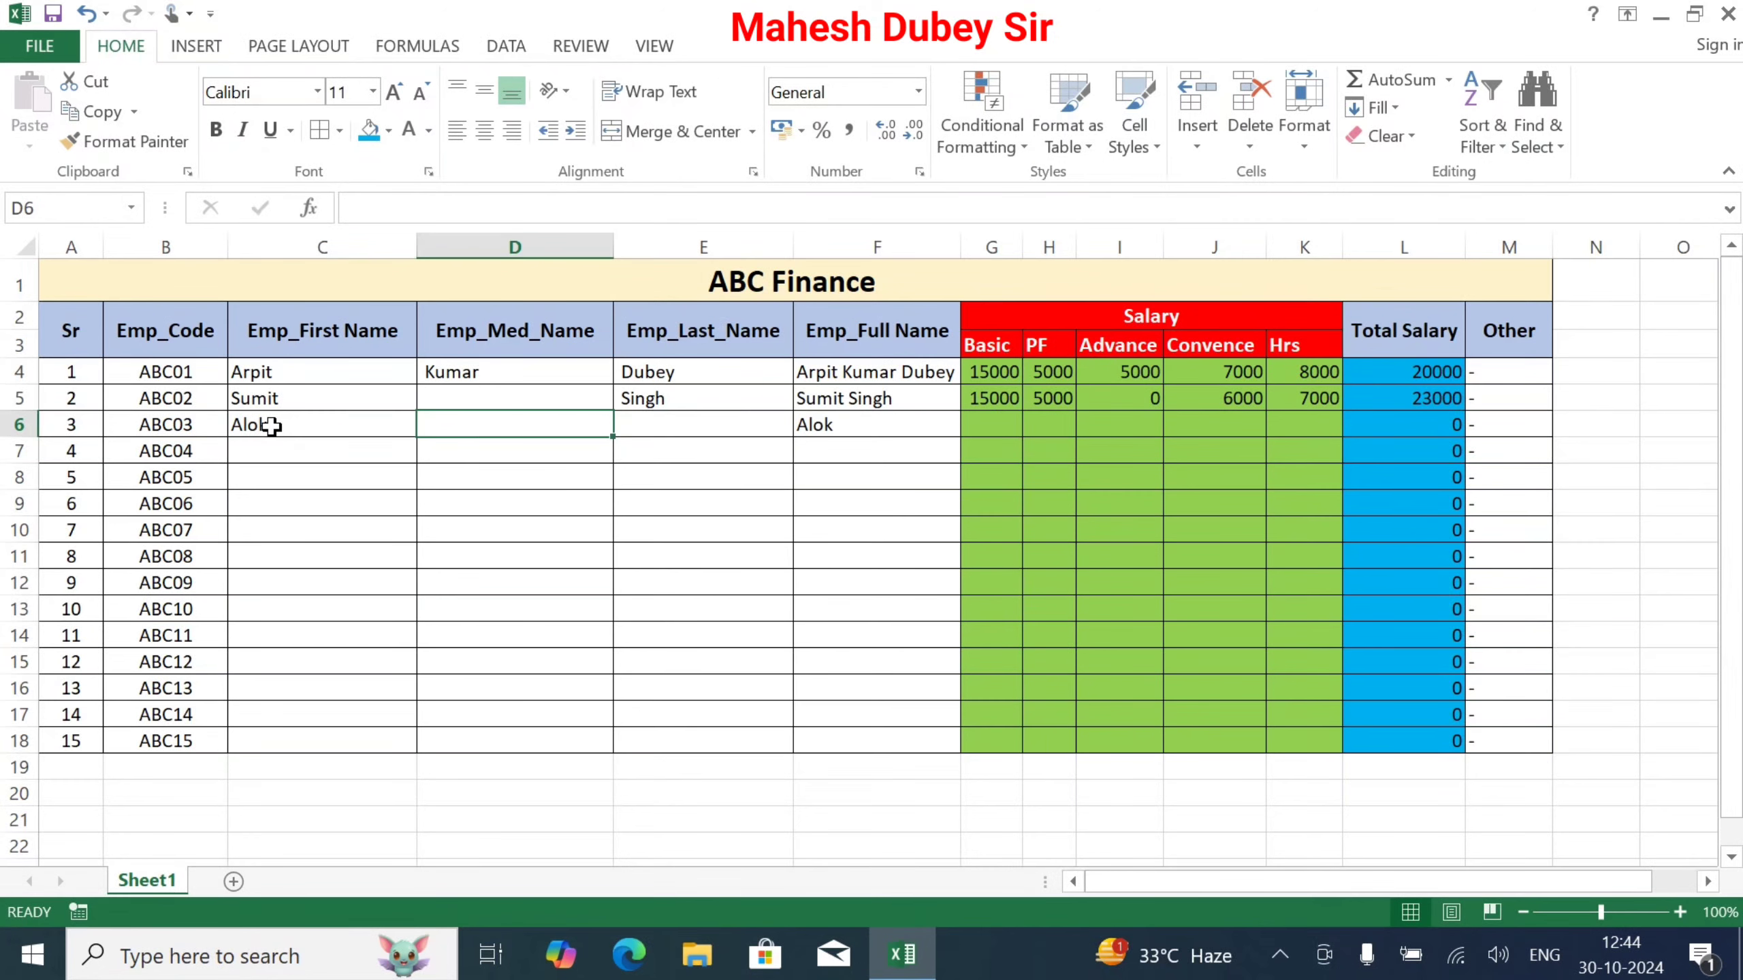
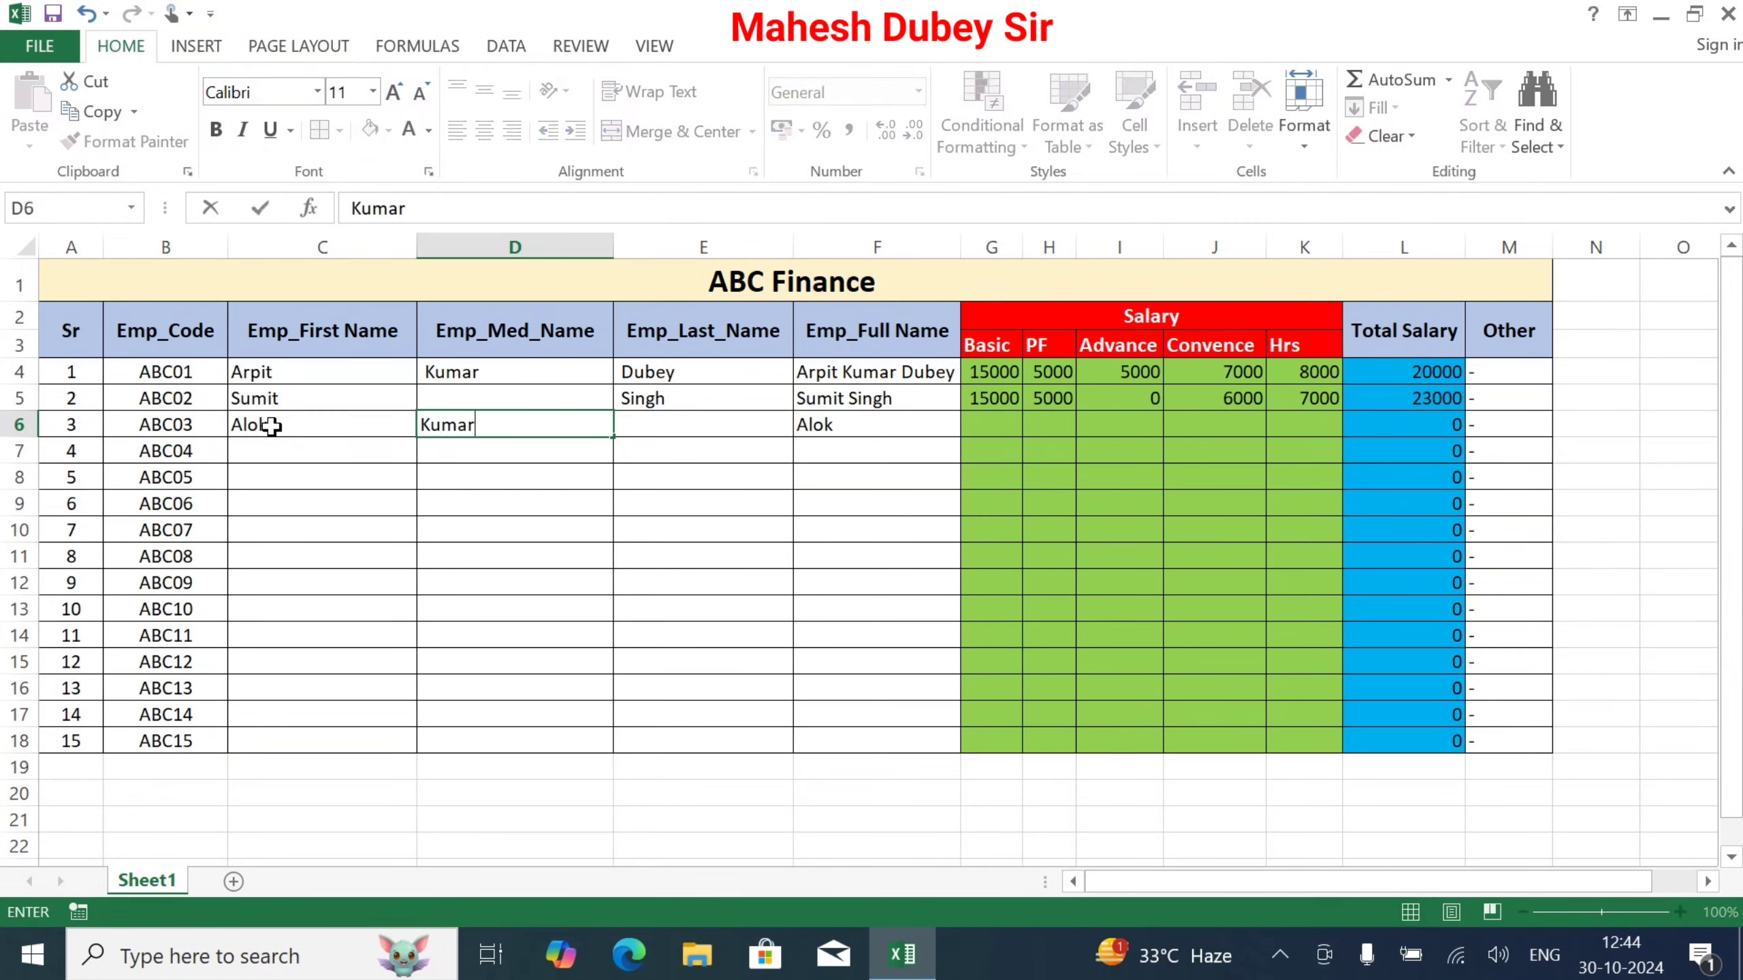
pyautogui.press('Tab')
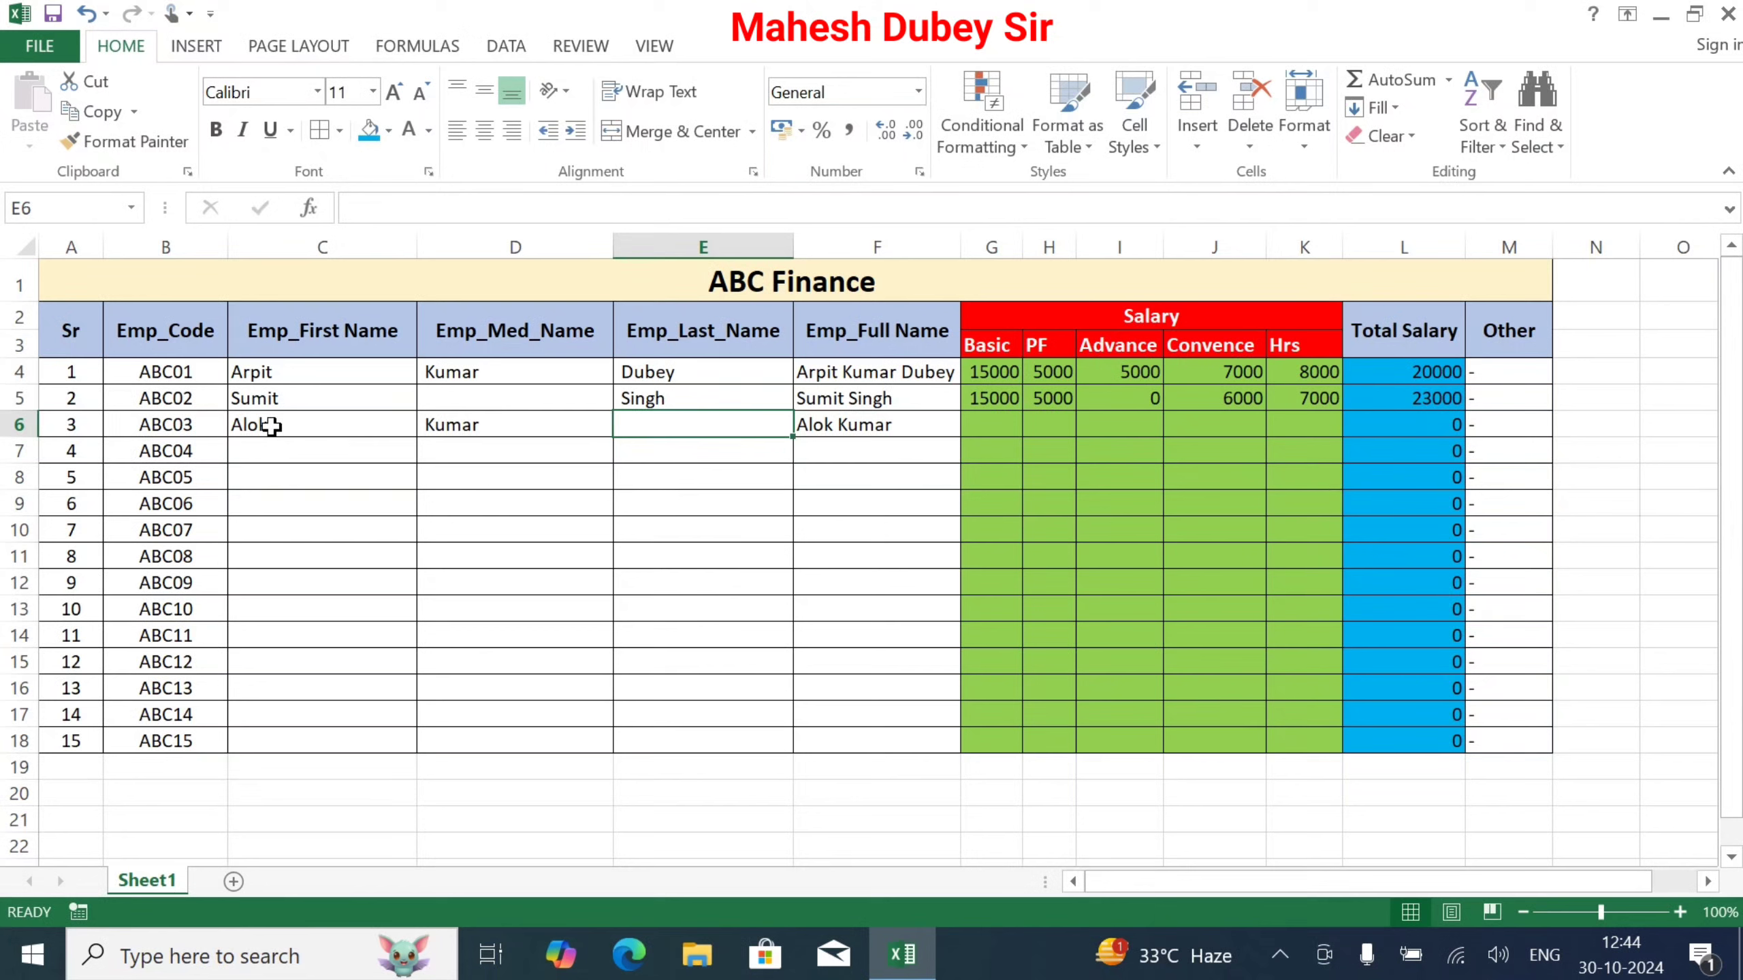
pyautogui.press('Return')
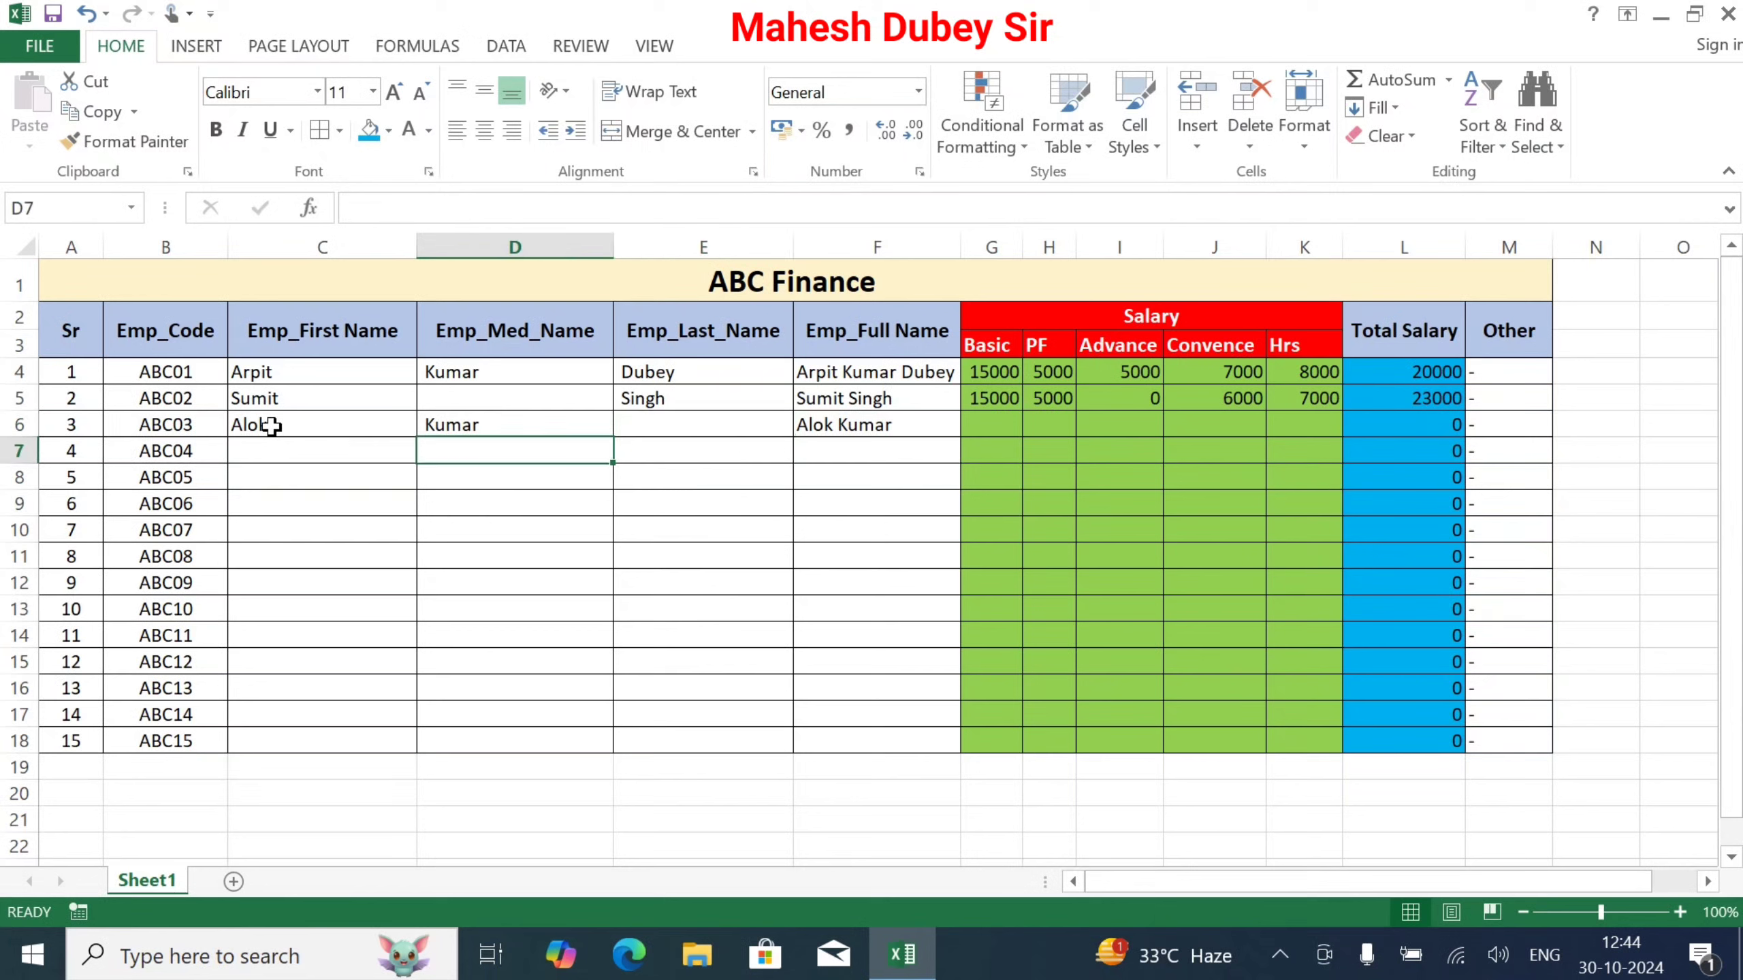
pyautogui.press('Left')
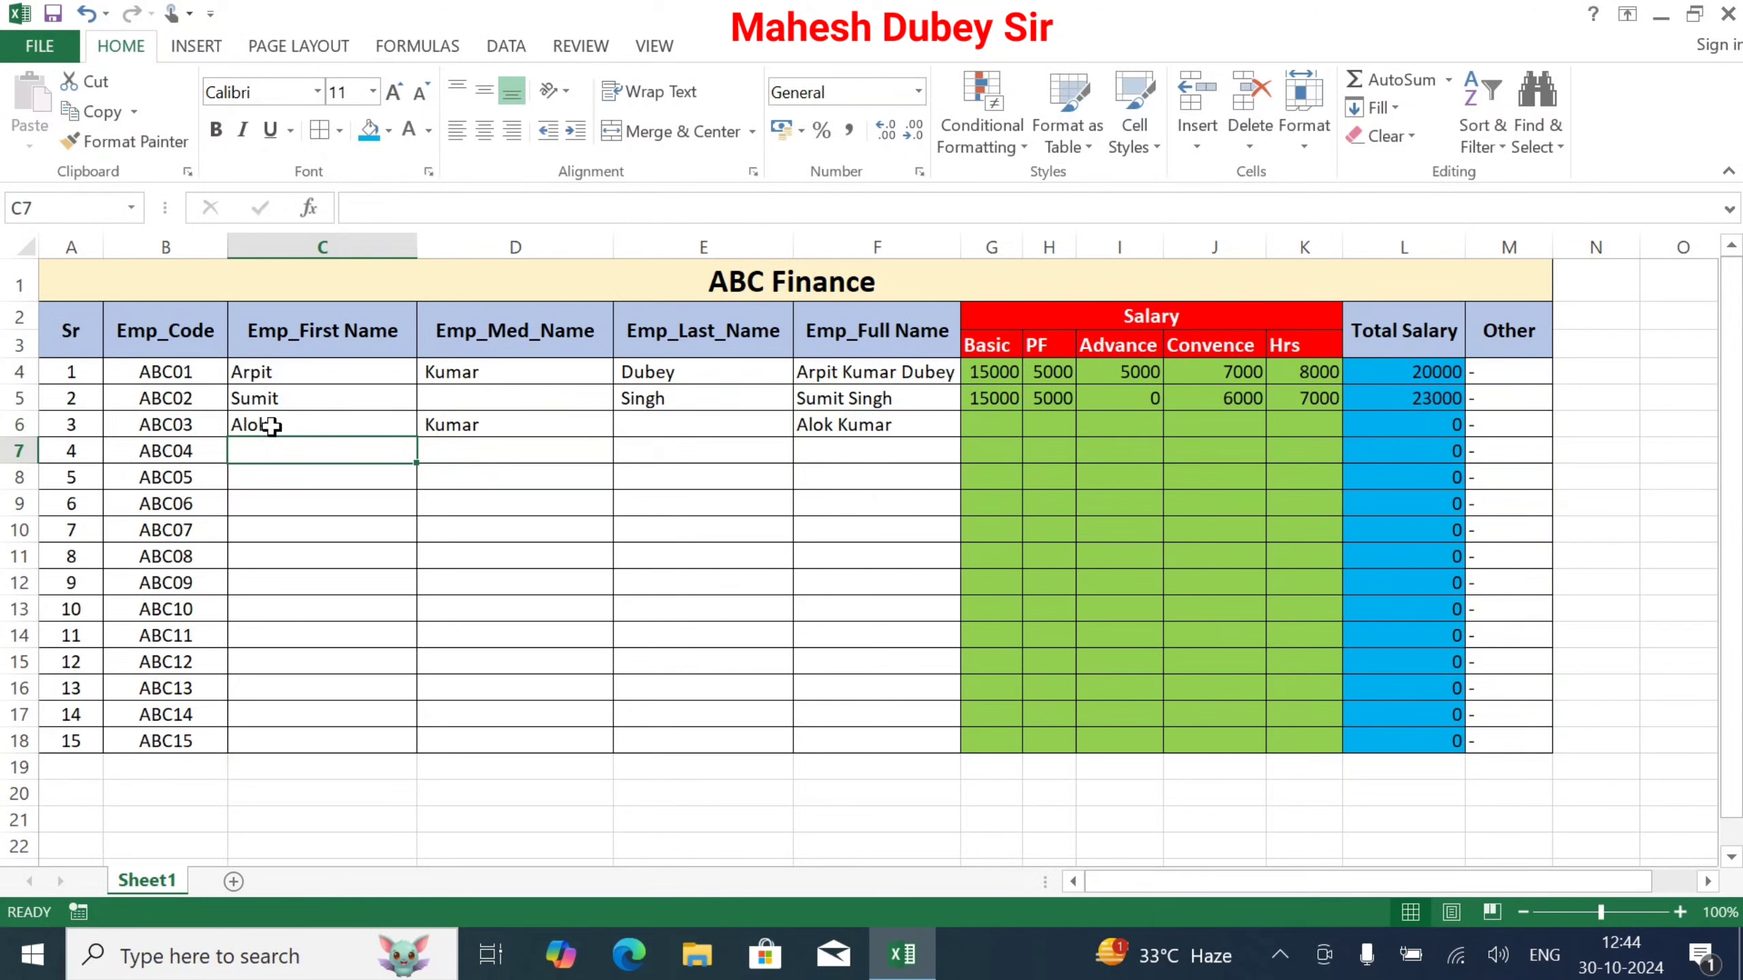
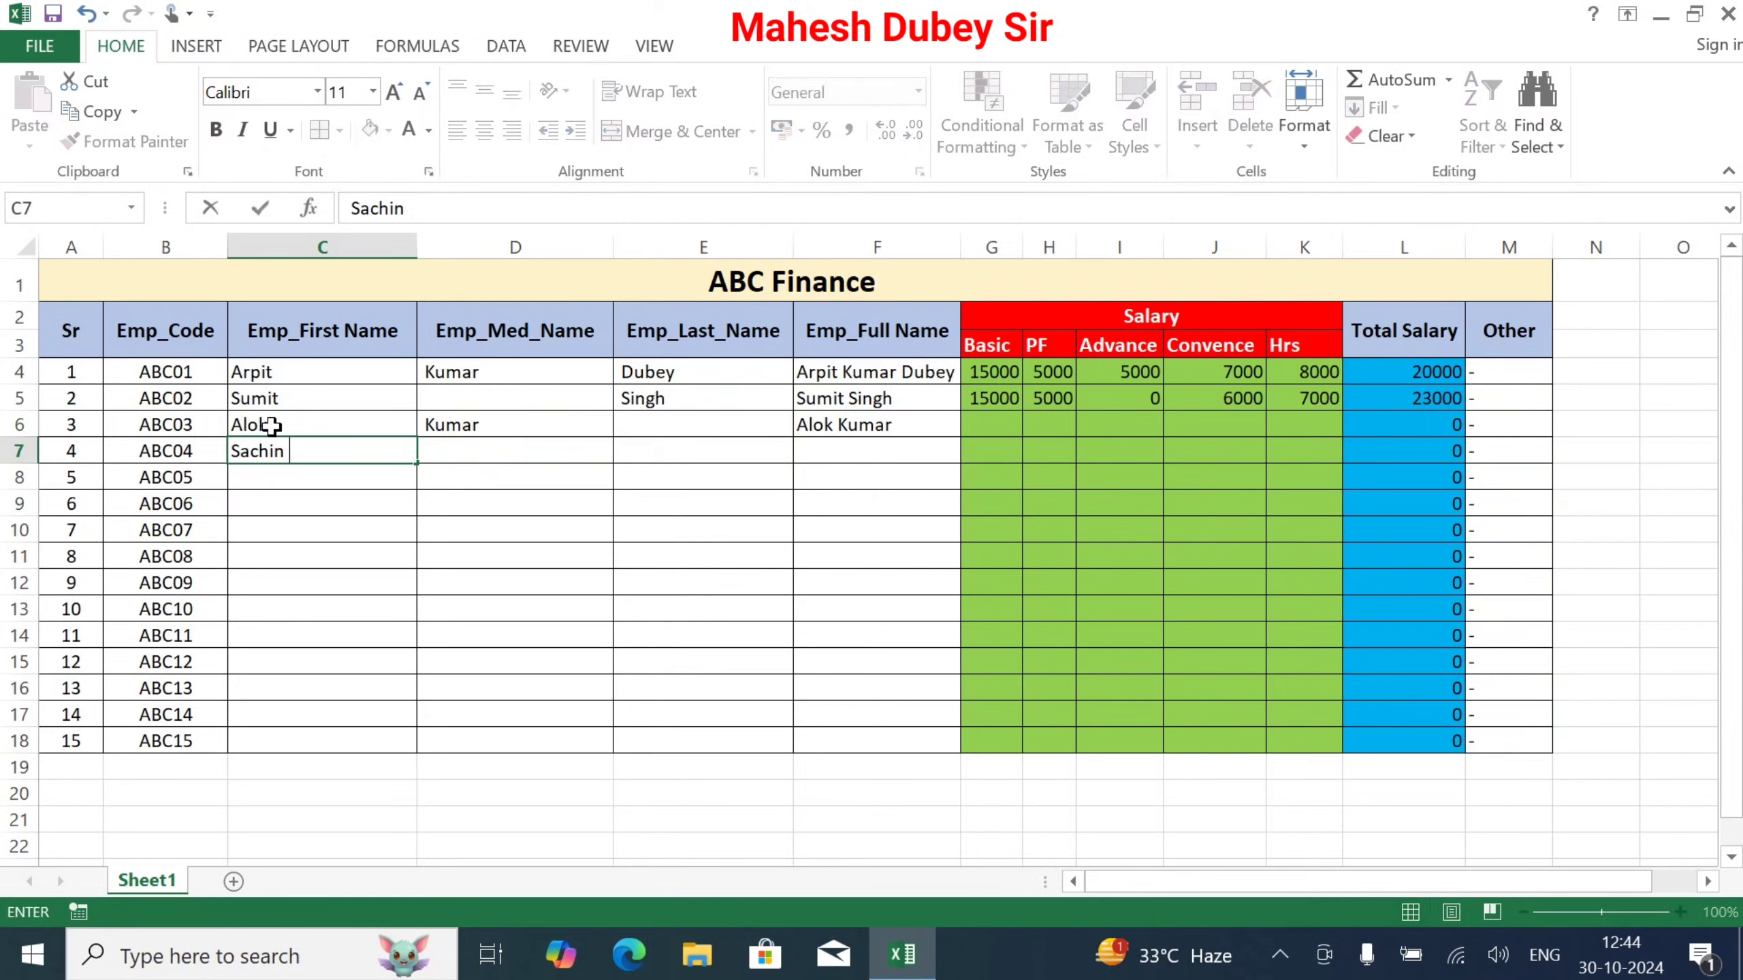
pyautogui.press('Tab')
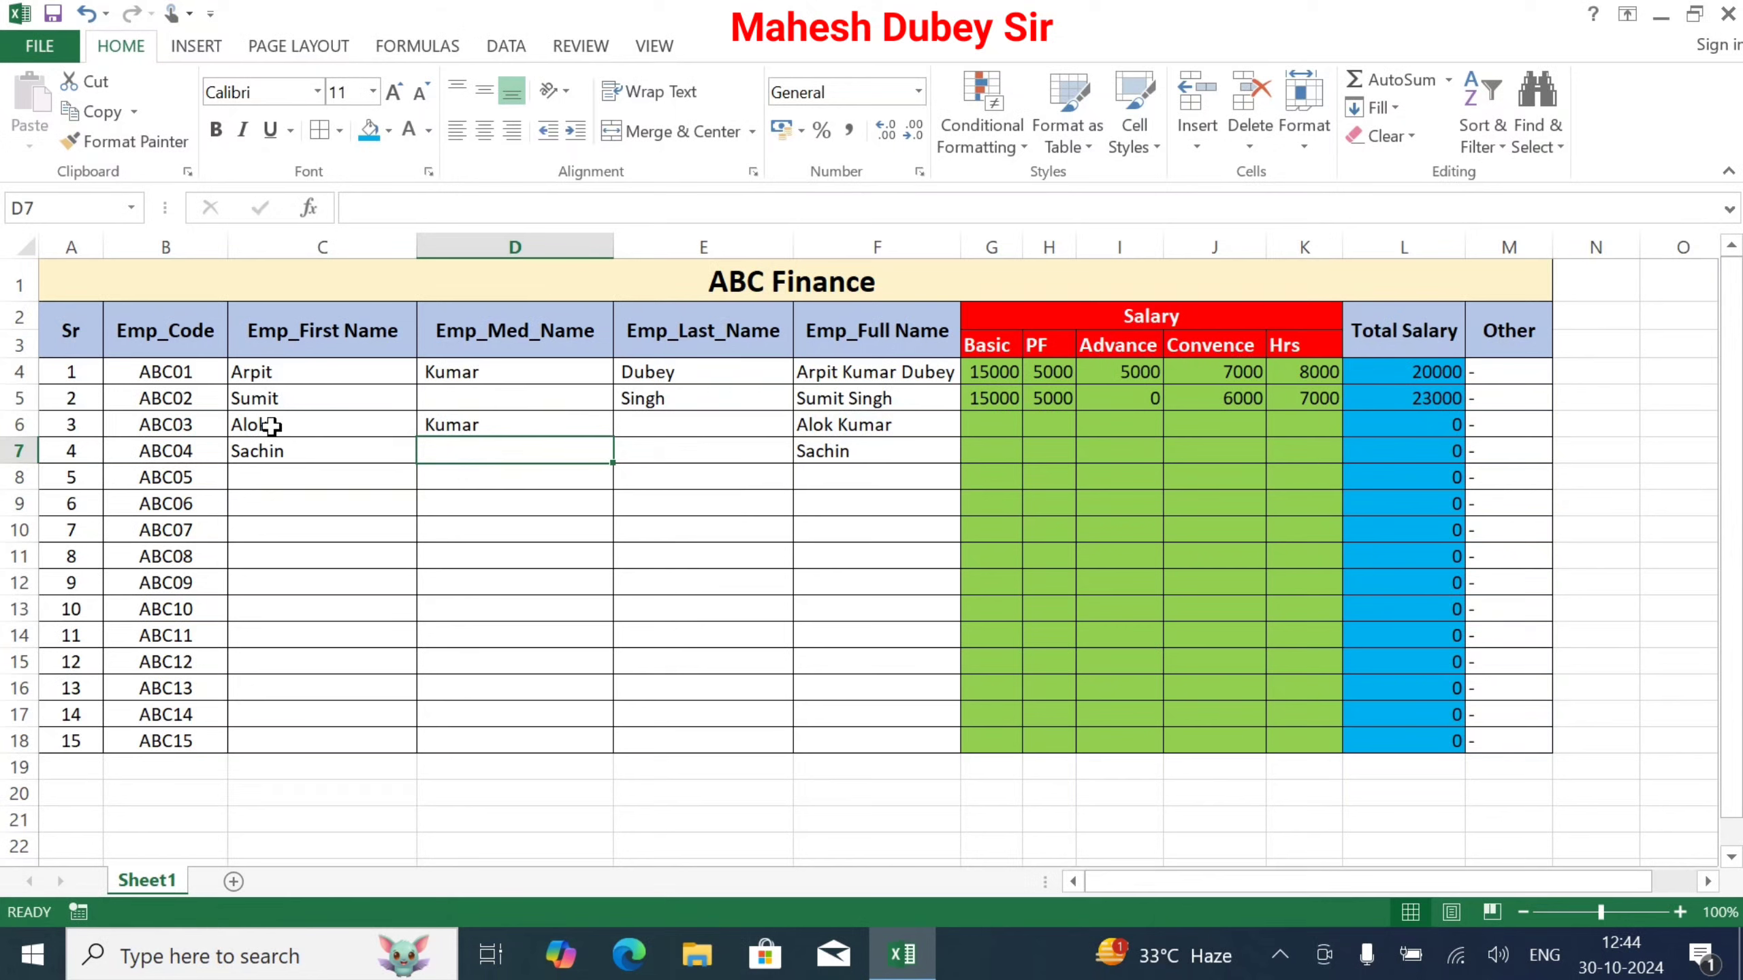
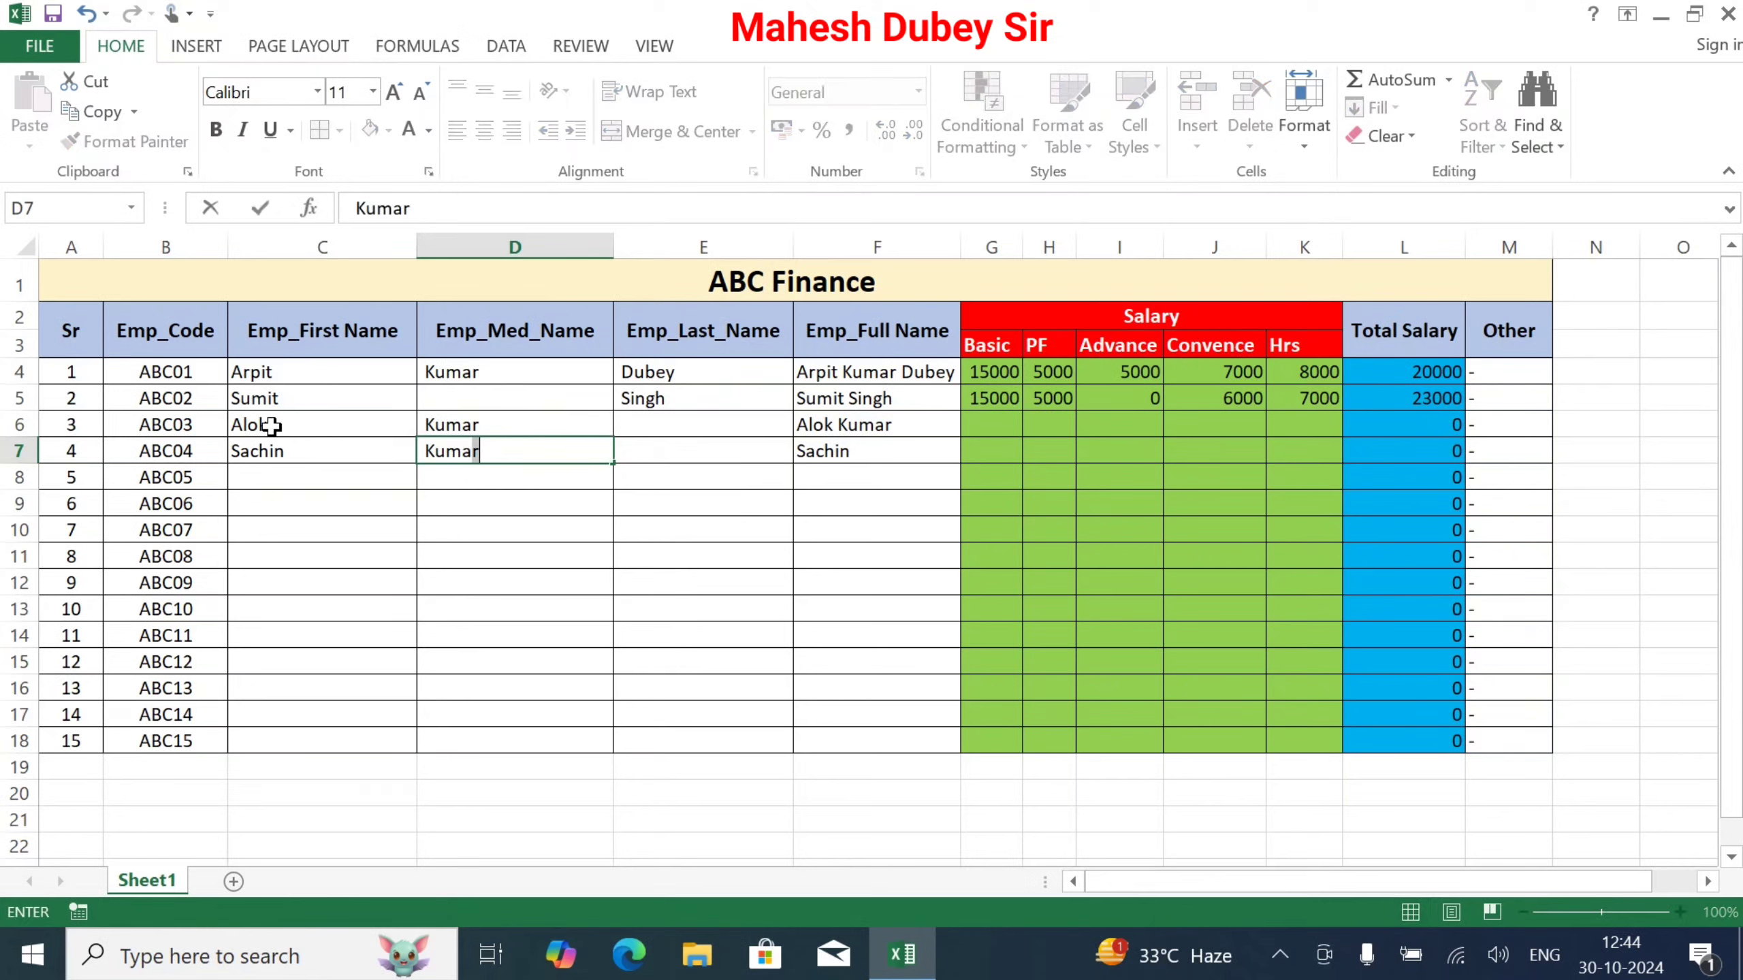
pyautogui.press('Tab')
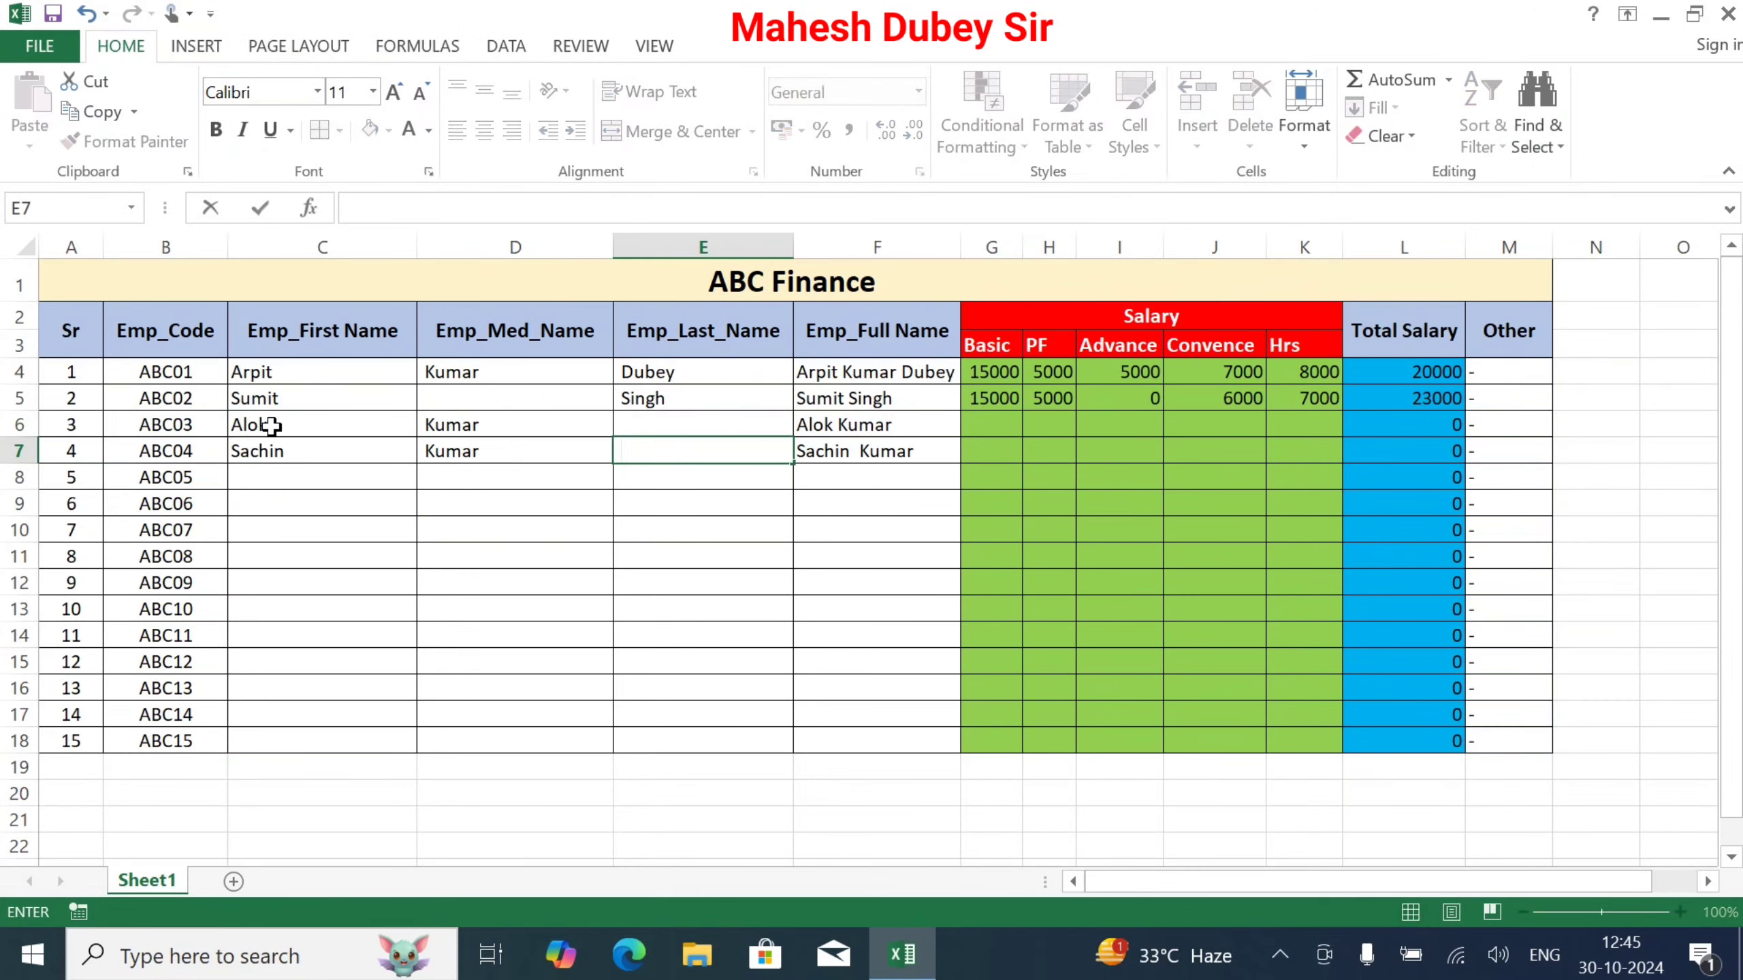
pyautogui.press('Tab')
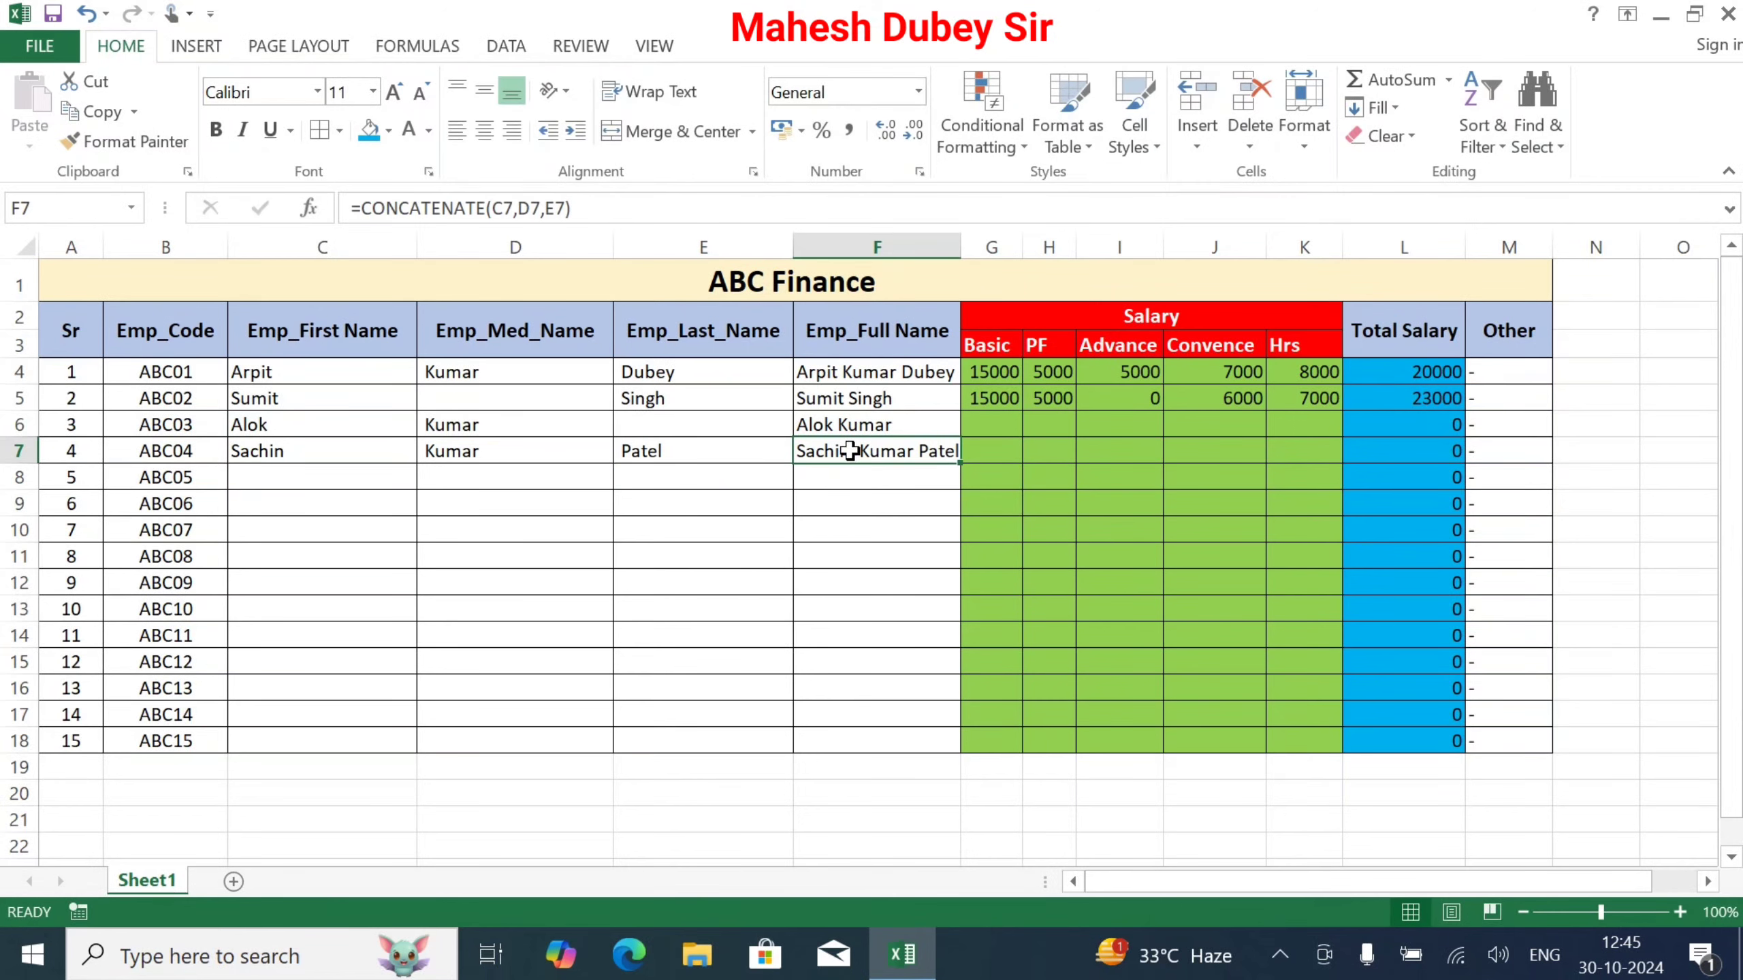
# Step: Add a leading space before Patel in E7 so the full name in F7 is spaced
pyautogui.click(624, 451)
pyautogui.doubleClick(624, 450)
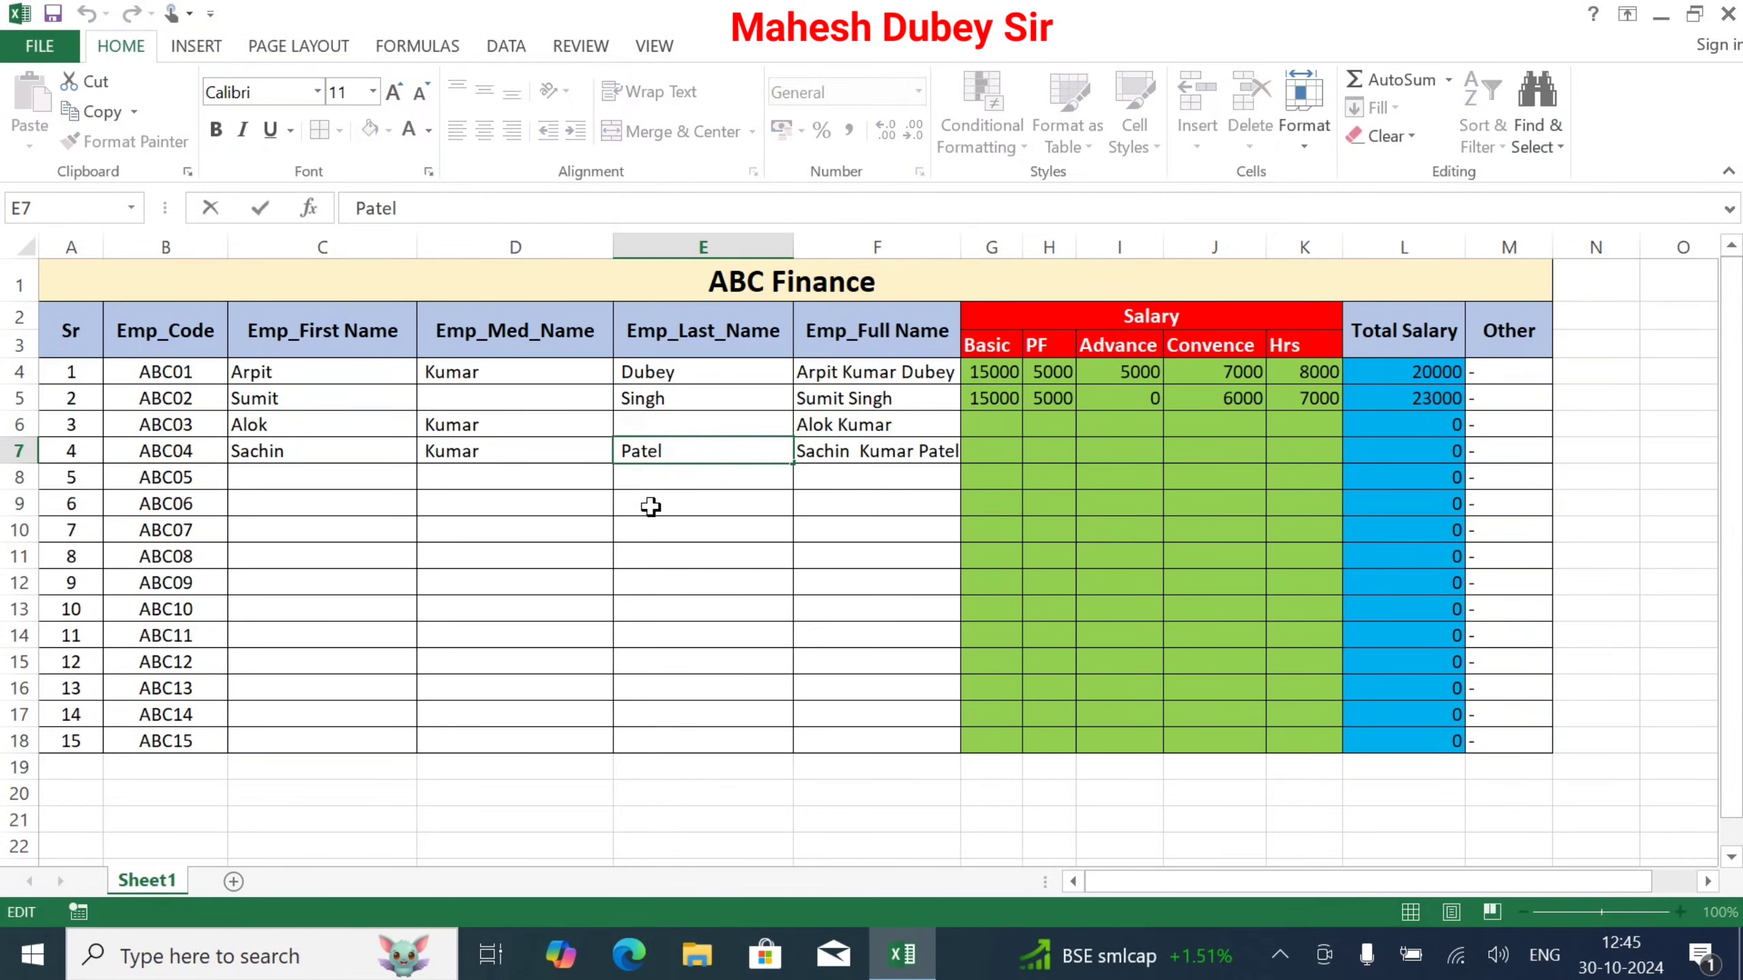
pyautogui.press('Escape')
pyautogui.press('Tab')
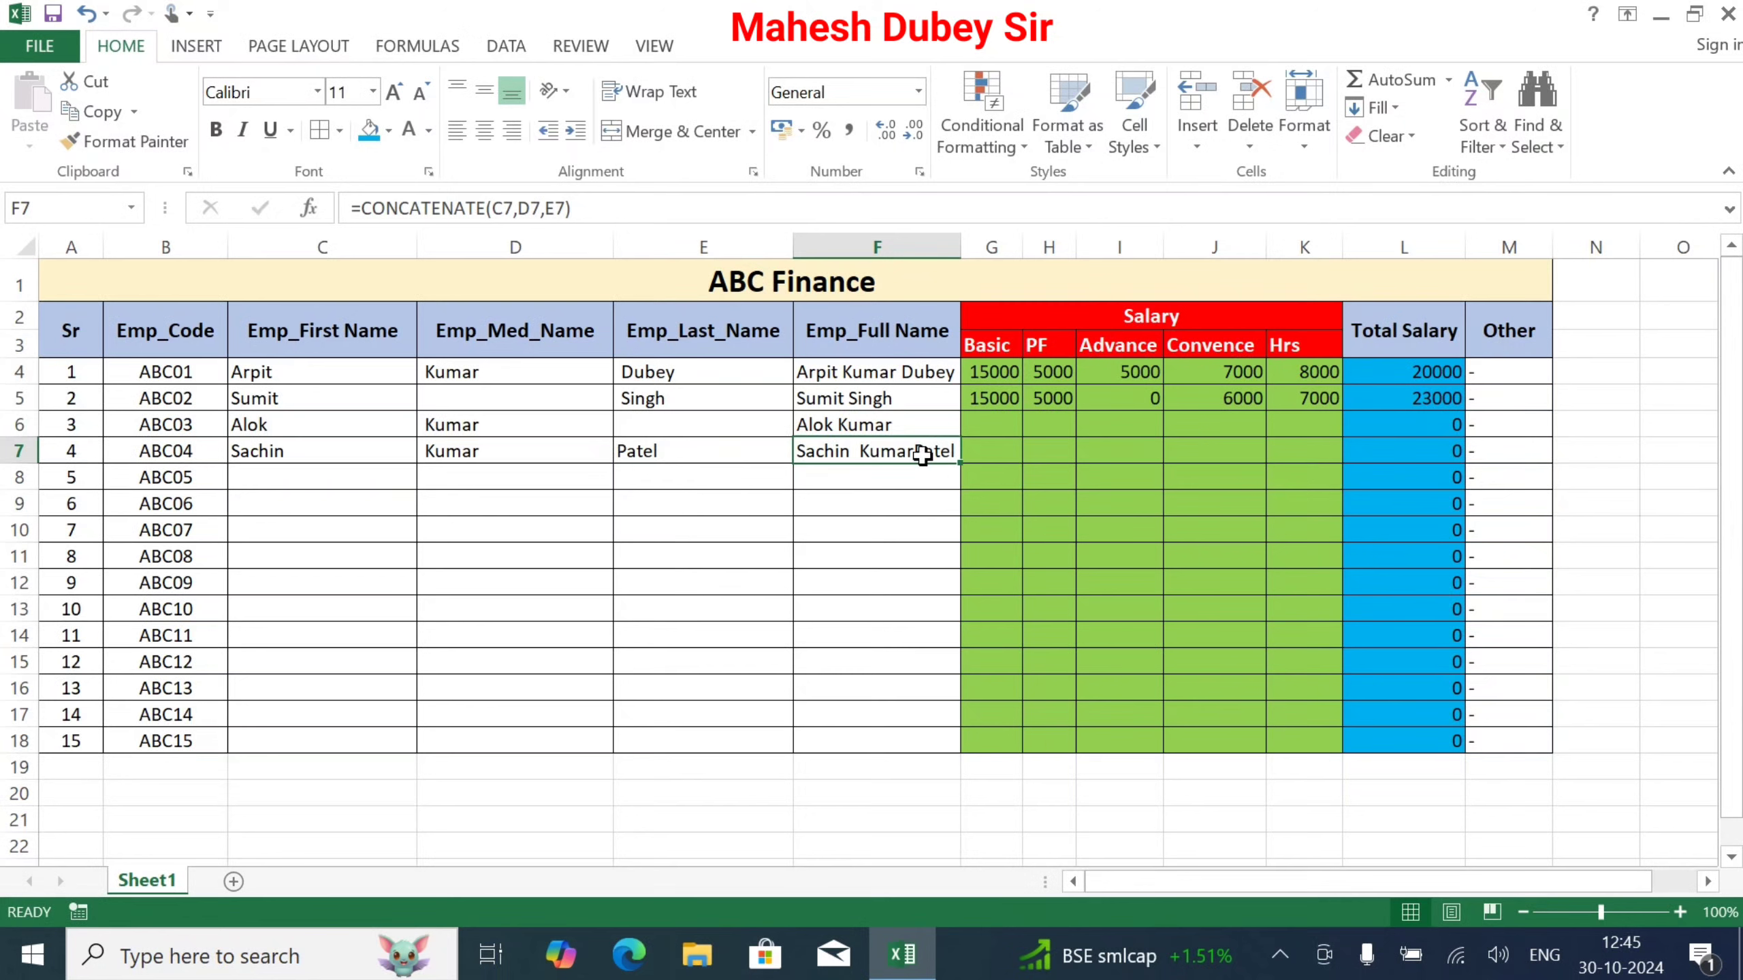
pyautogui.click(617, 448)
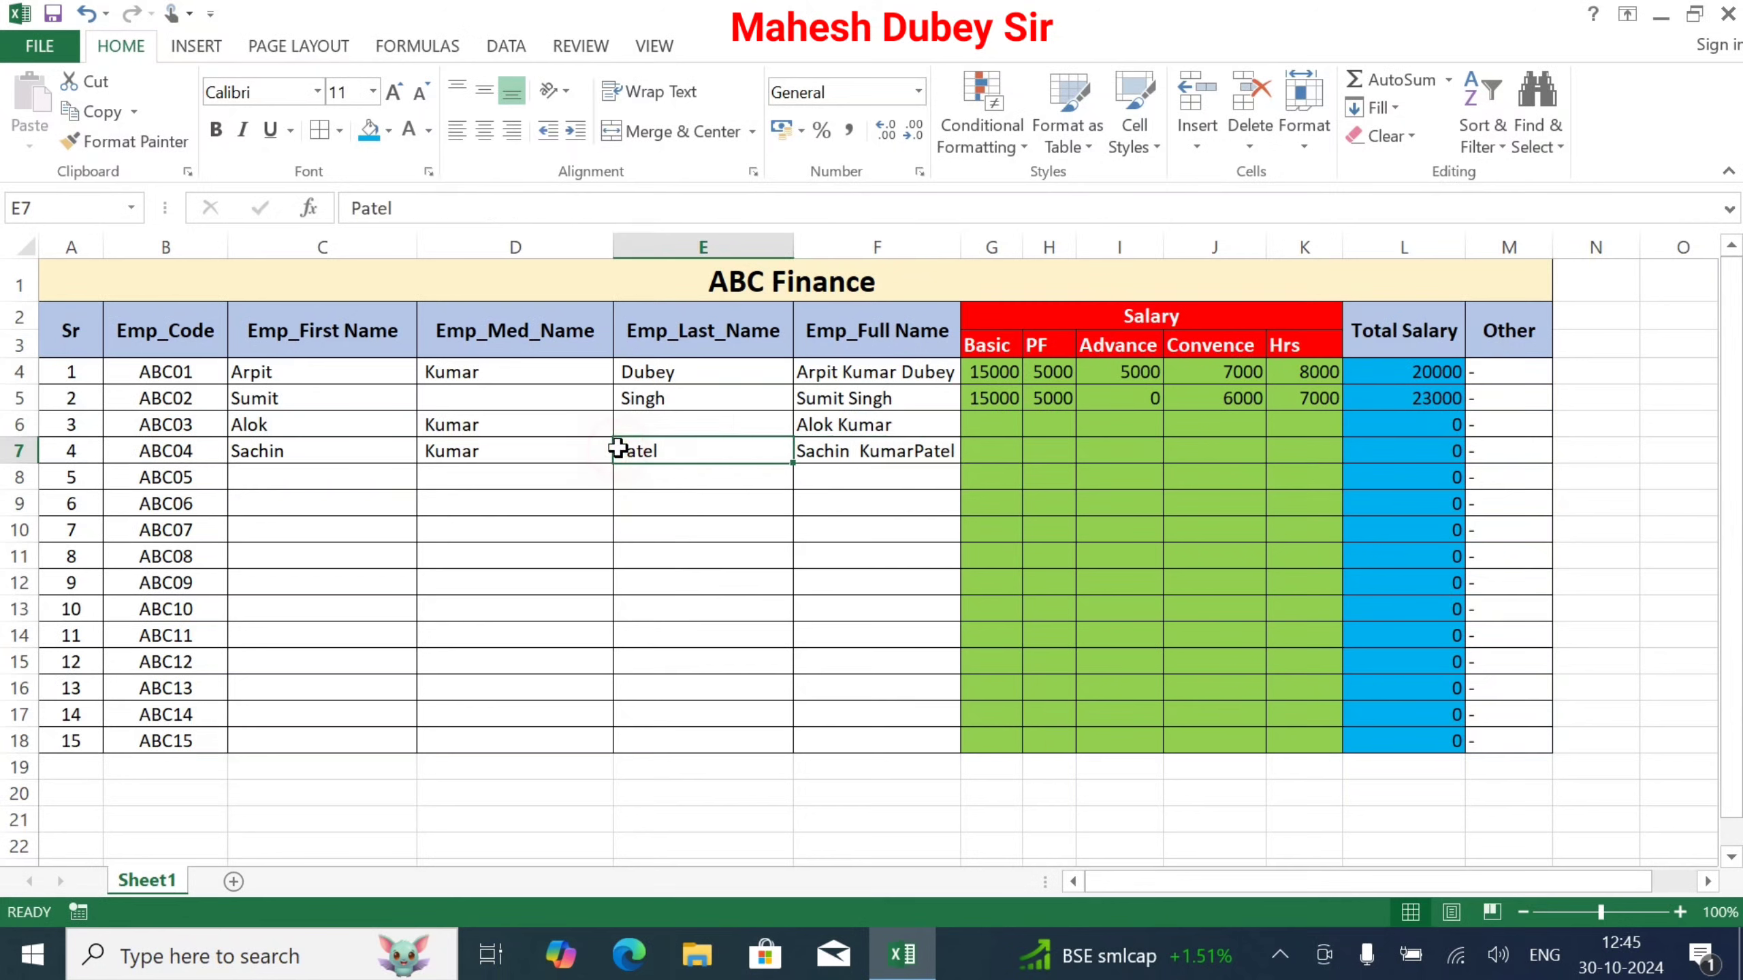
pyautogui.doubleClick(617, 448)
pyautogui.press('Tab')
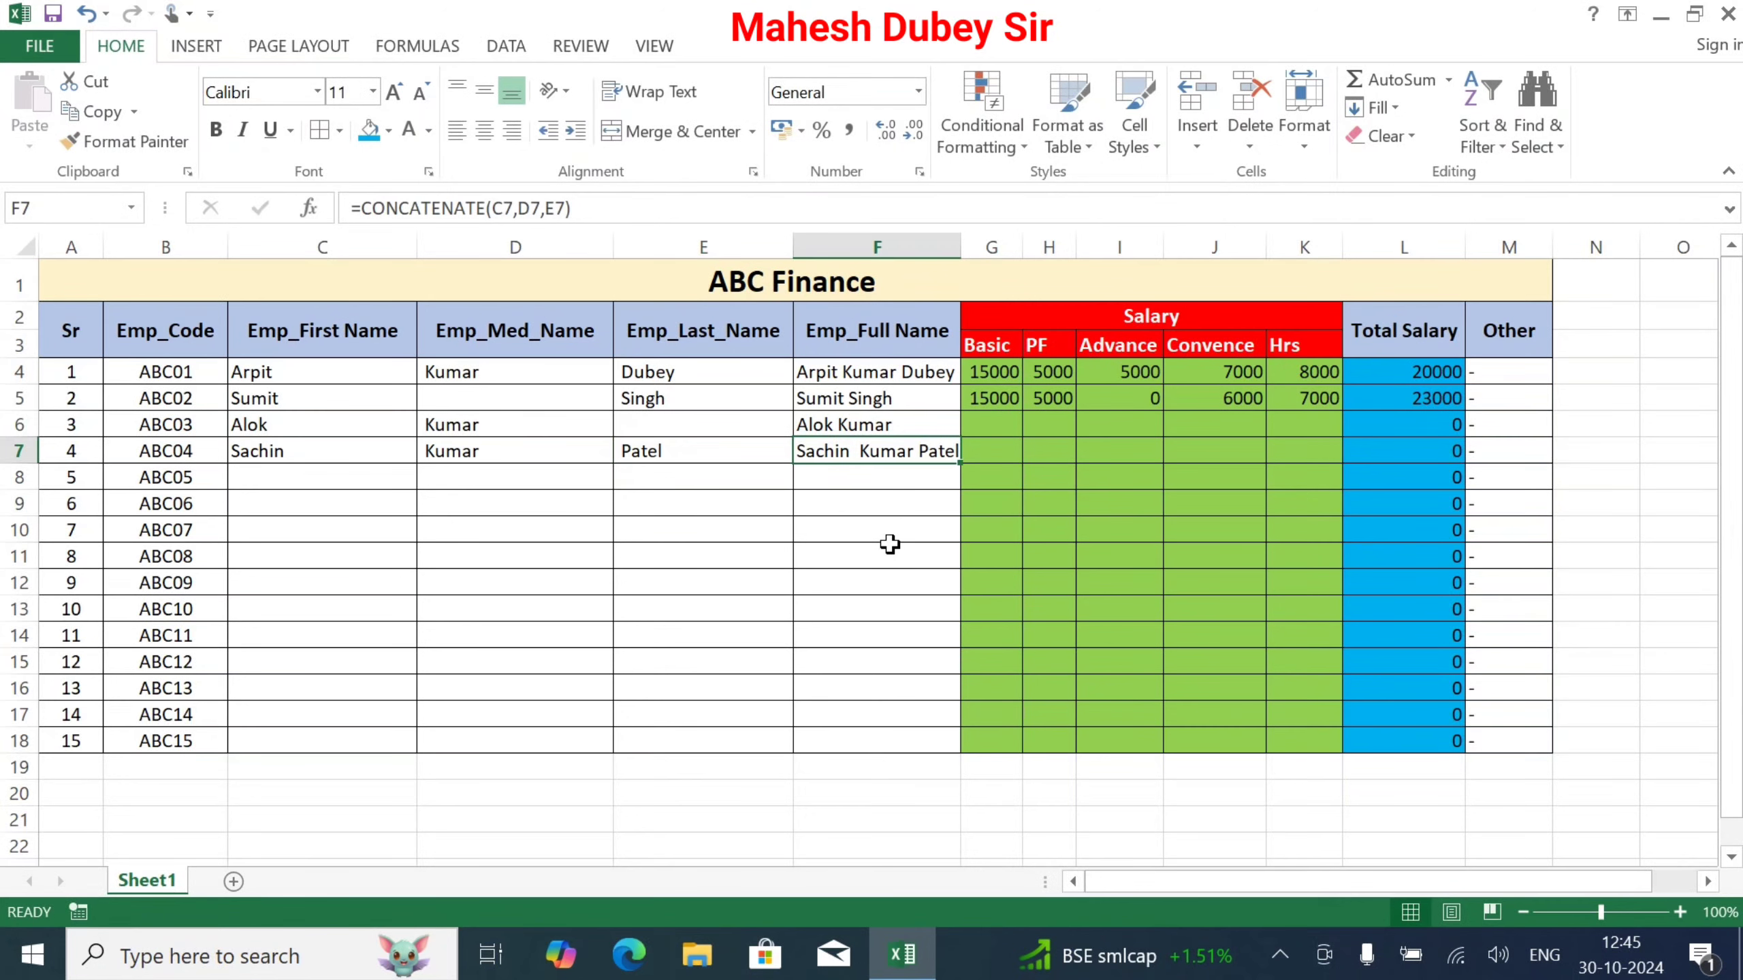
pyautogui.click(1006, 431)
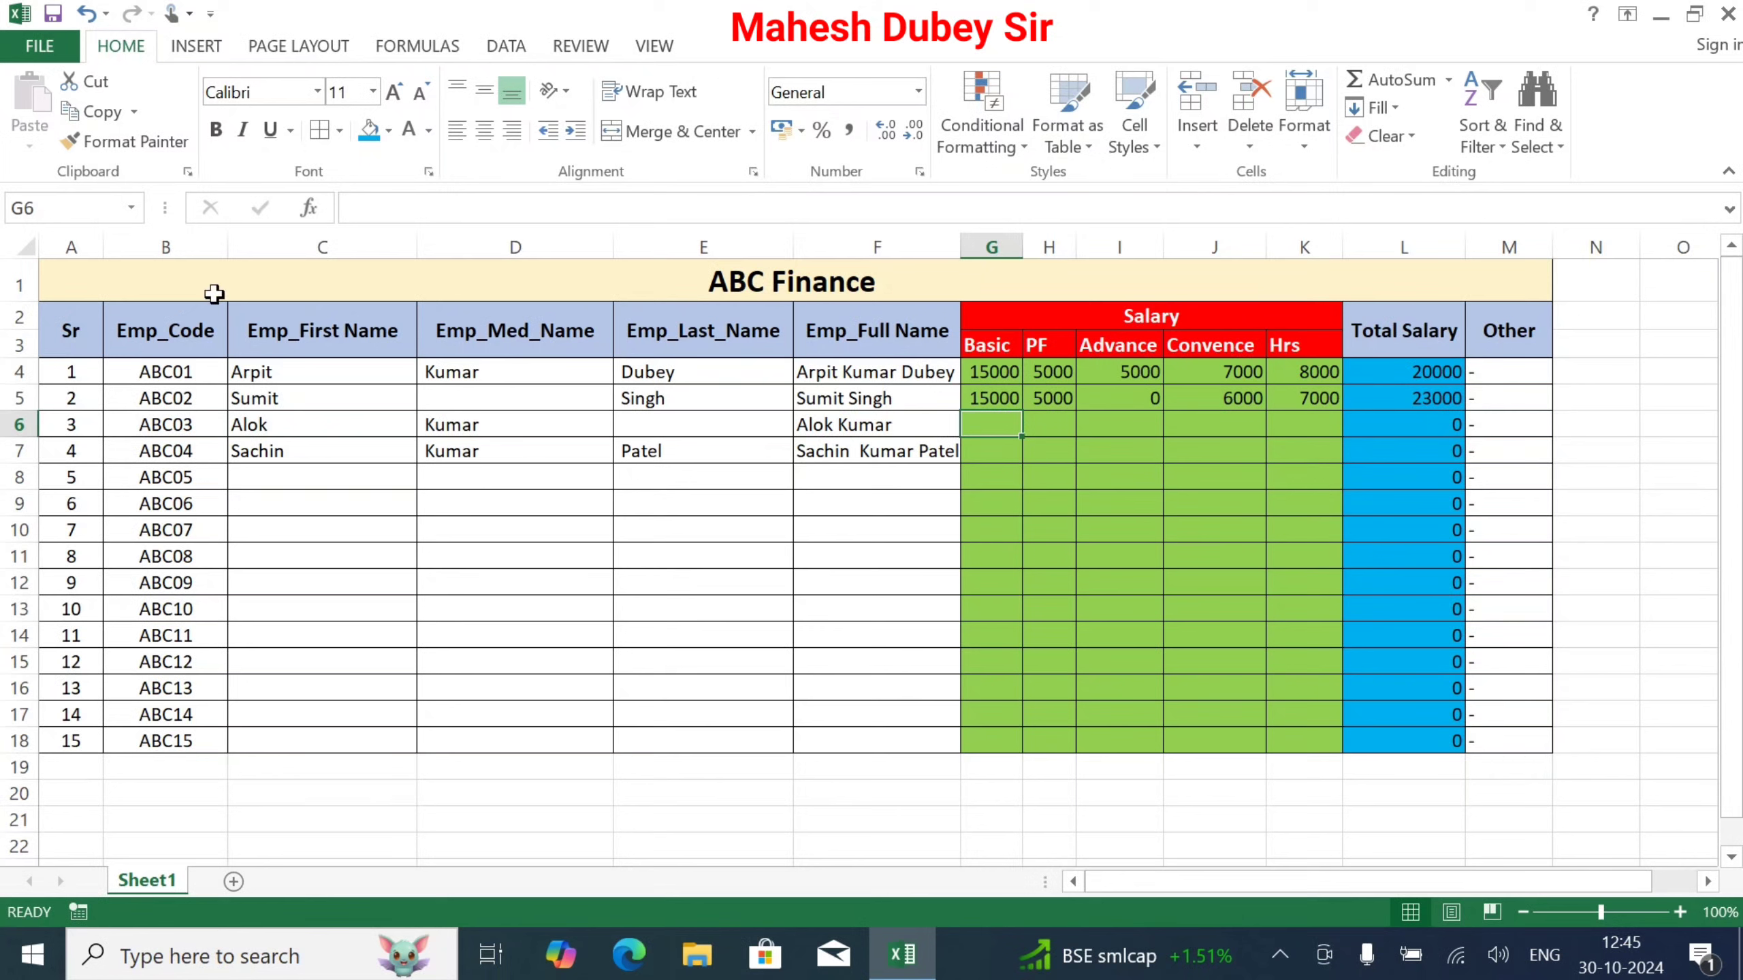
# Step: Set the page orientation to Landscape via Page Layout > Margins > Custom Margins
pyautogui.click(303, 48)
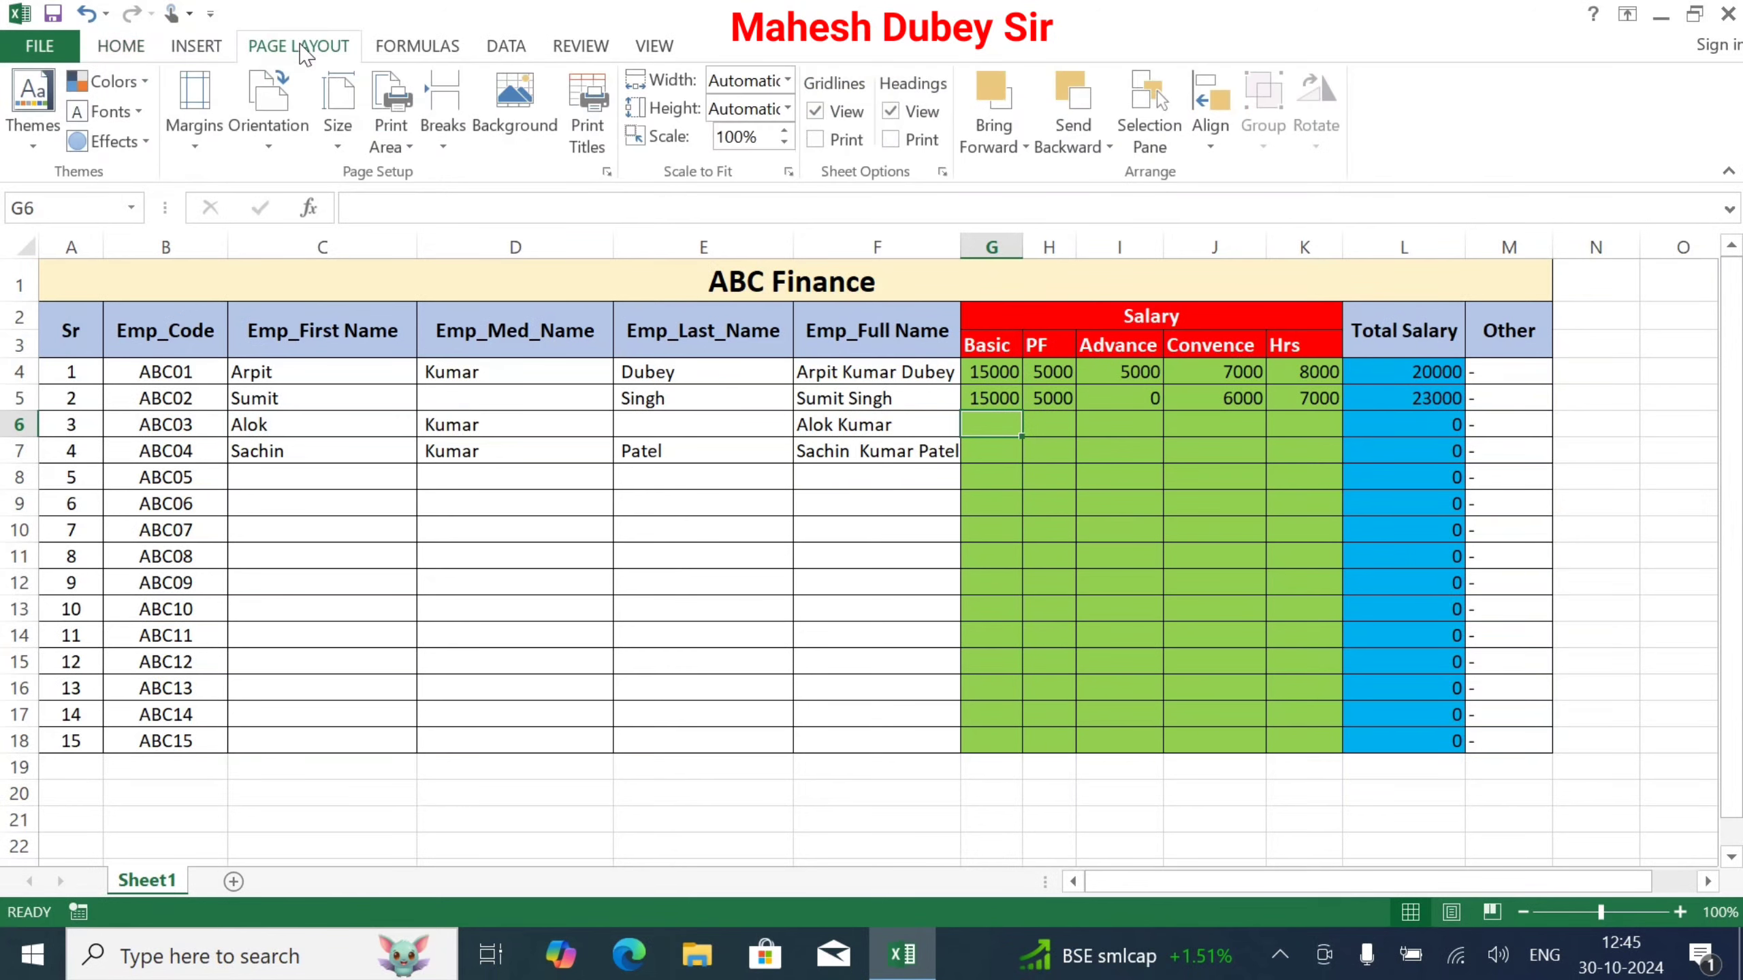
pyautogui.click(192, 124)
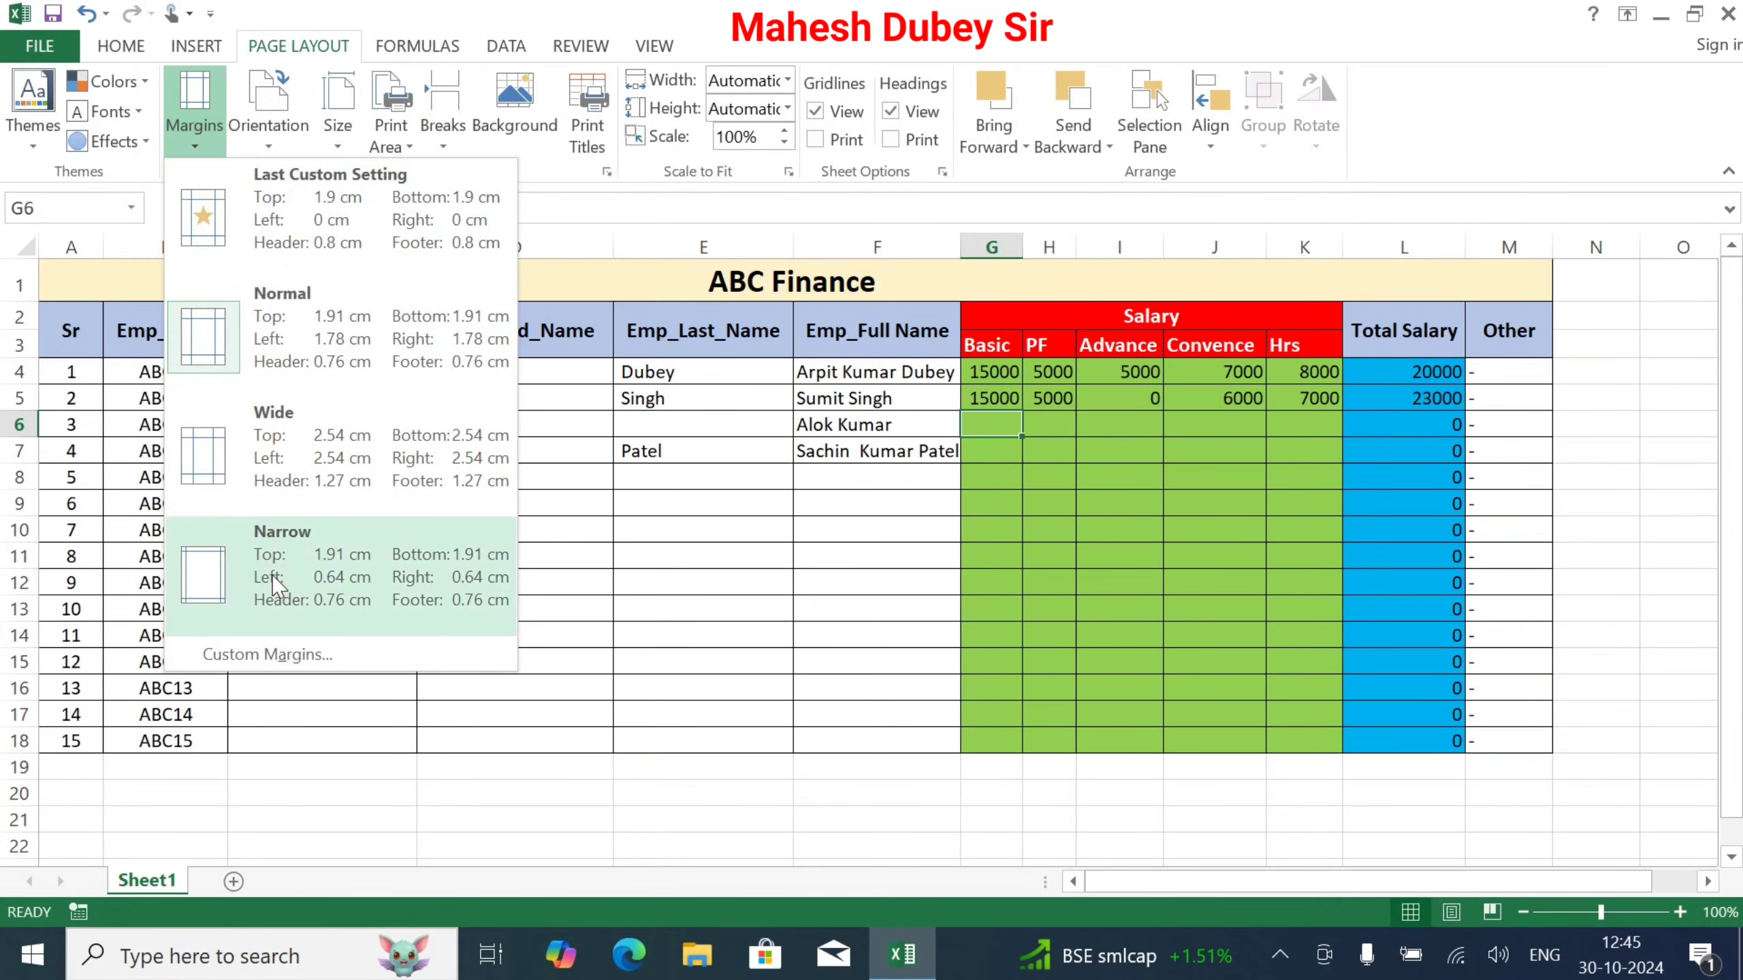
pyautogui.click(327, 657)
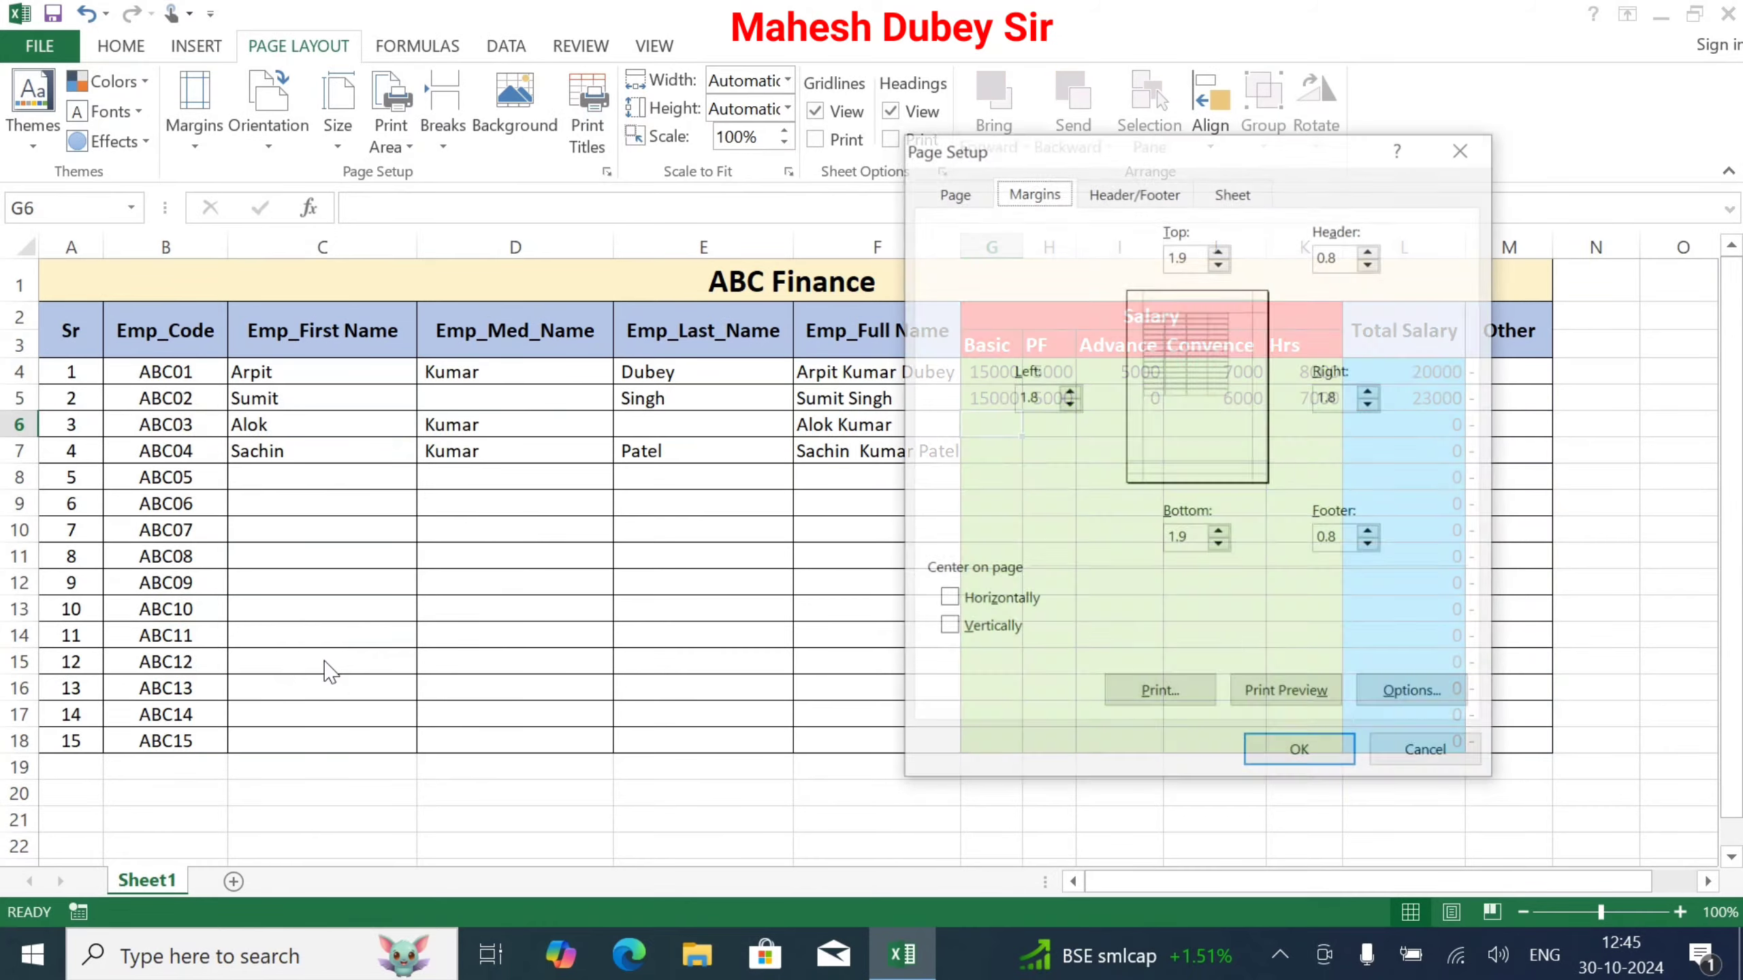
pyautogui.click(951, 193)
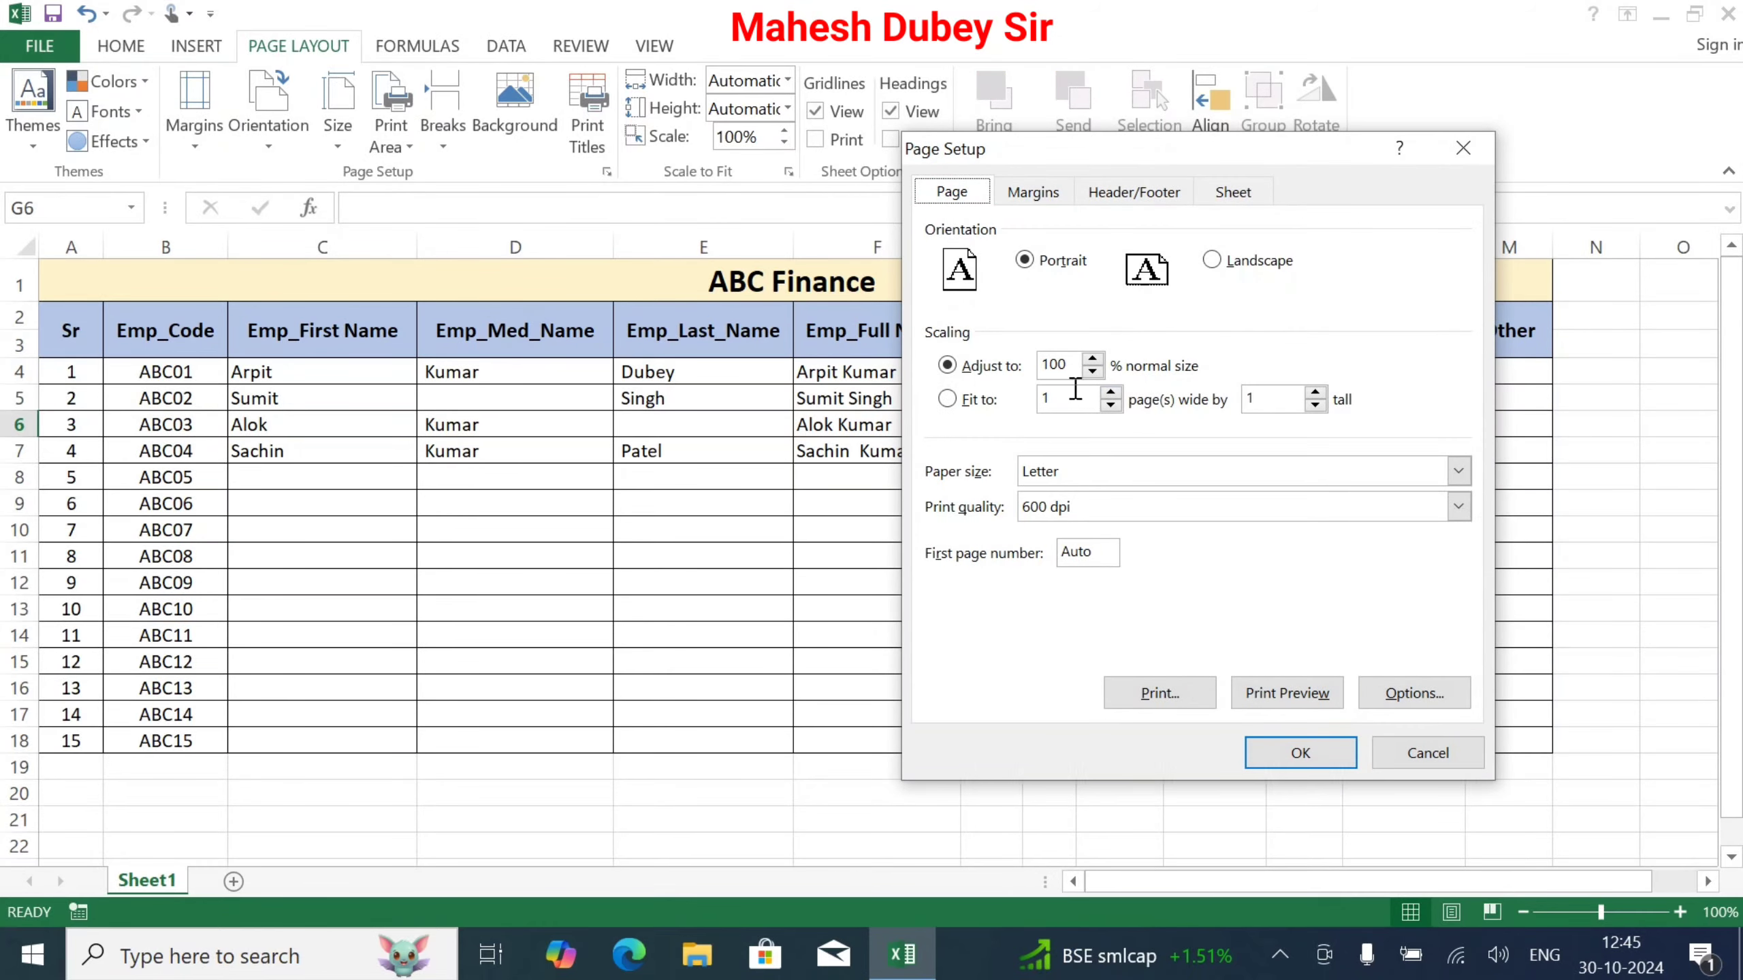
pyautogui.click(1221, 270)
# Step: Lower the top and bottom margins to 0.9 cm and open Print Preview
pyautogui.click(1033, 192)
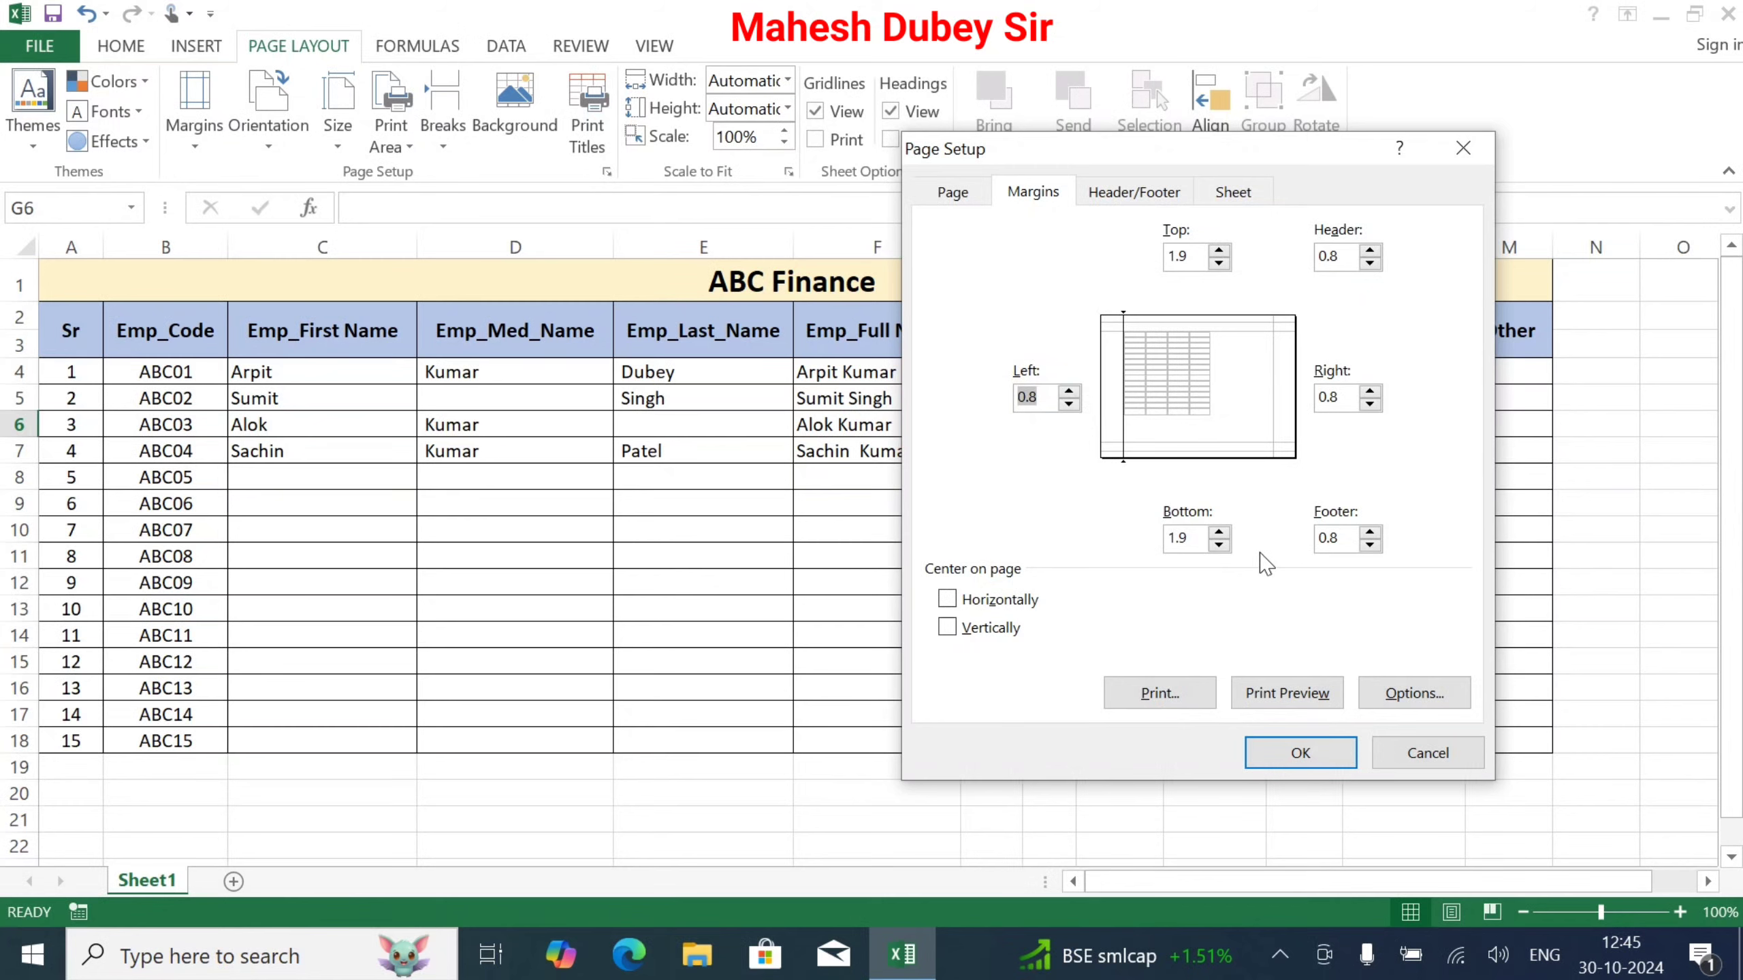
pyautogui.click(1219, 546)
pyautogui.click(1219, 546)
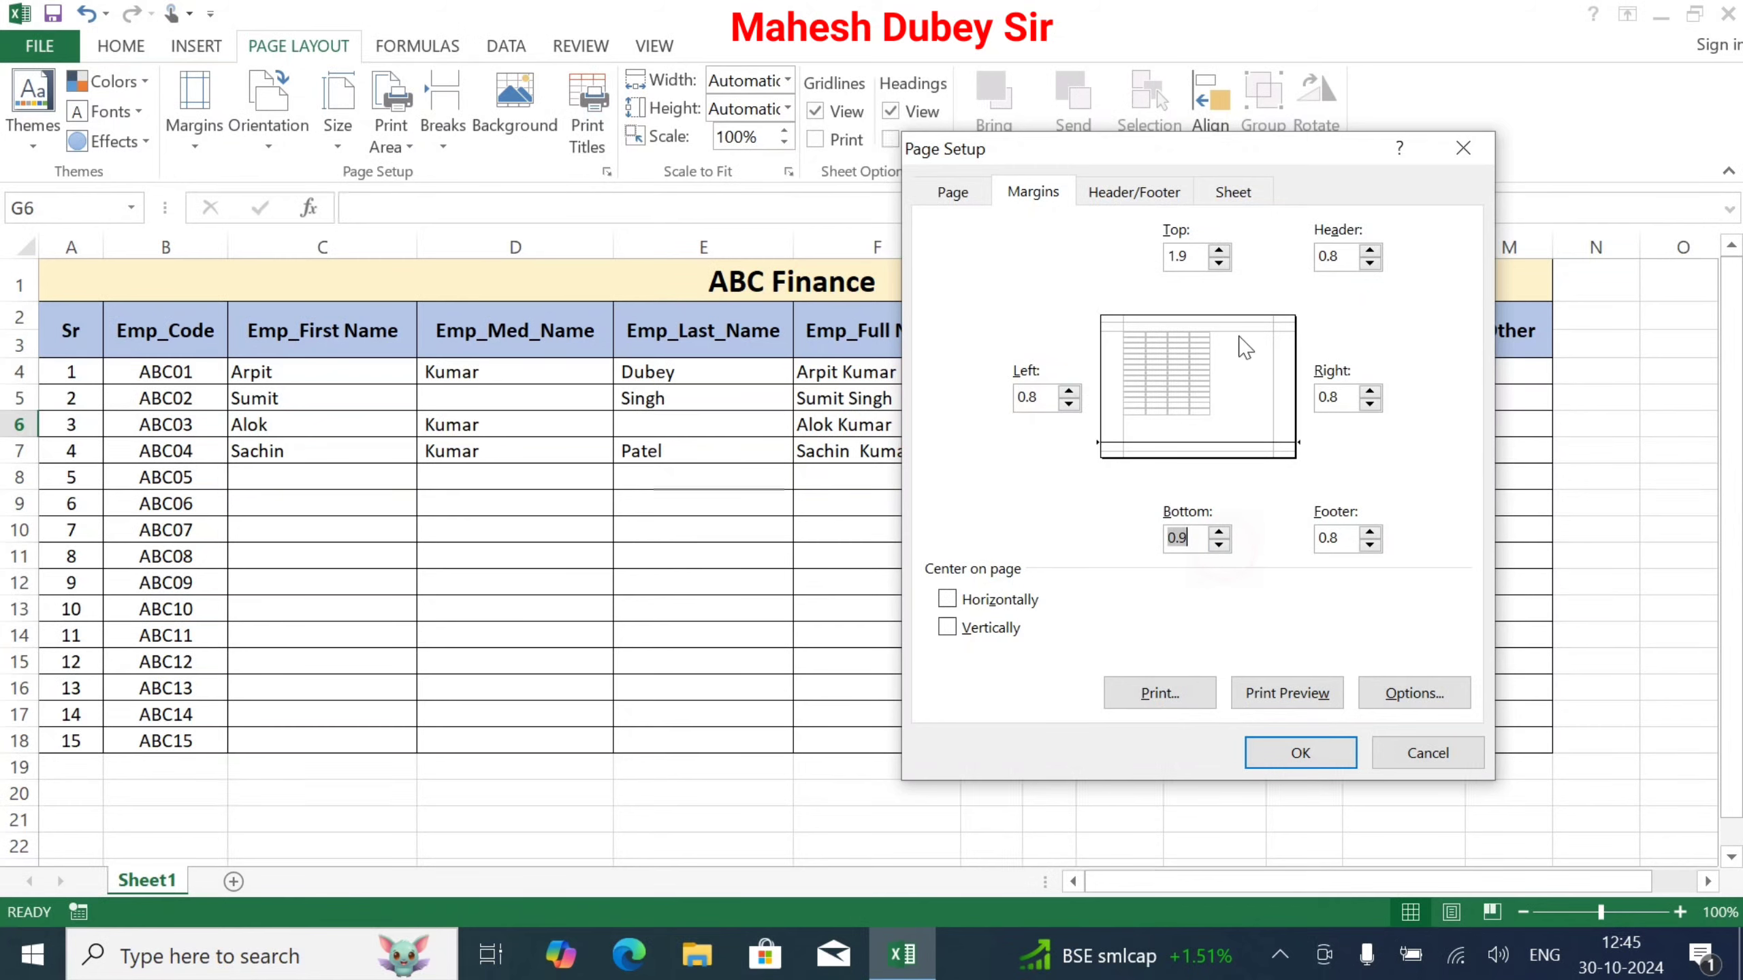
pyautogui.click(1220, 263)
pyautogui.click(1310, 701)
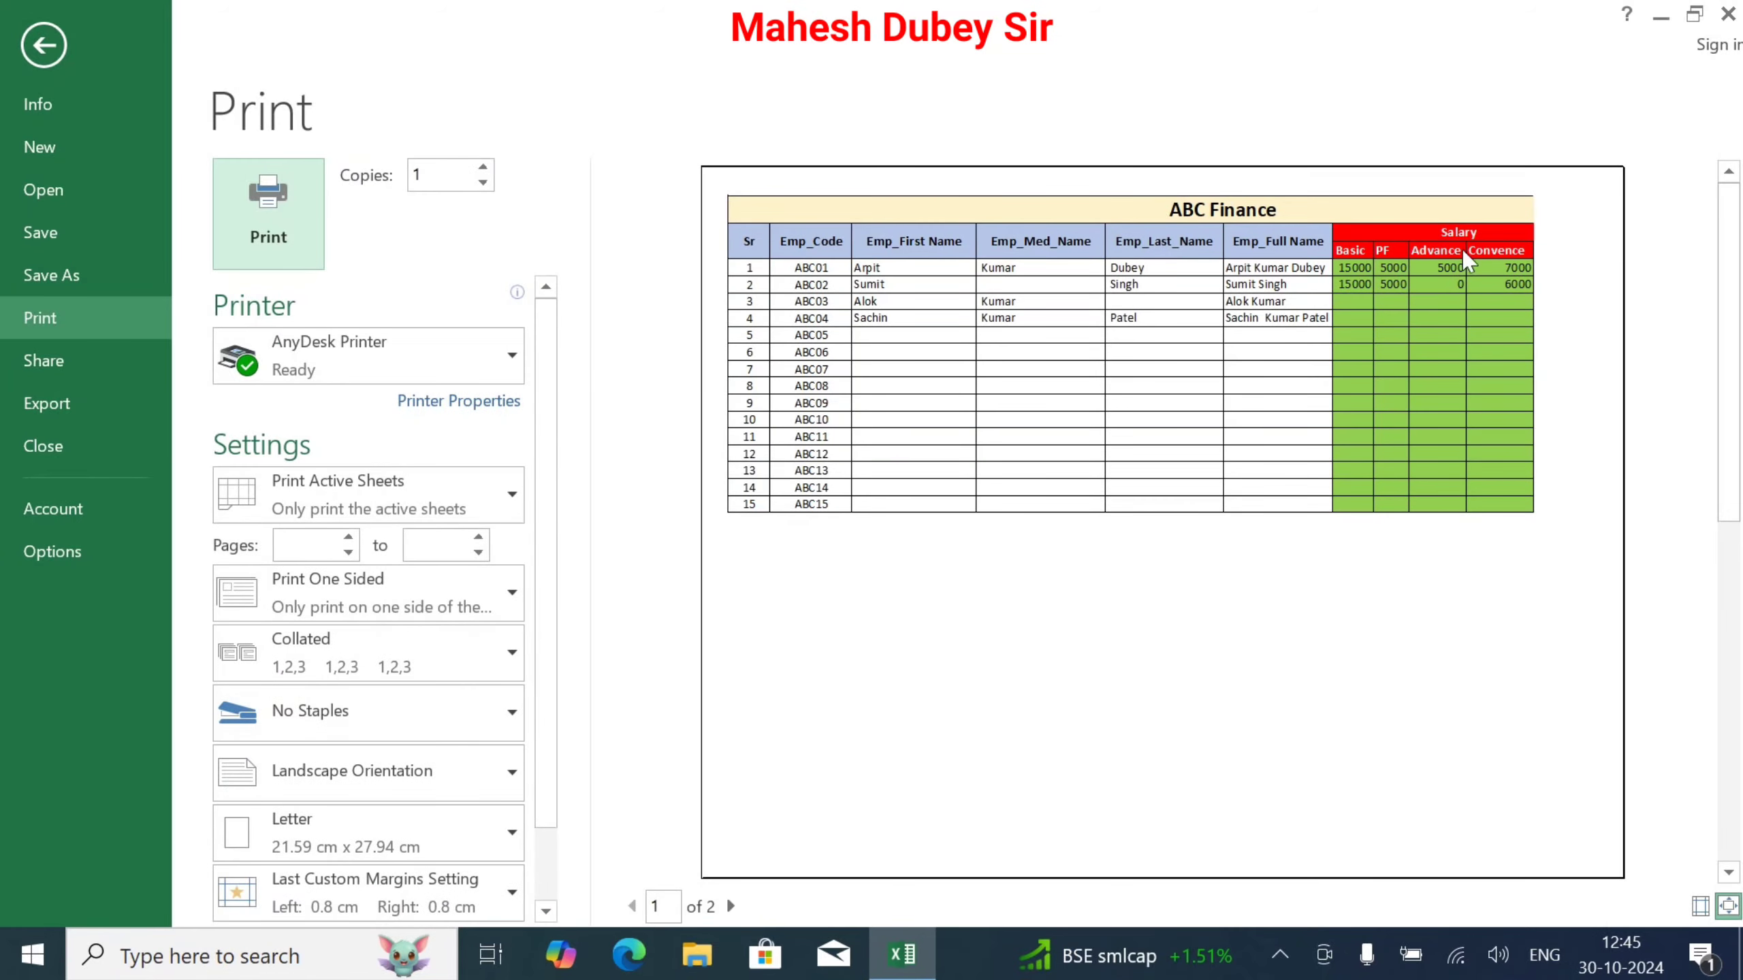
# Step: Exit the print preview with Esc and reopen Page Setup via Margins > Custom Margins
pyautogui.press('Escape')
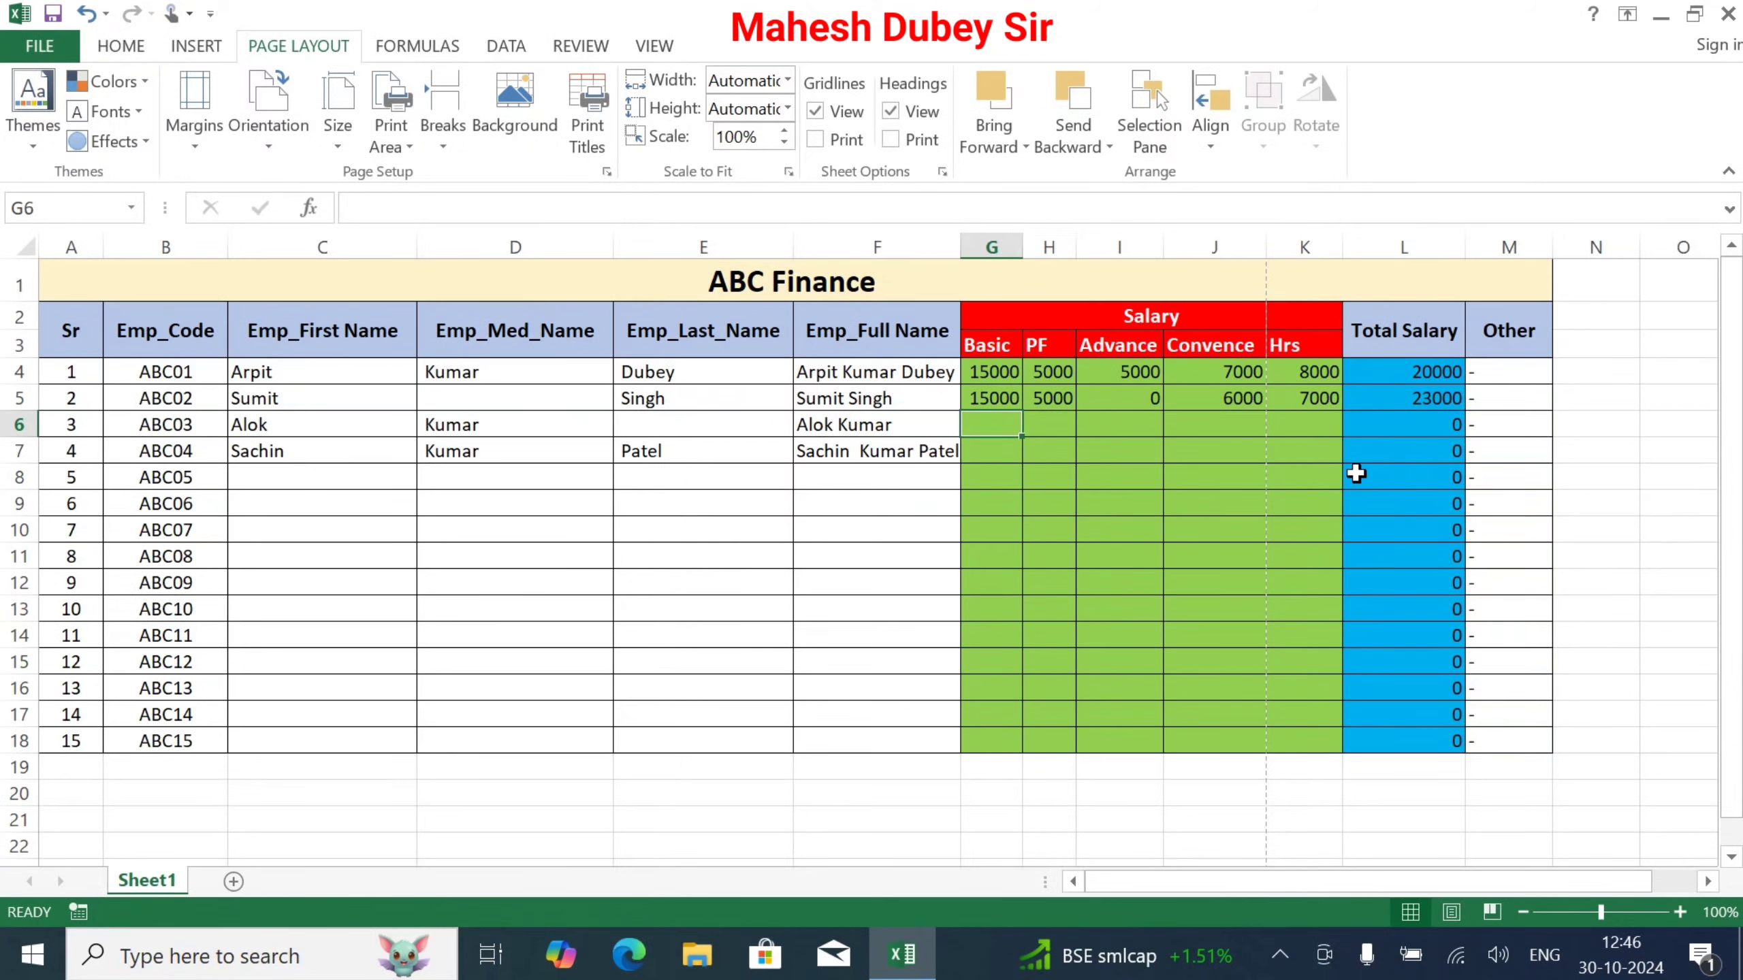
pyautogui.click(198, 131)
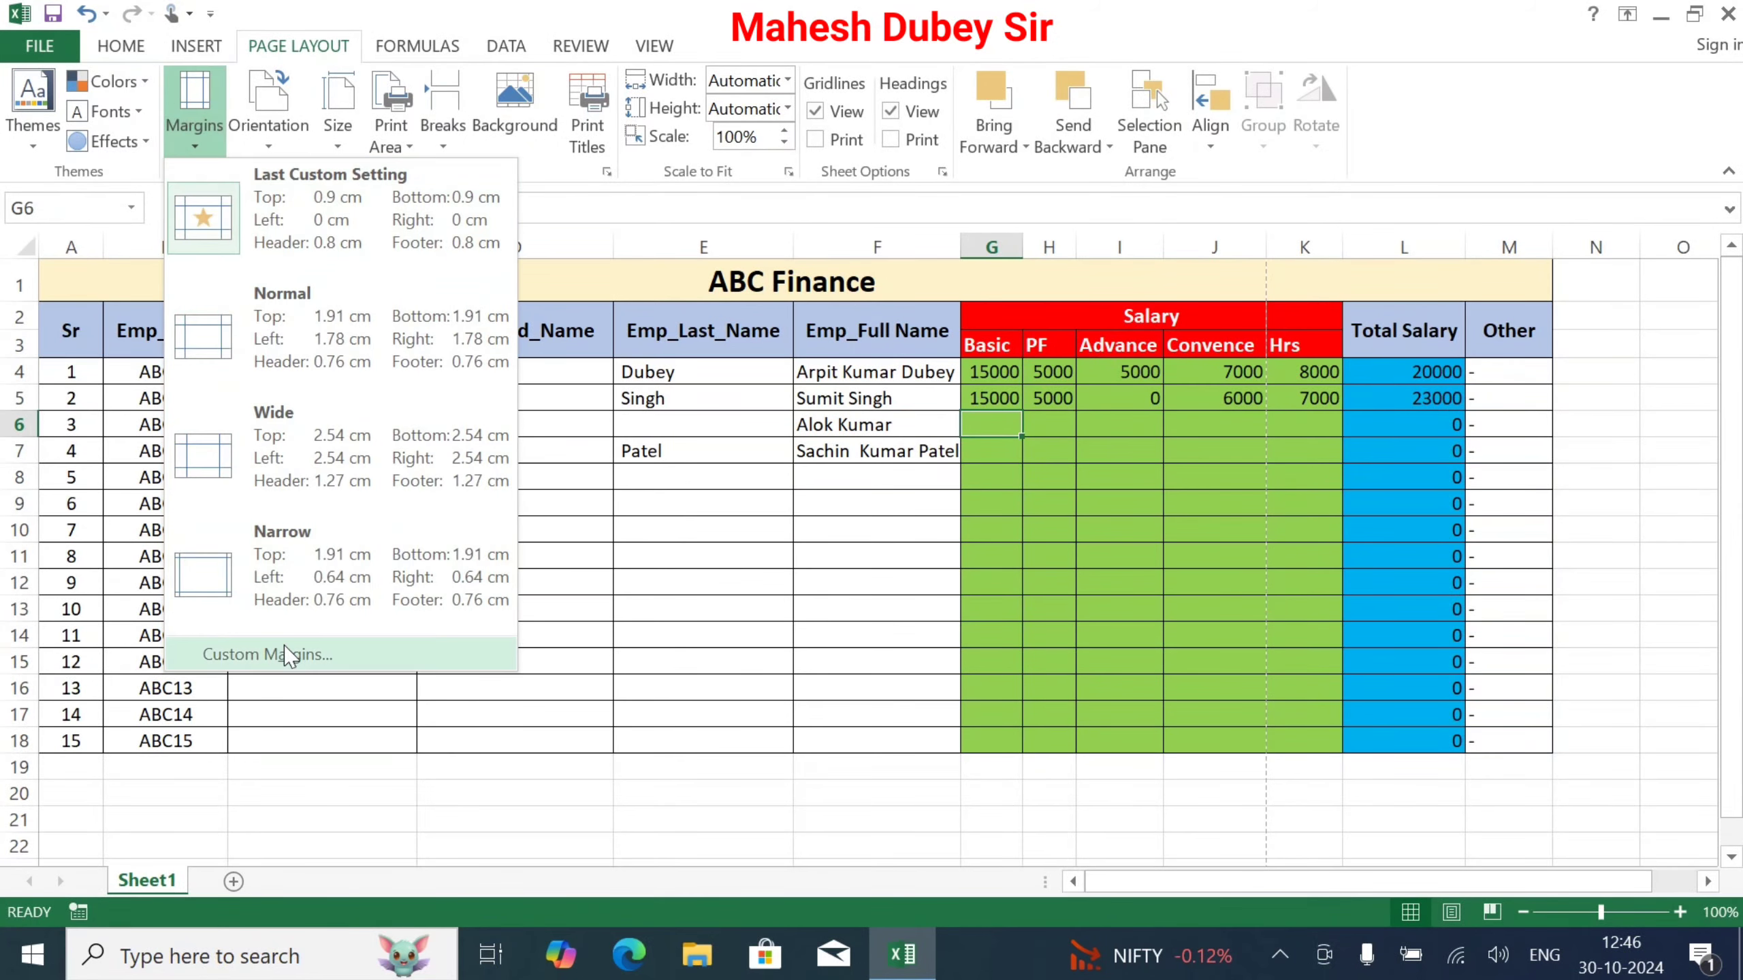
pyautogui.click(283, 648)
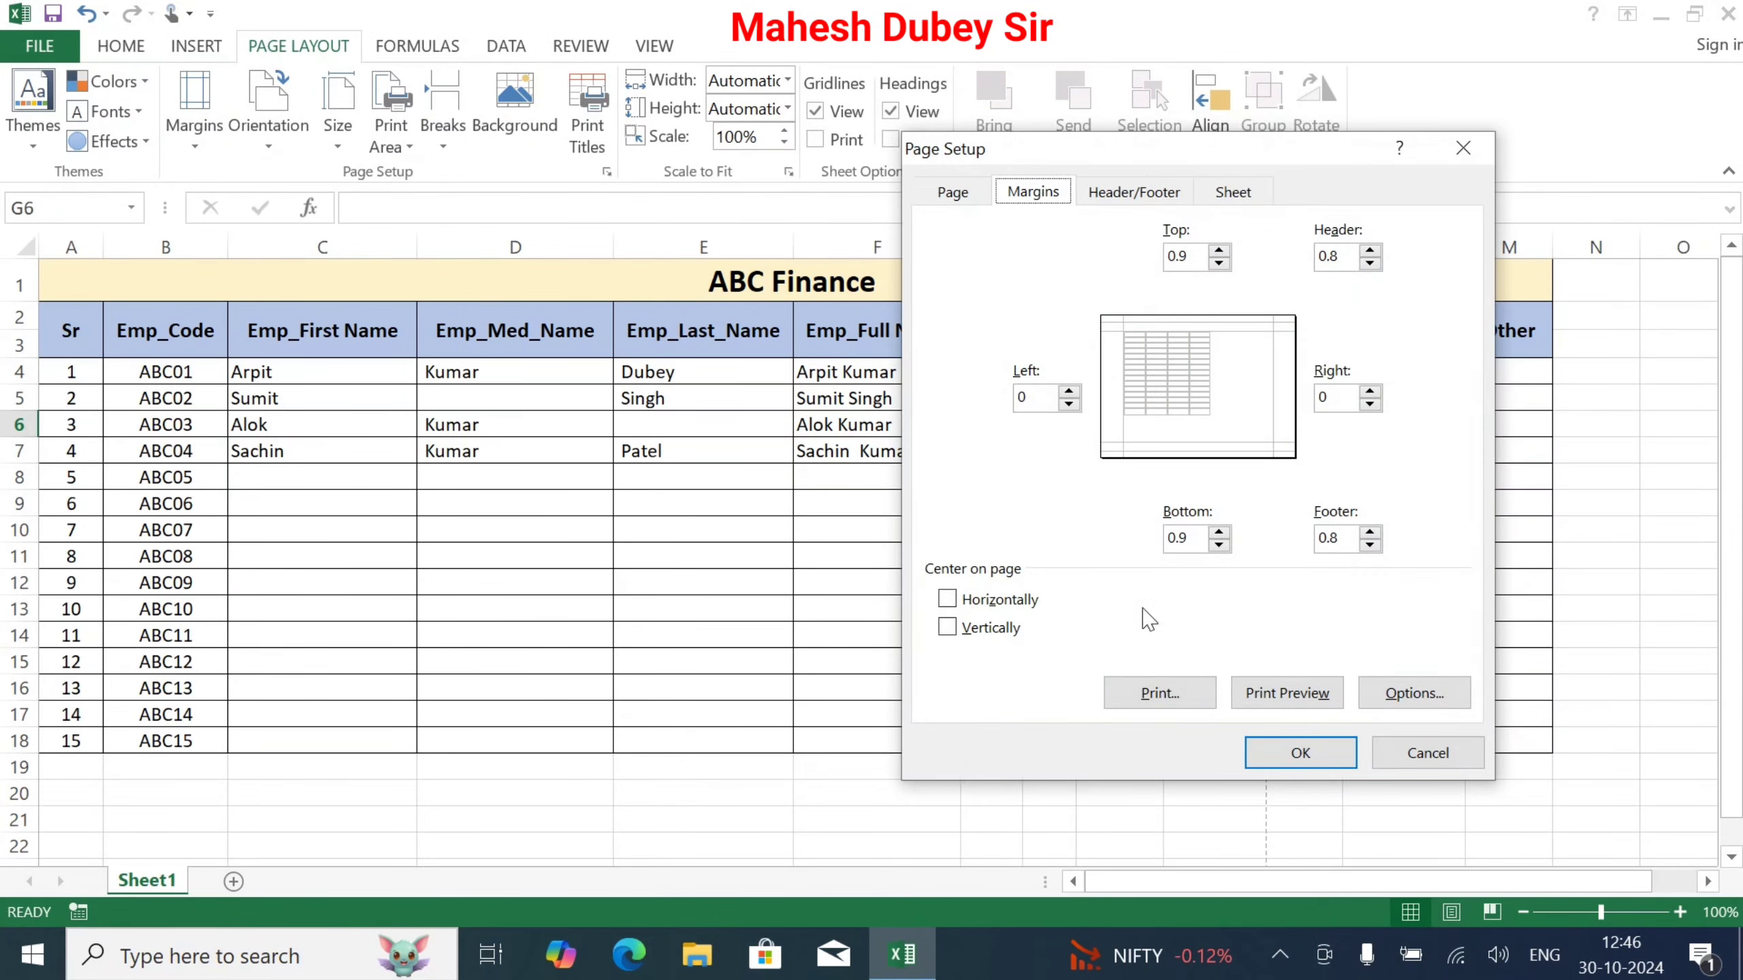